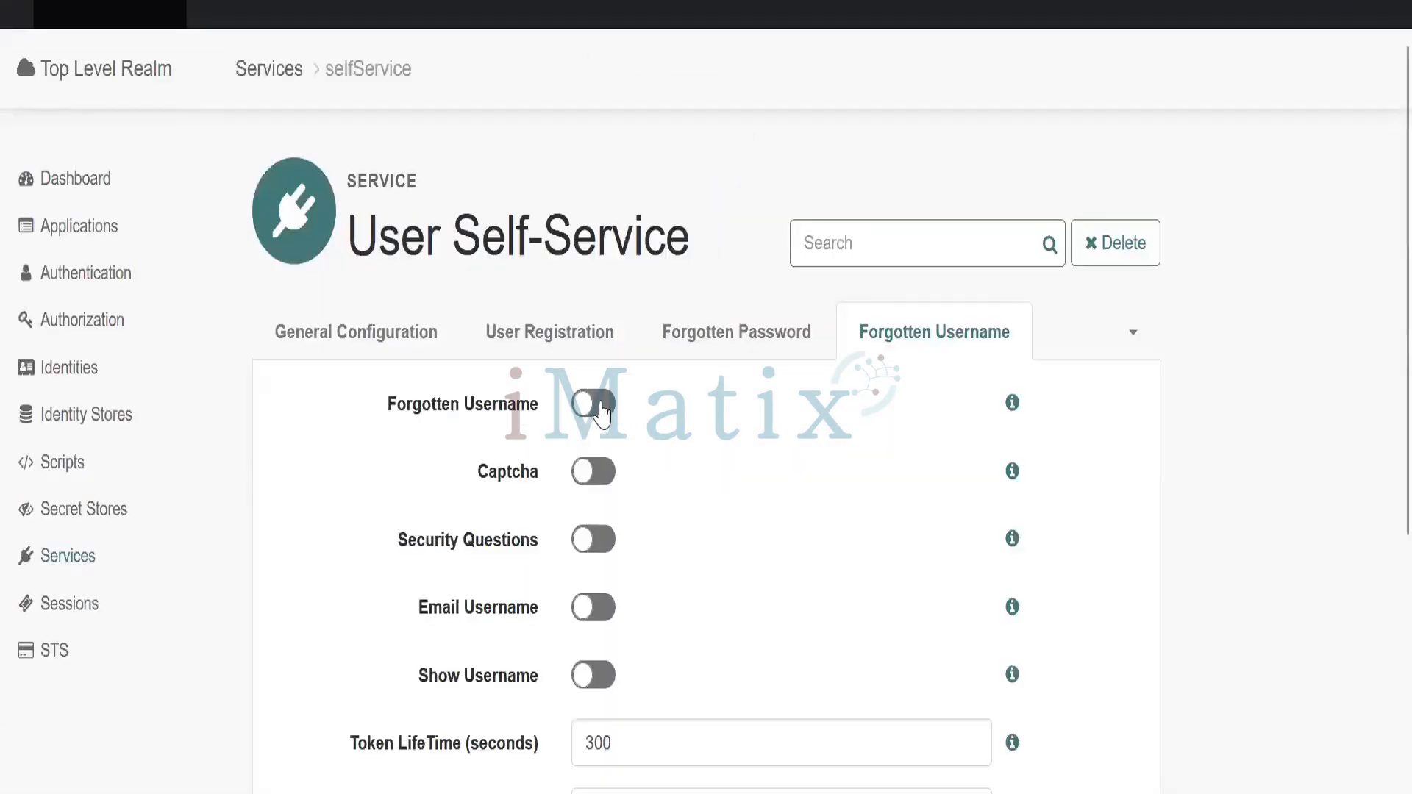
Switch on Forgotten Username in User Self-Service, save, and go back to the realm Services list
click(590, 403)
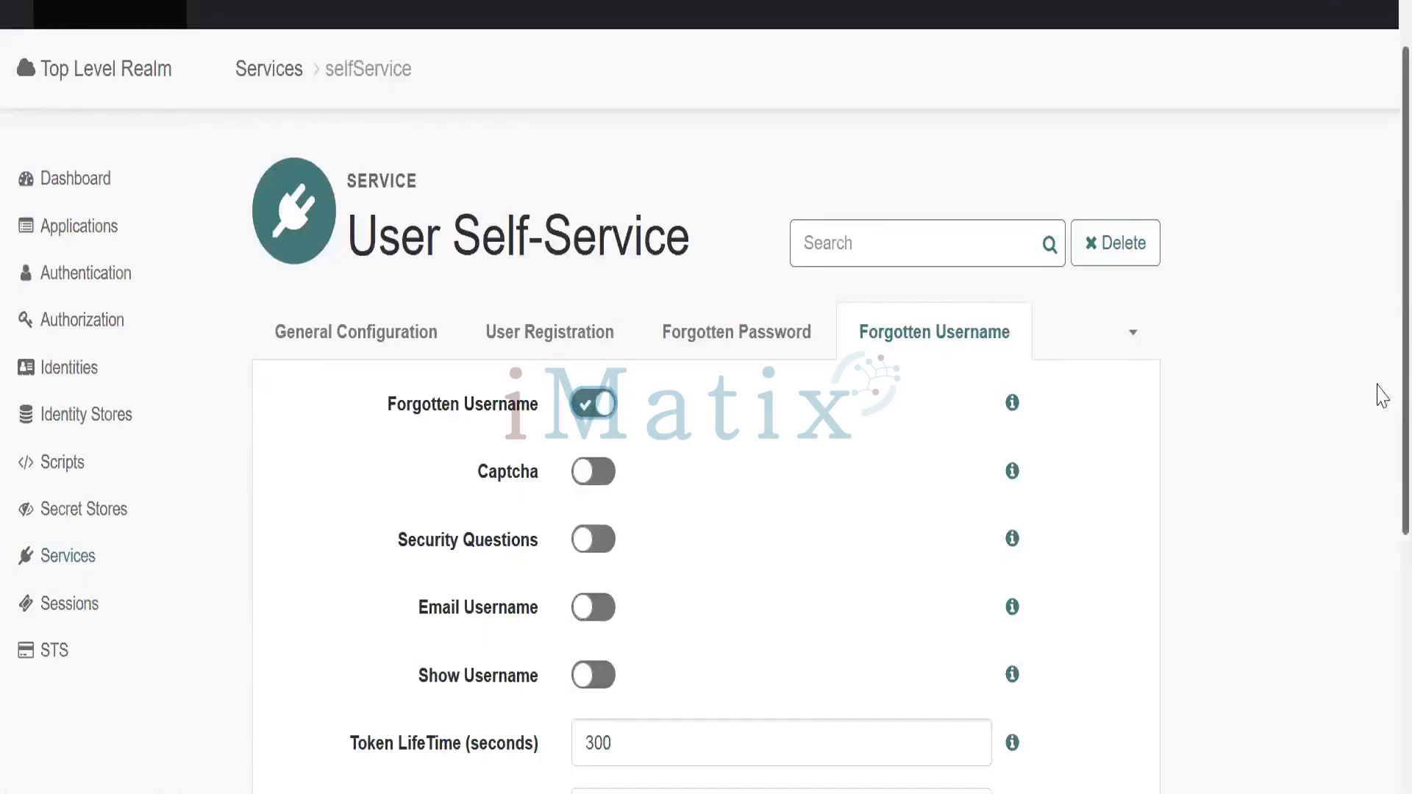
scroll(1377, 478, down, 5)
click(1098, 657)
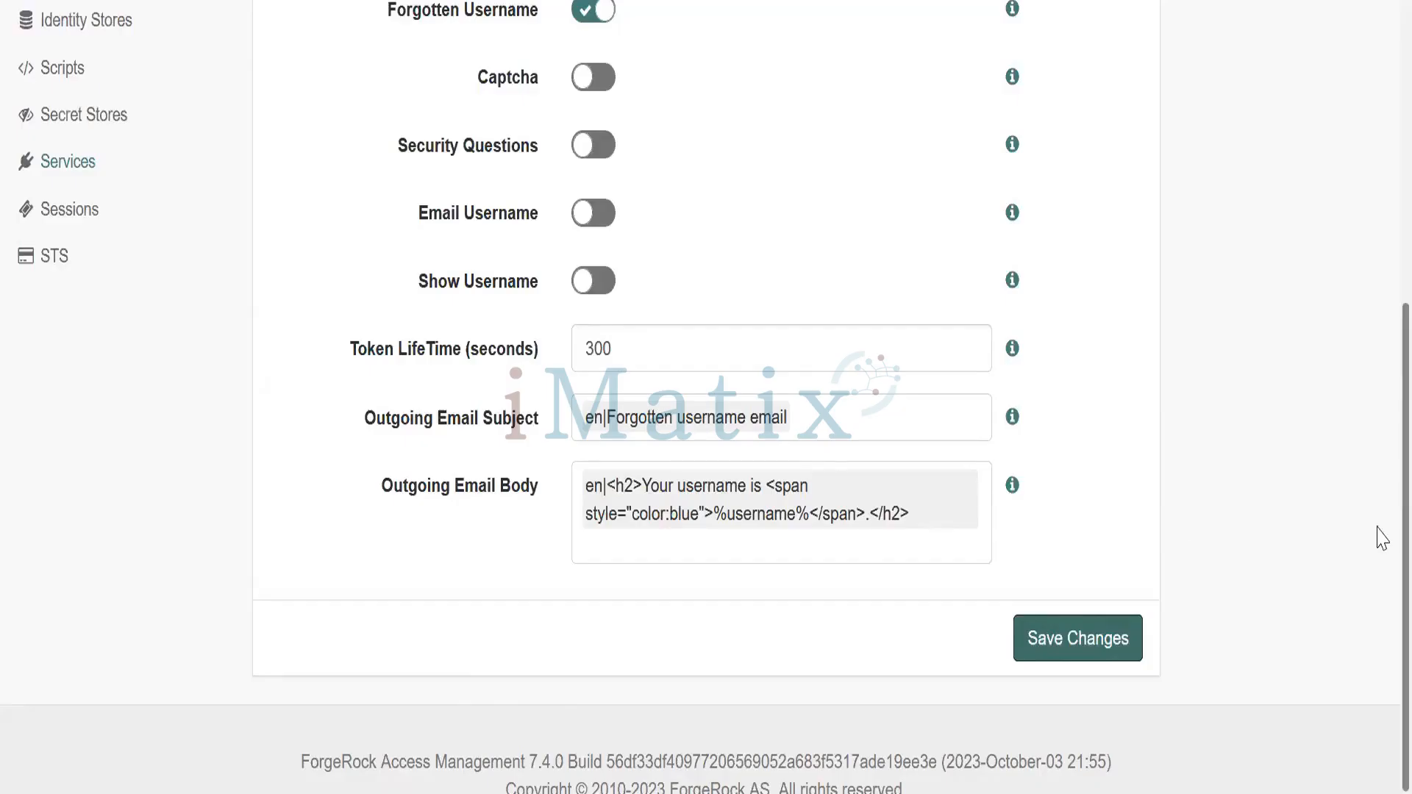
scroll(1381, 544, up, 5)
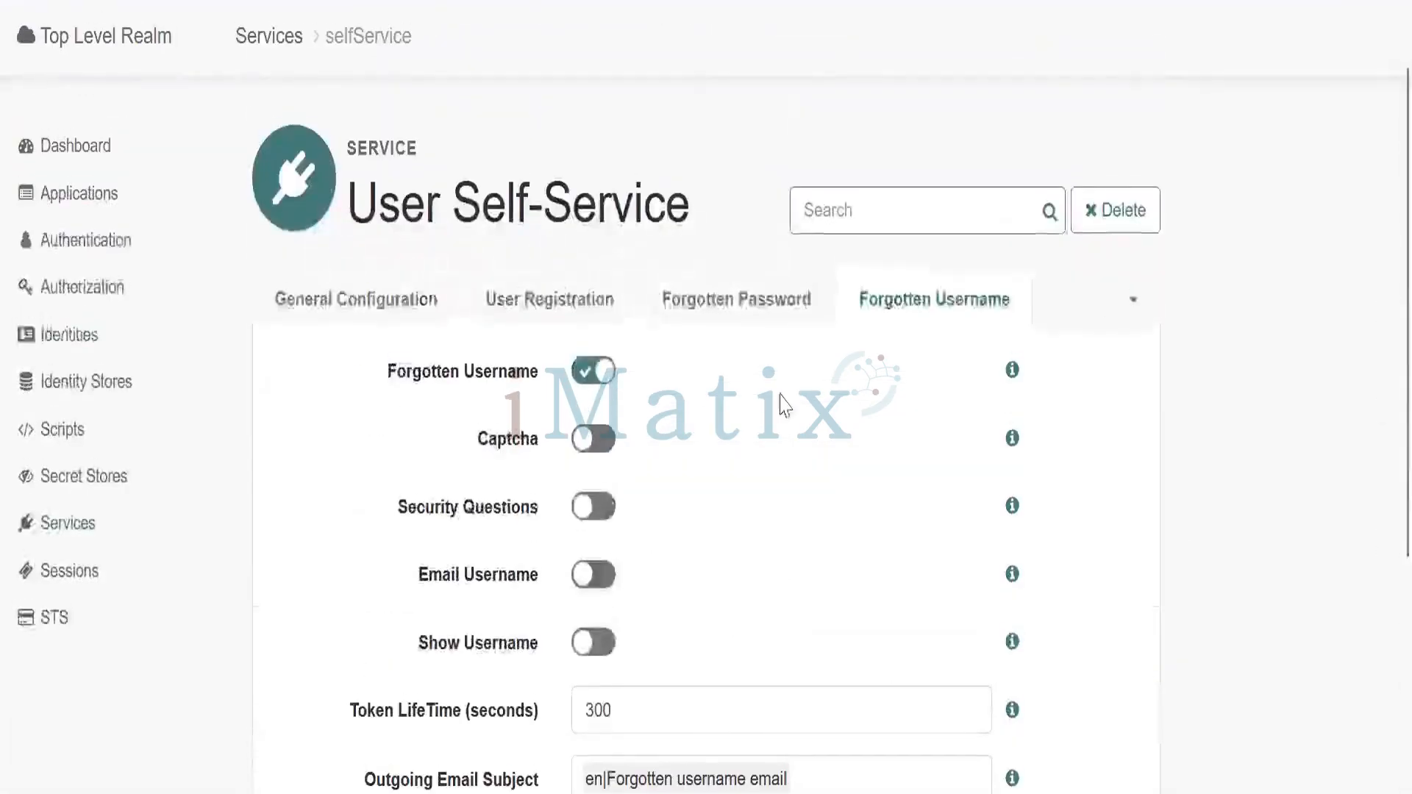
click(79, 535)
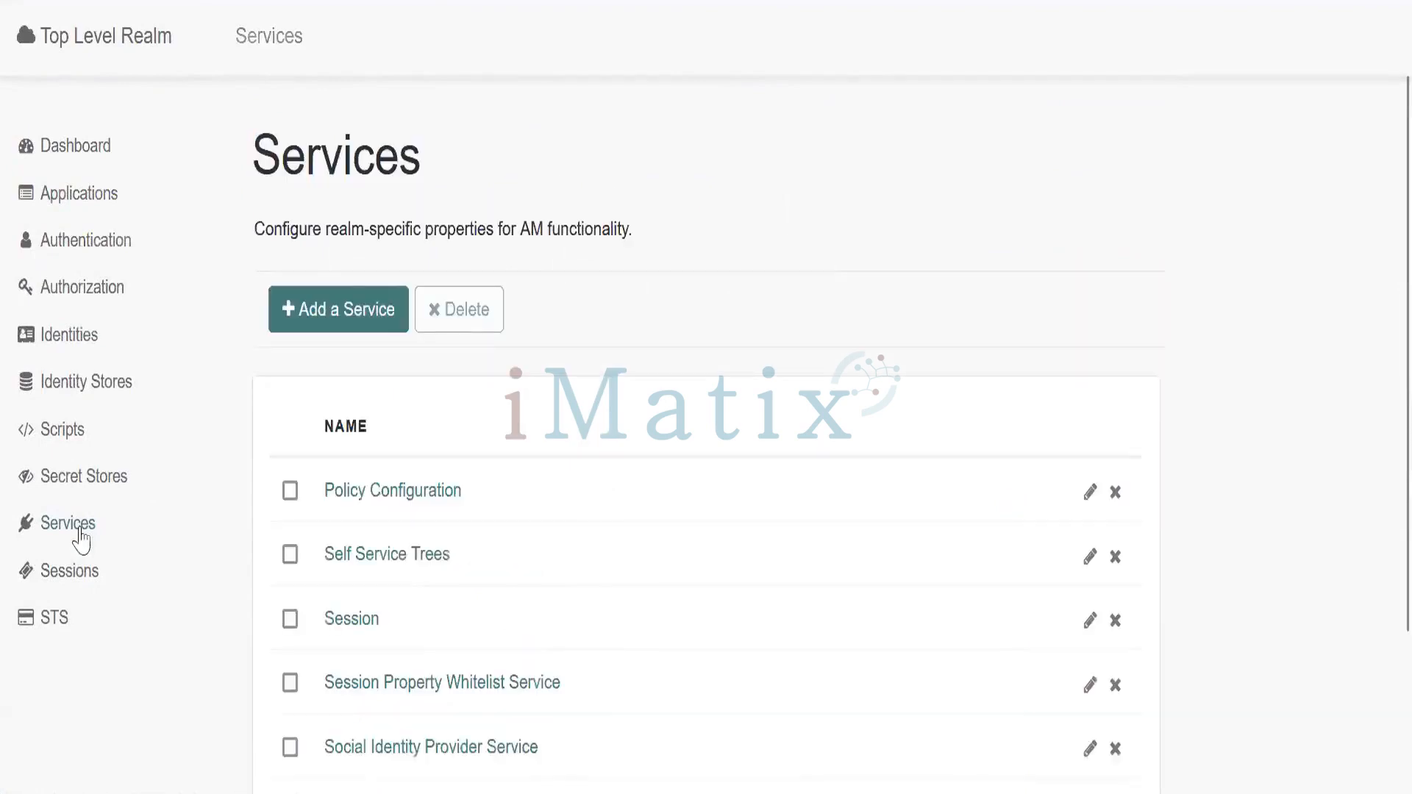
Start a new service of type Email Service, then bring up the Mailtrap inbox
scroll(1377, 294, down, 2)
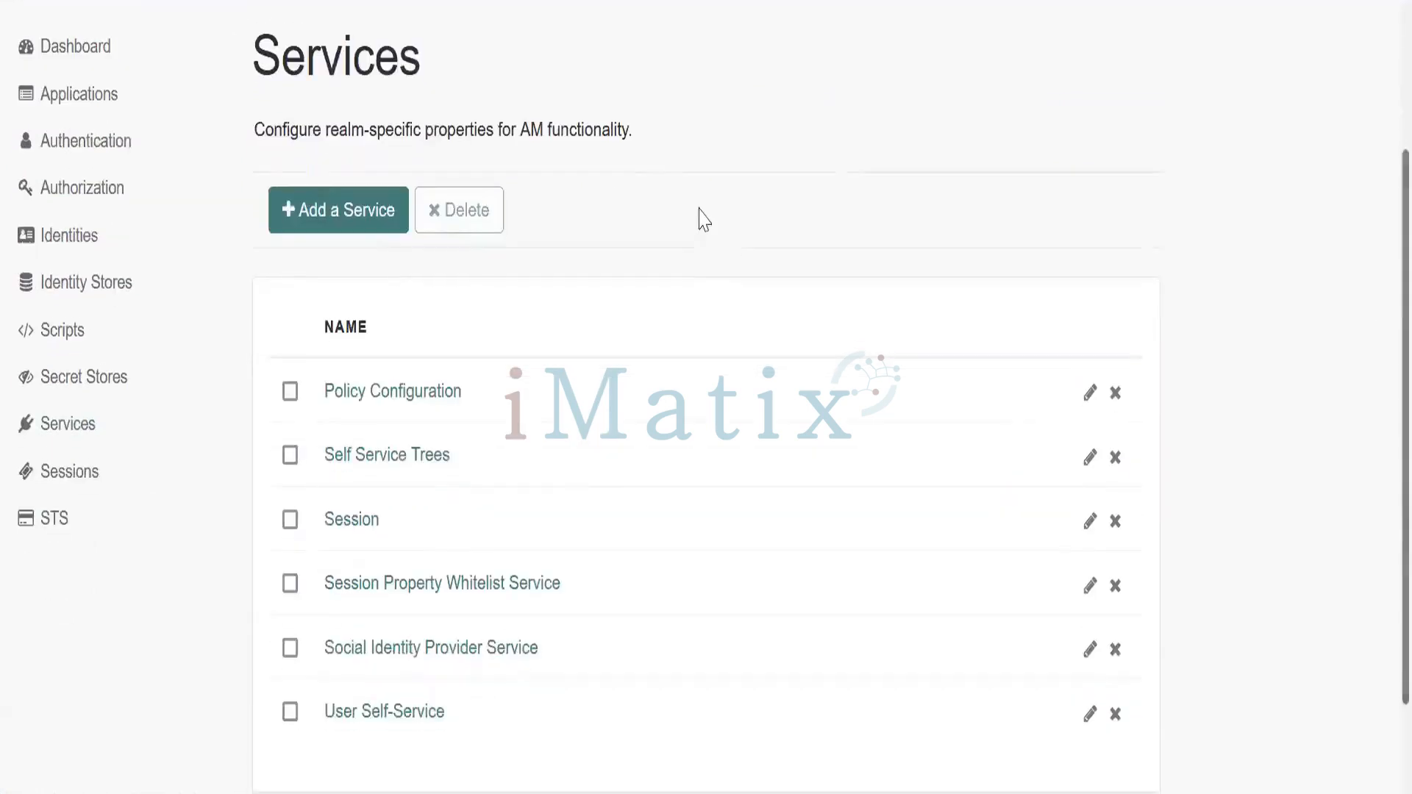
click(340, 219)
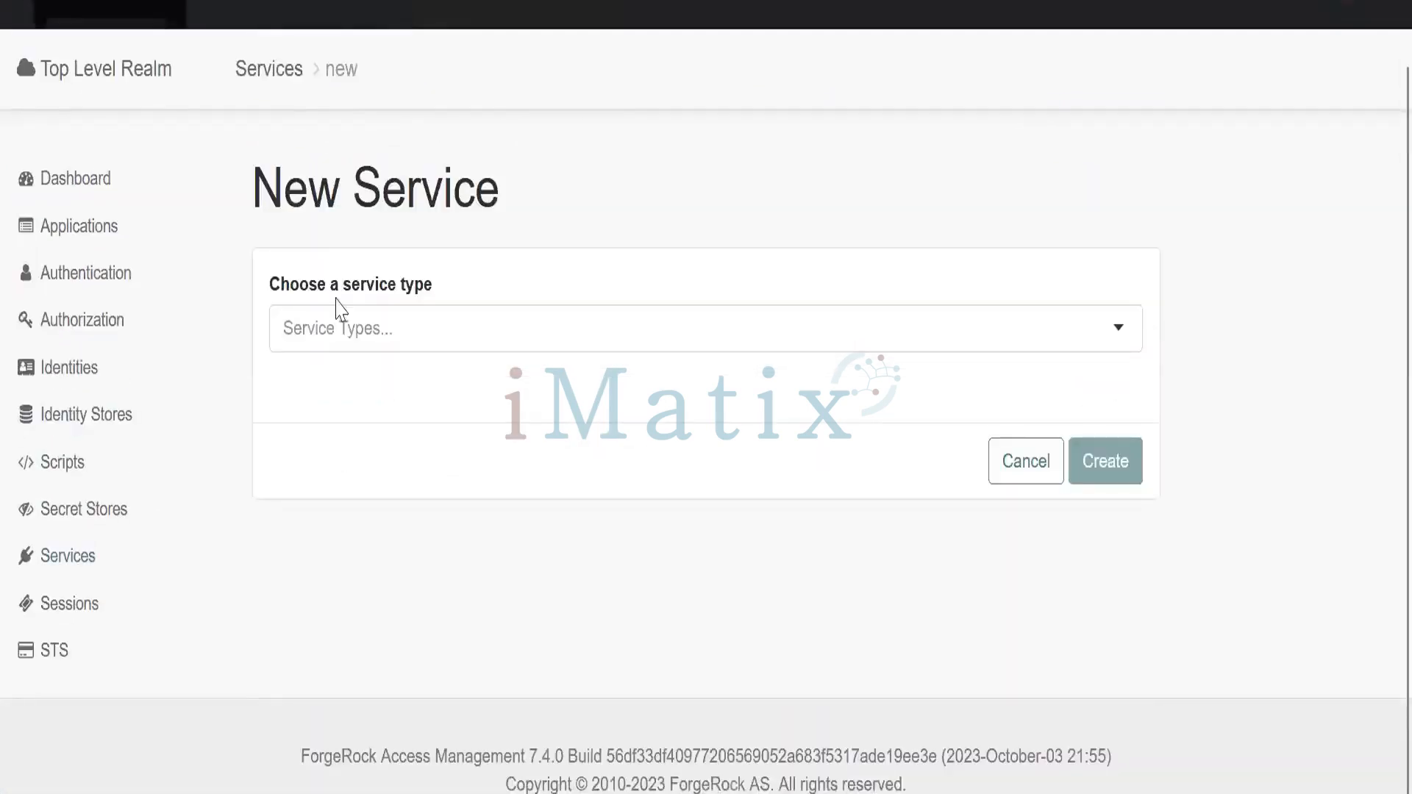
click(328, 324)
text(email)
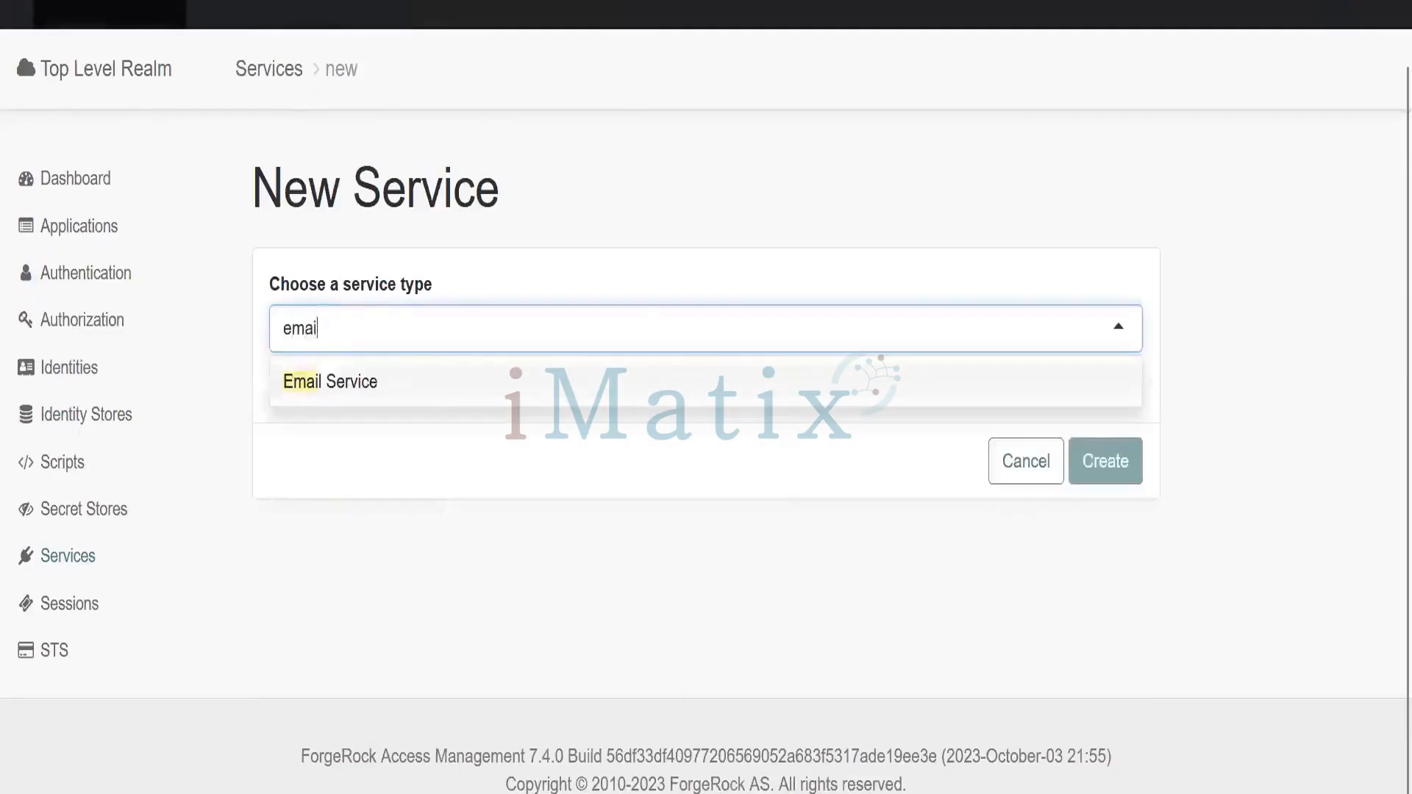
click(328, 397)
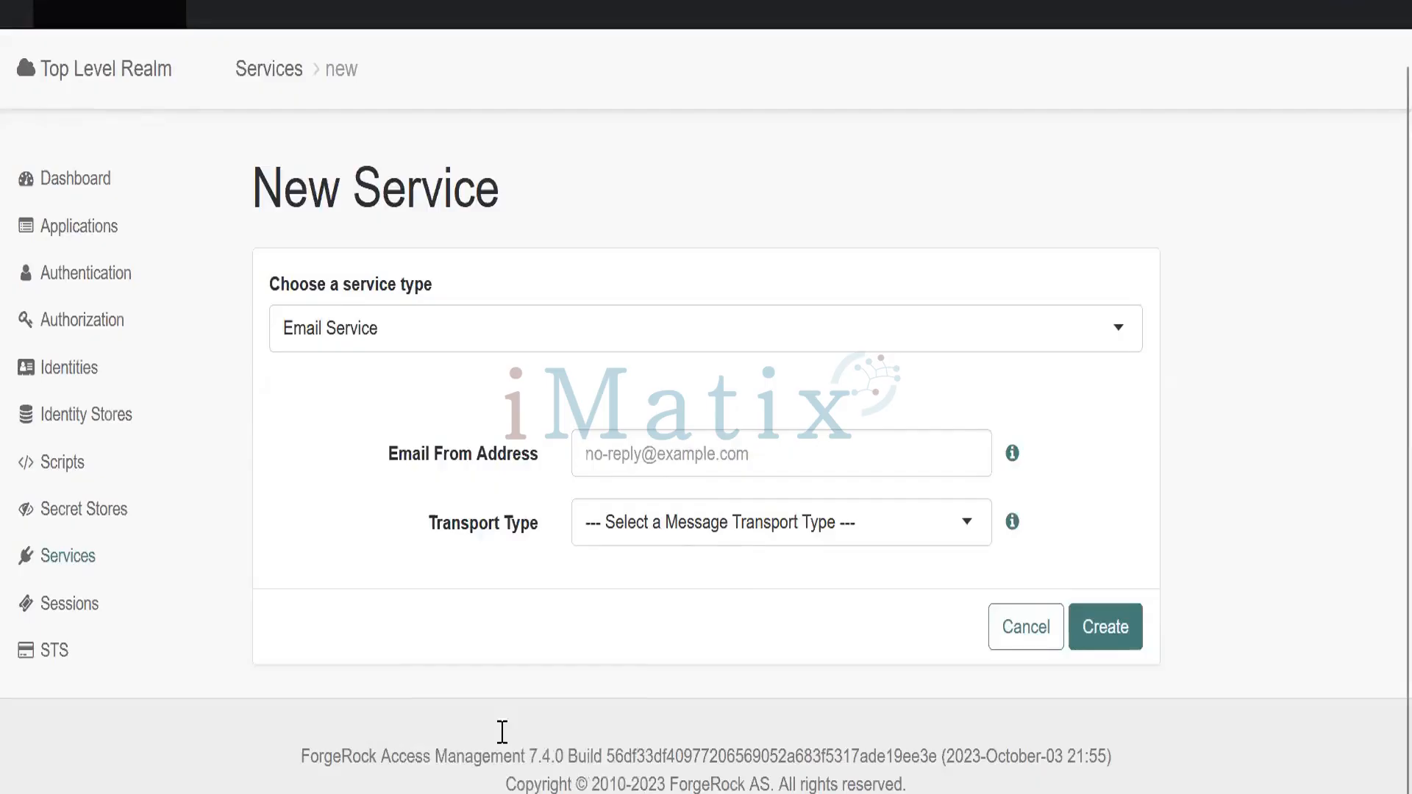
click(502, 732)
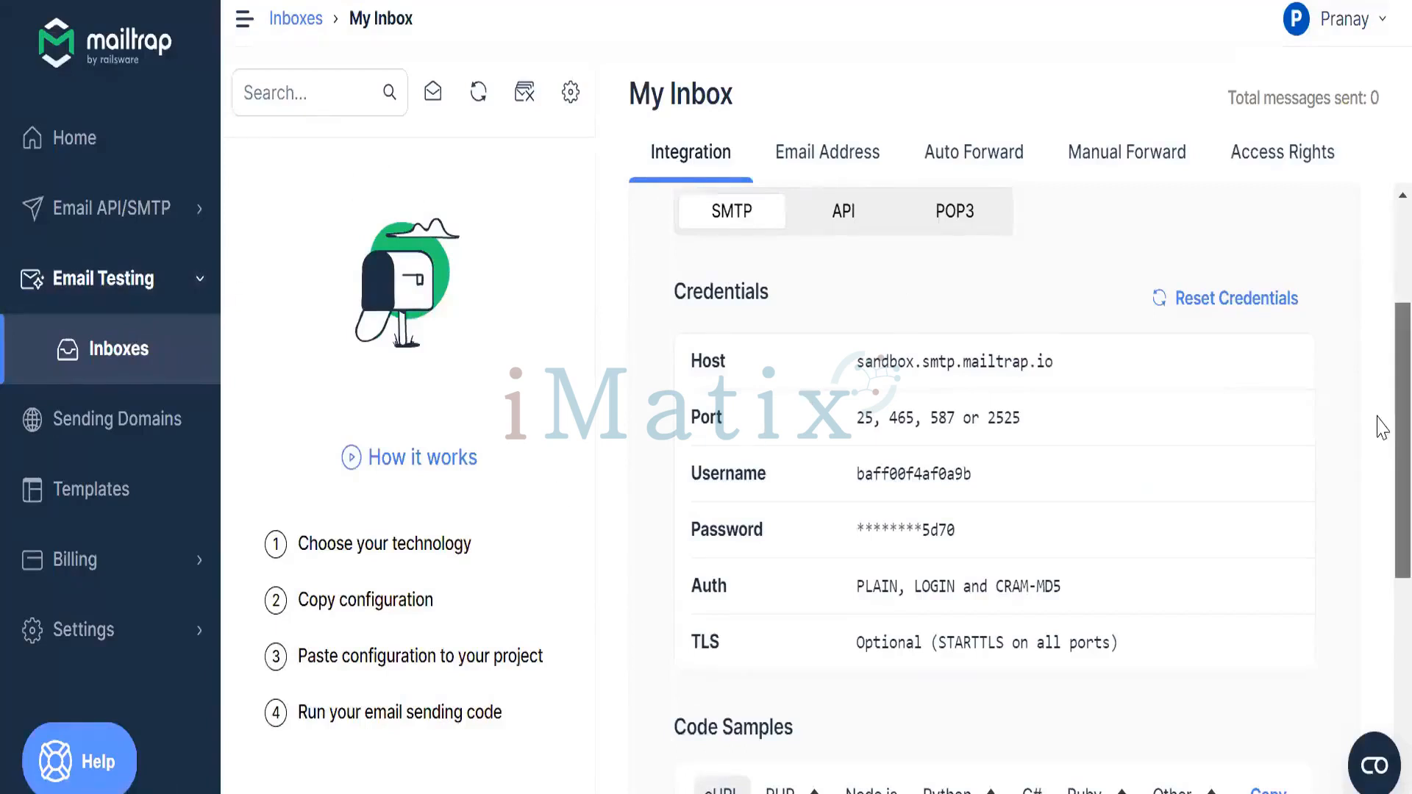
Scroll through the Mailtrap My Inbox Integration page to review its SMTP credentials
scroll(1382, 367, up, 2)
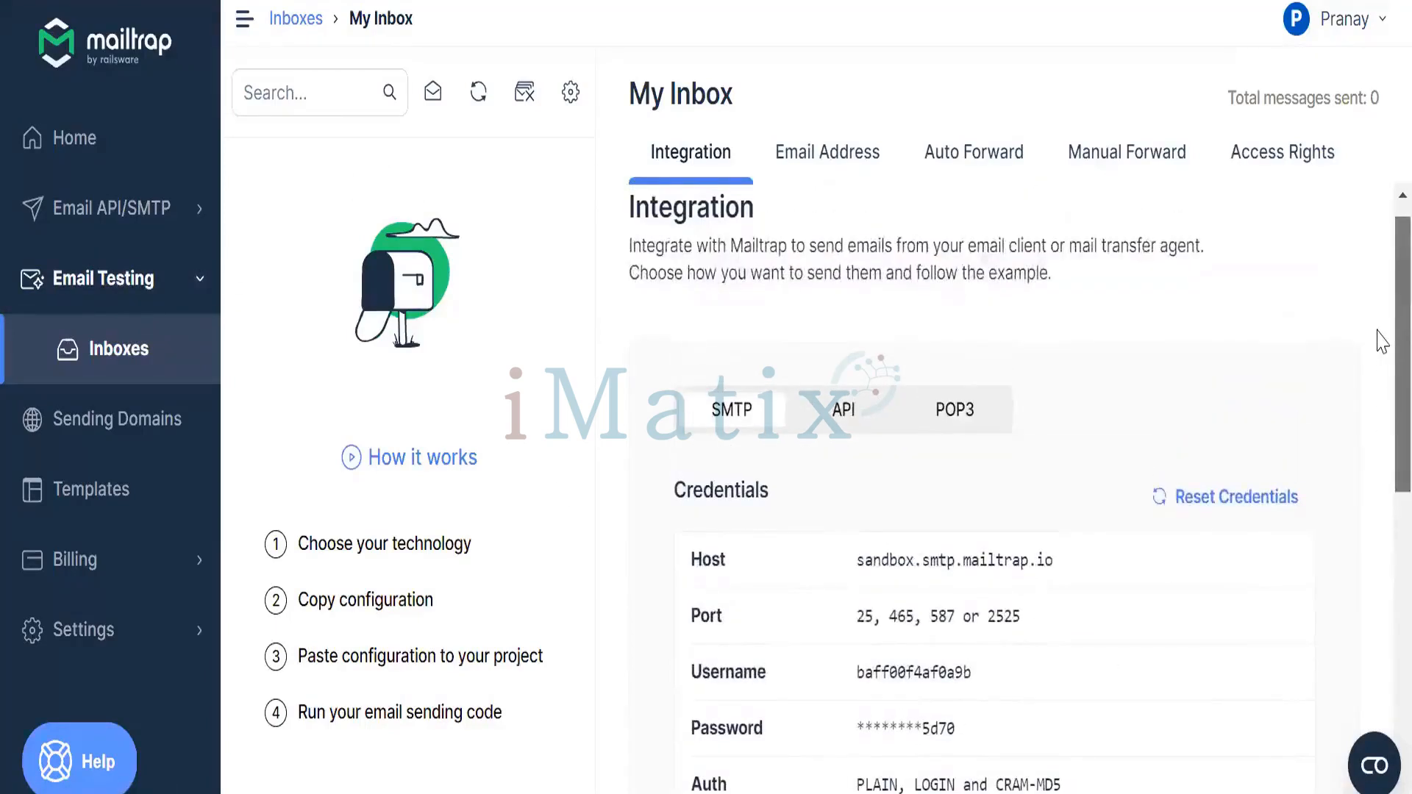
scroll(1380, 360, down, 2)
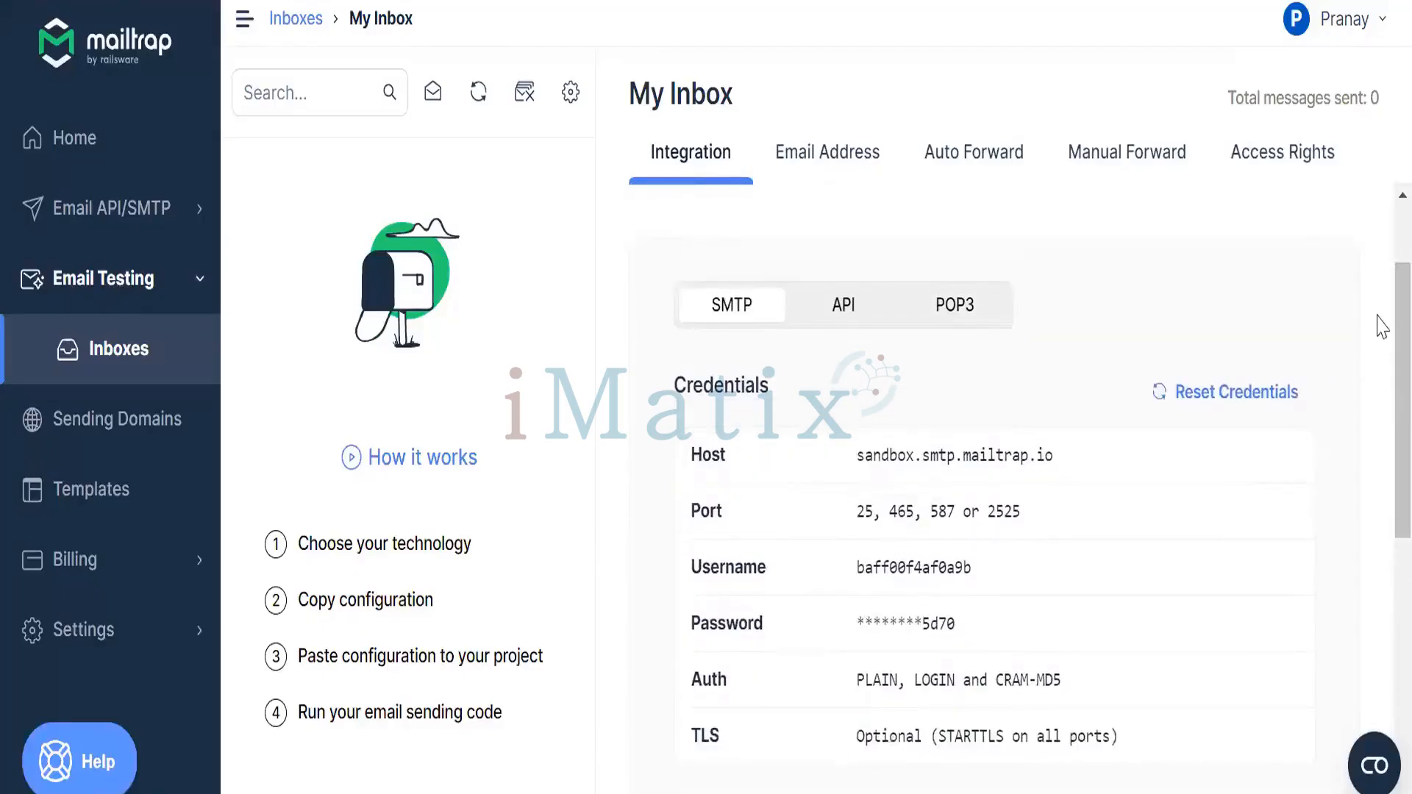
scroll(1382, 336, down, 1)
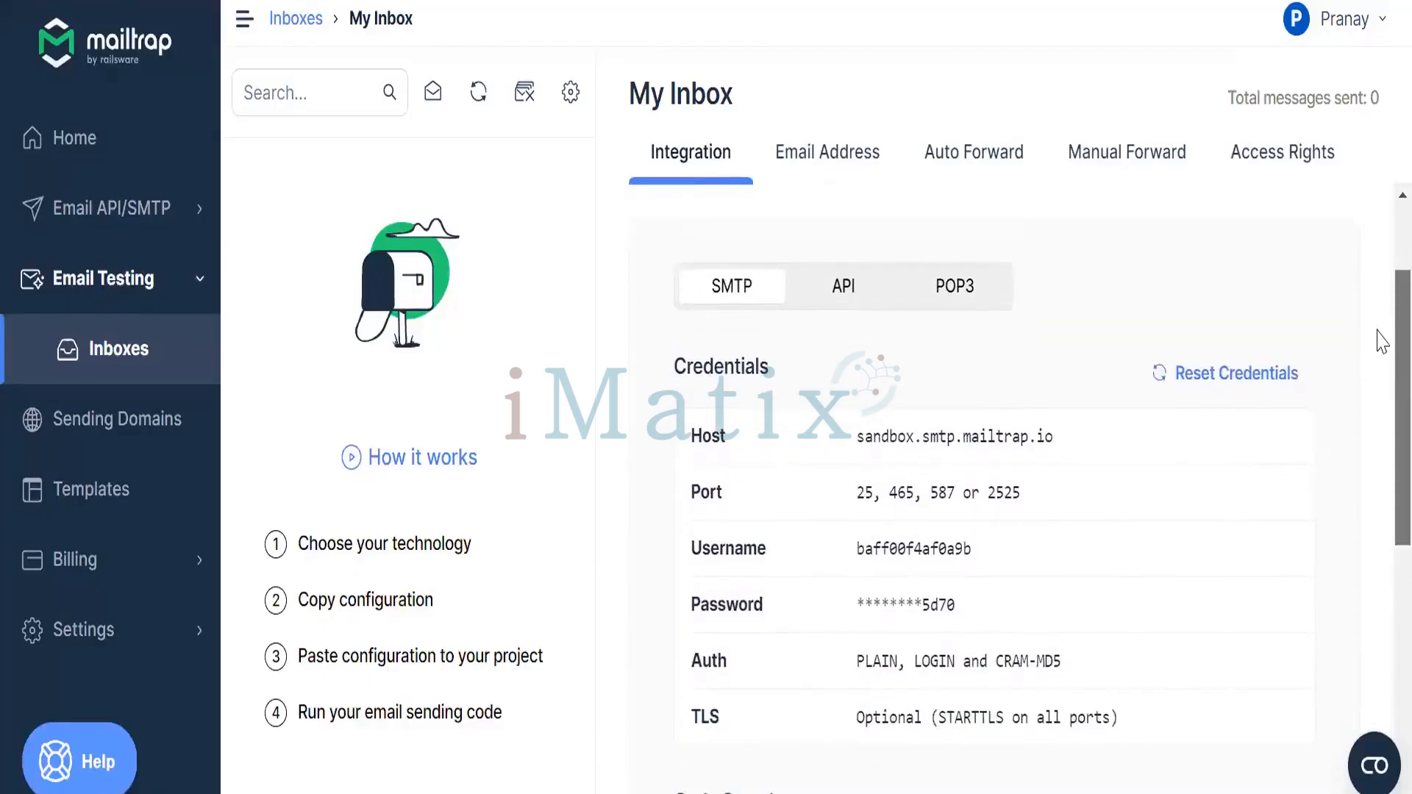
scroll(1379, 334, up, 1)
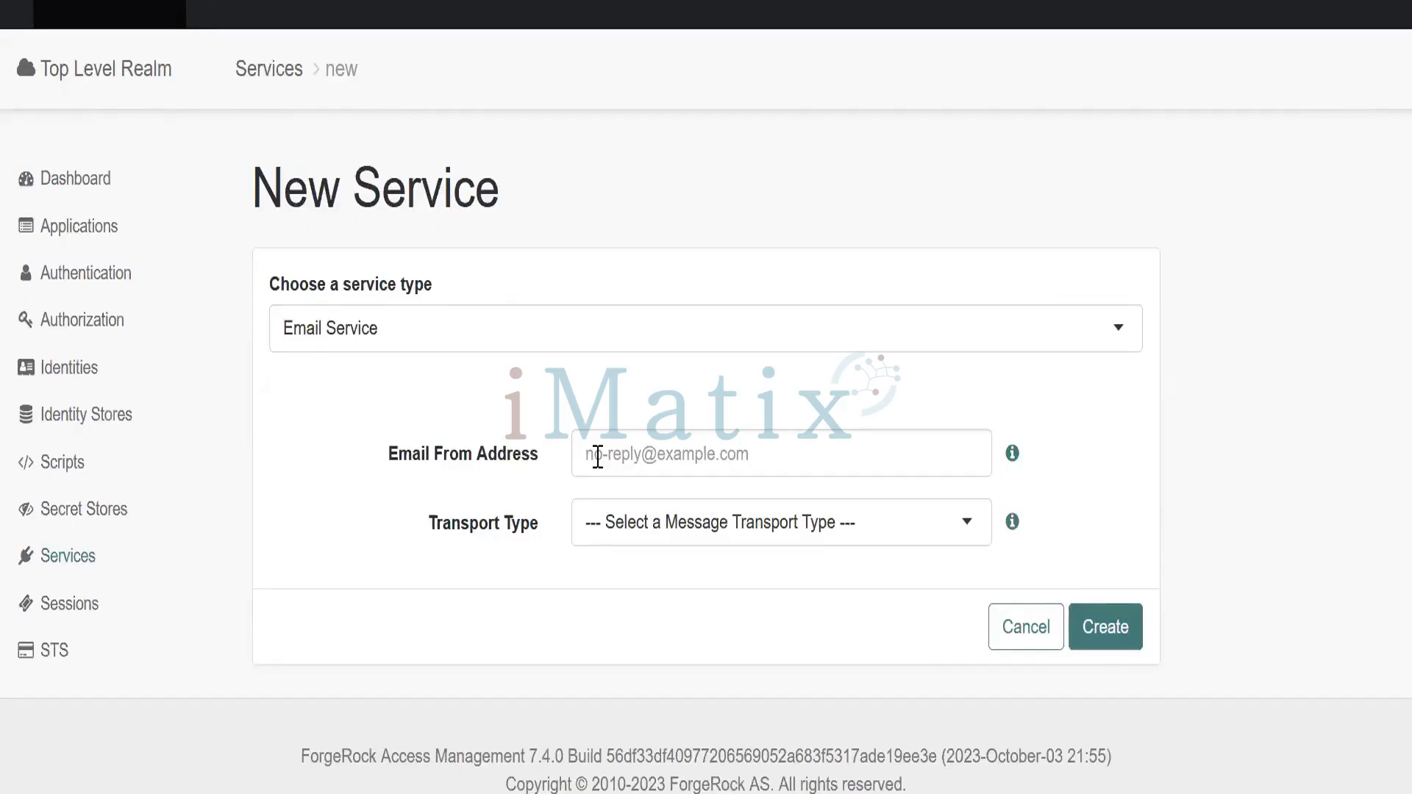
click(654, 457)
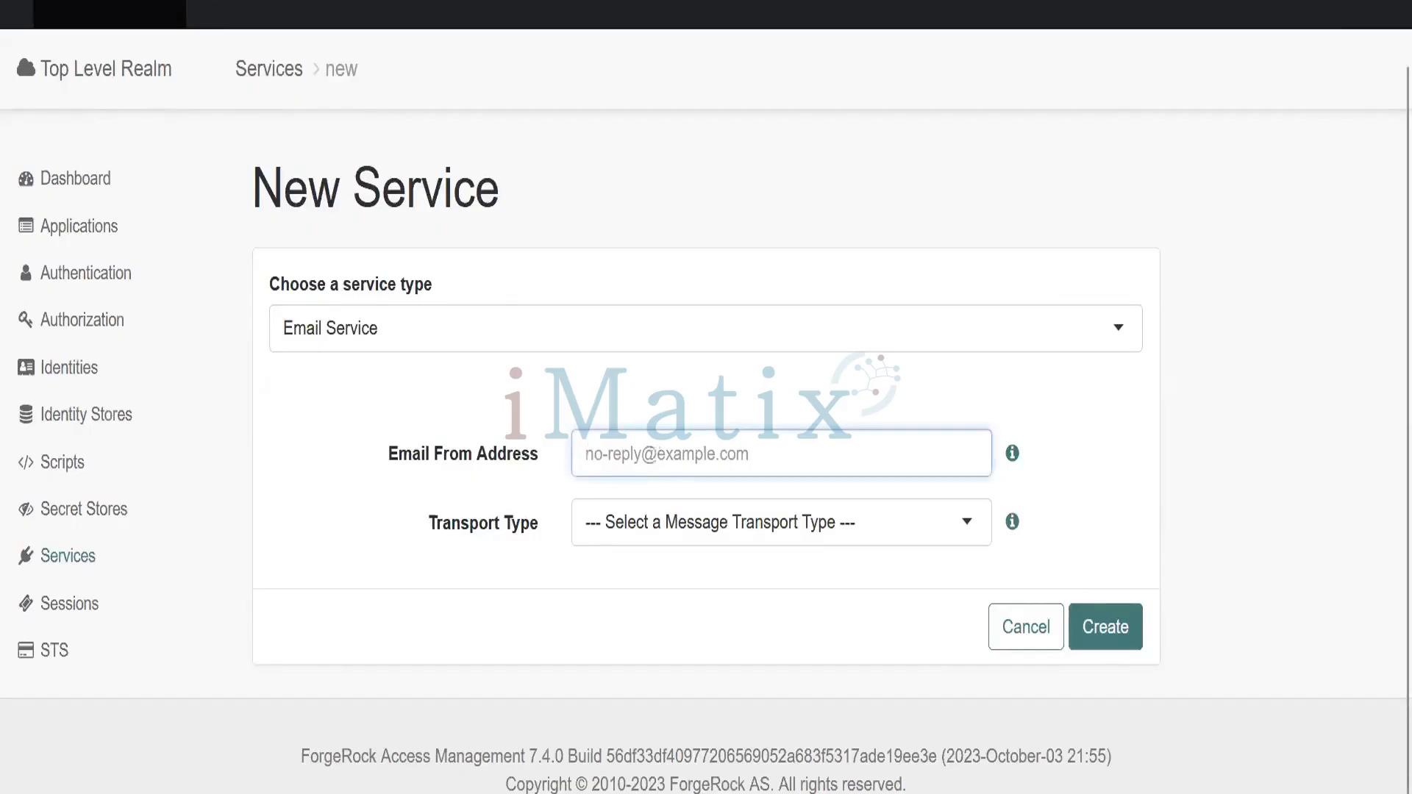
text(register)
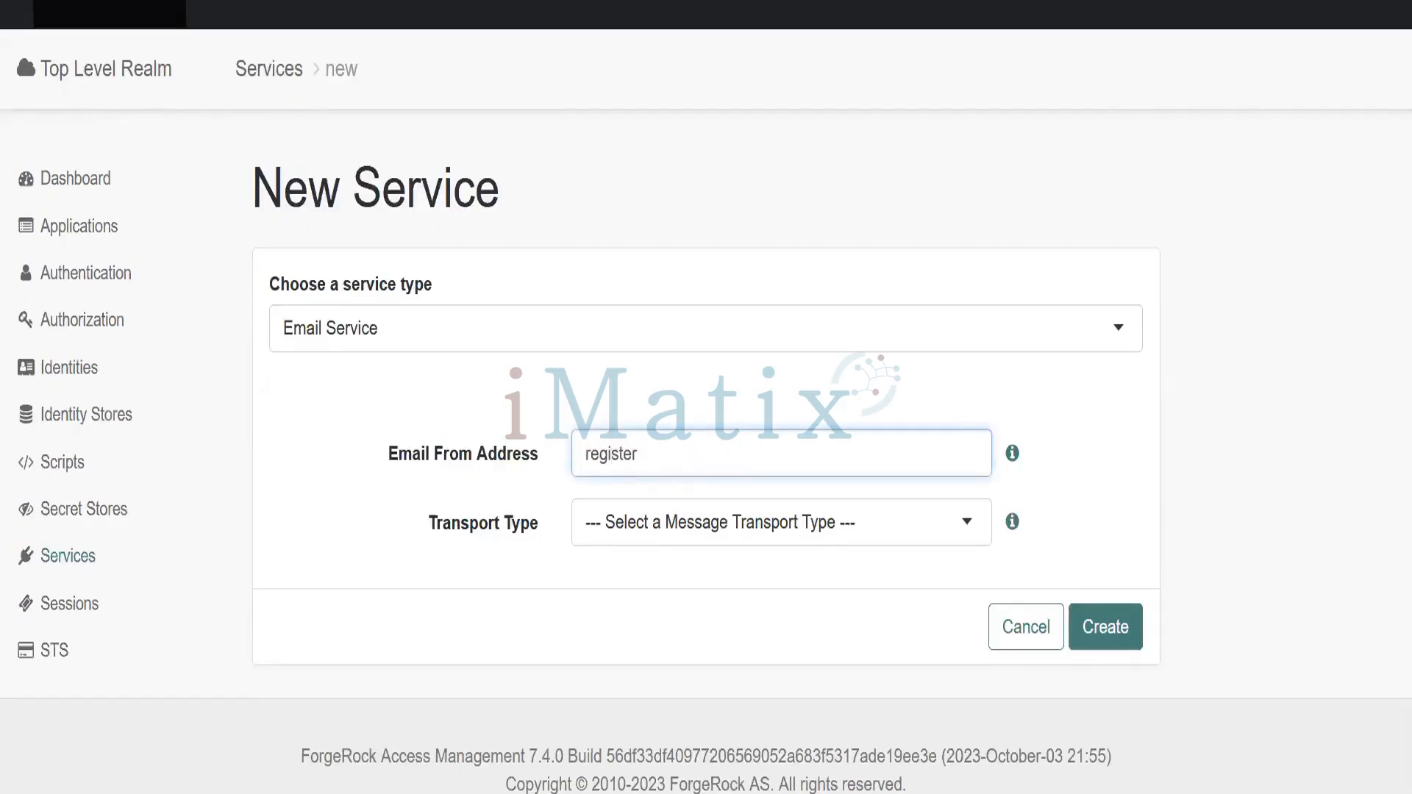
text(@example.com)
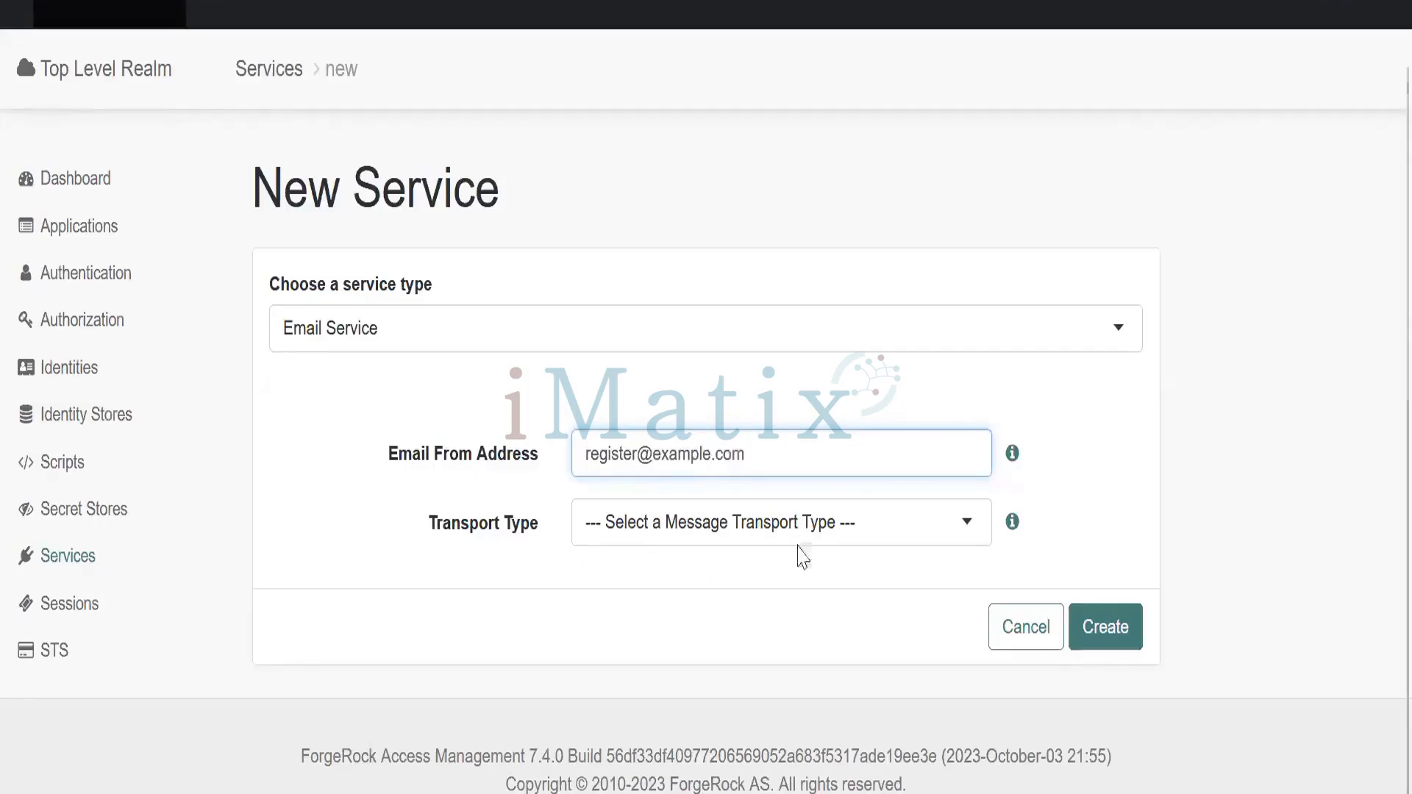
click(850, 515)
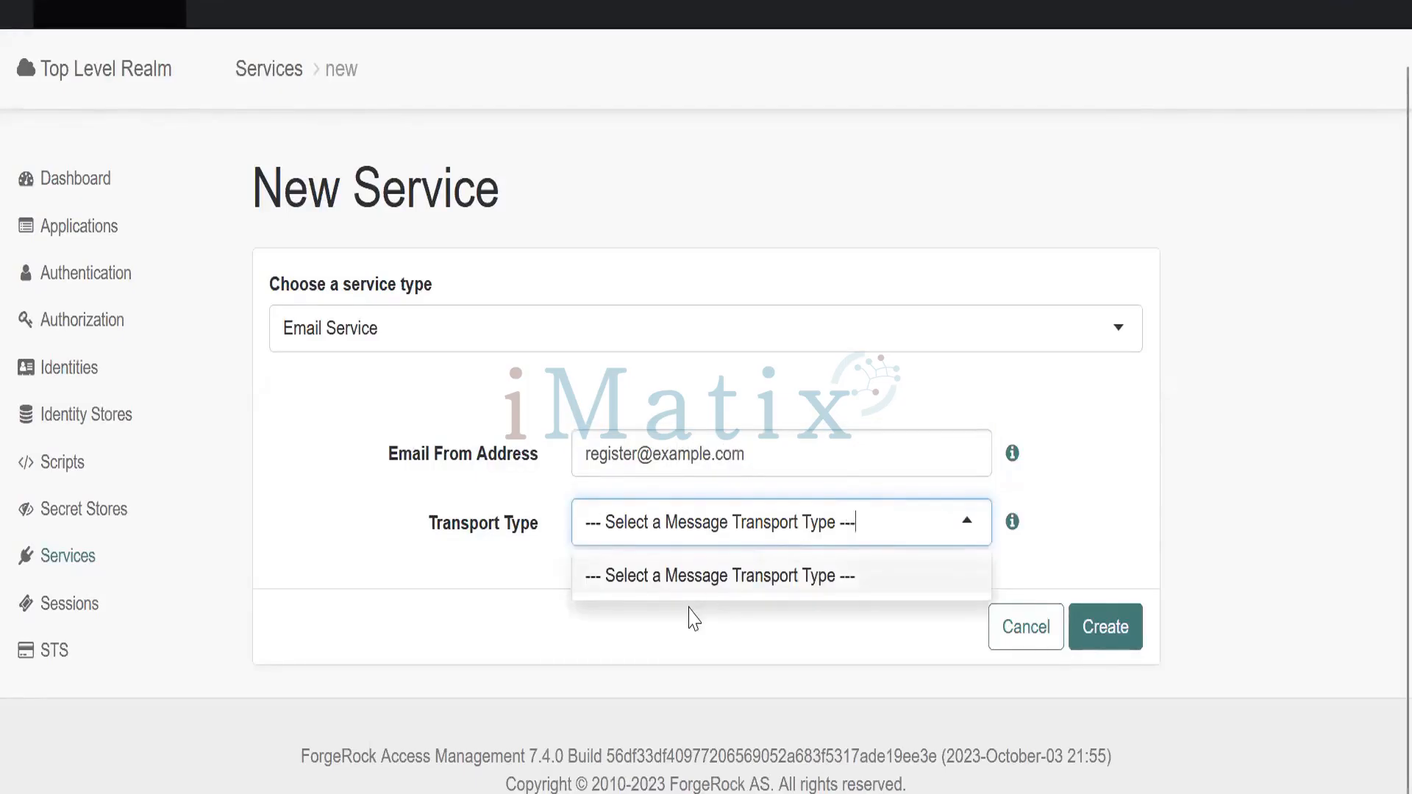
click(1015, 521)
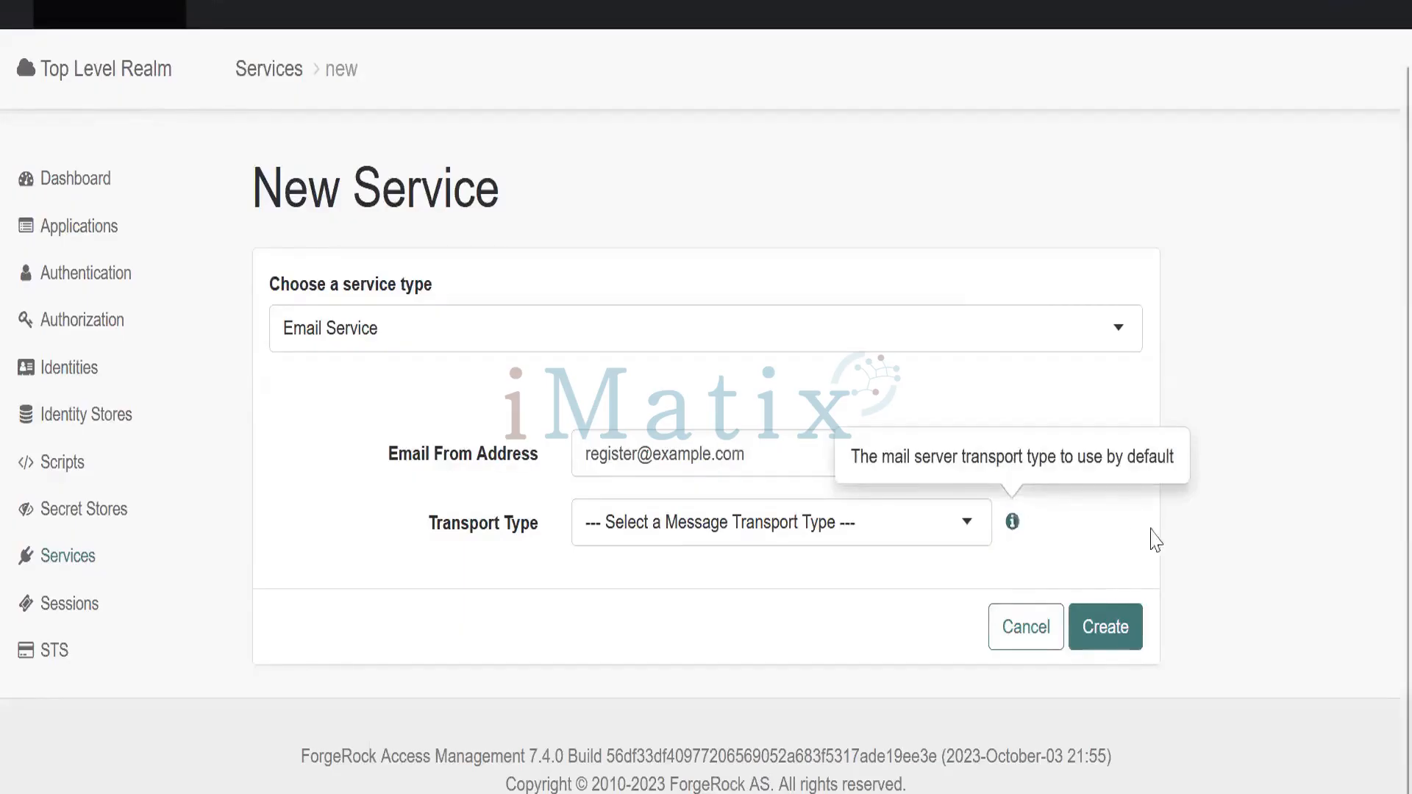
click(1099, 636)
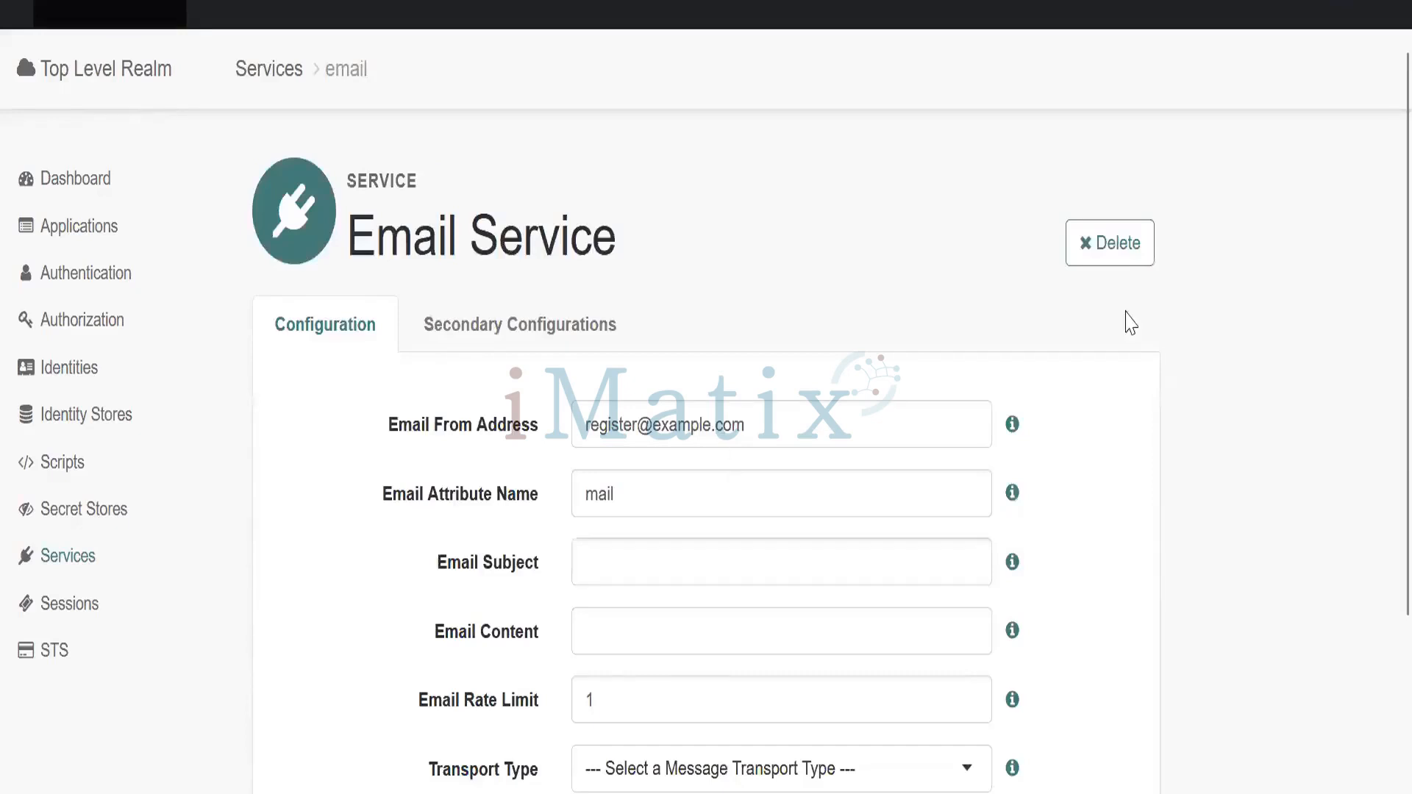
scroll(1379, 309, down, 2)
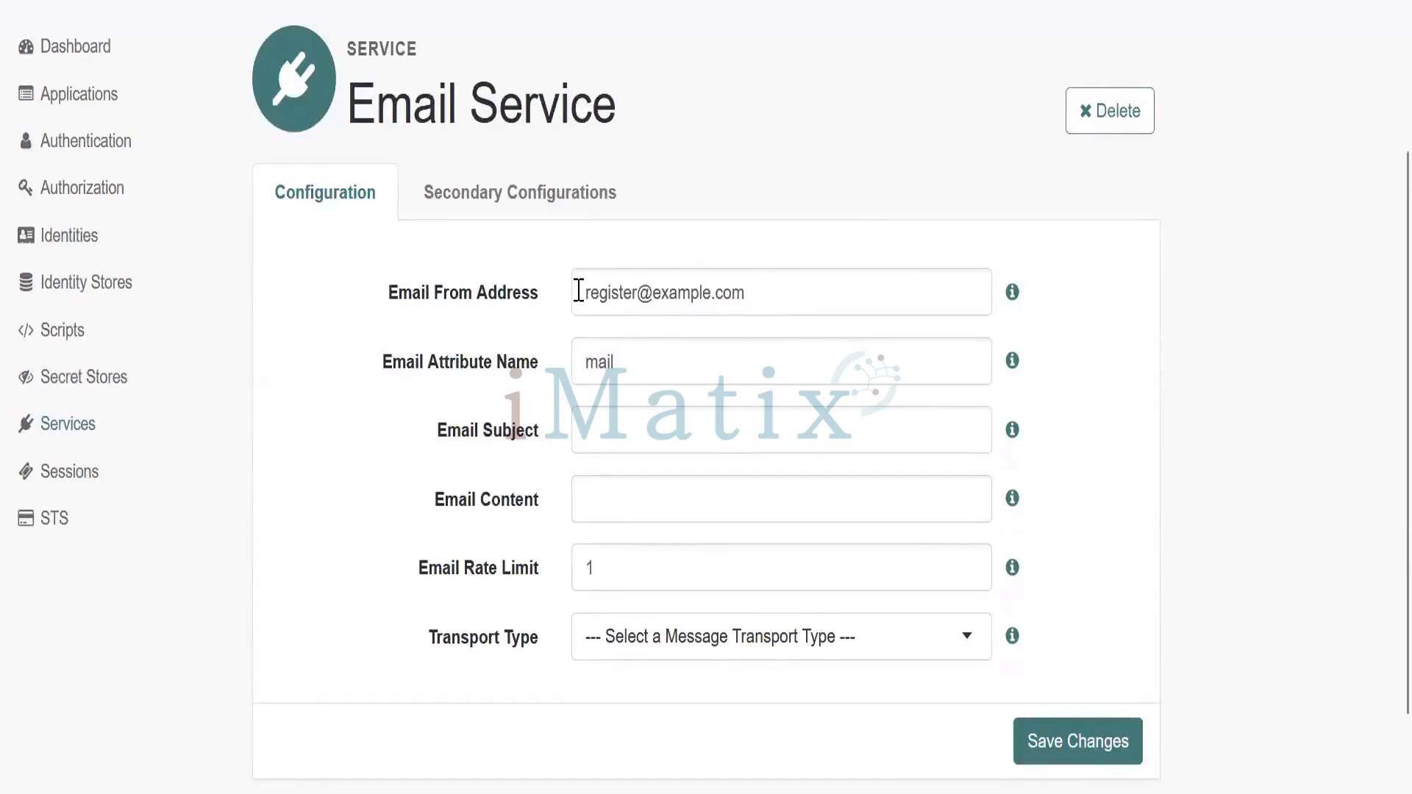
click(474, 197)
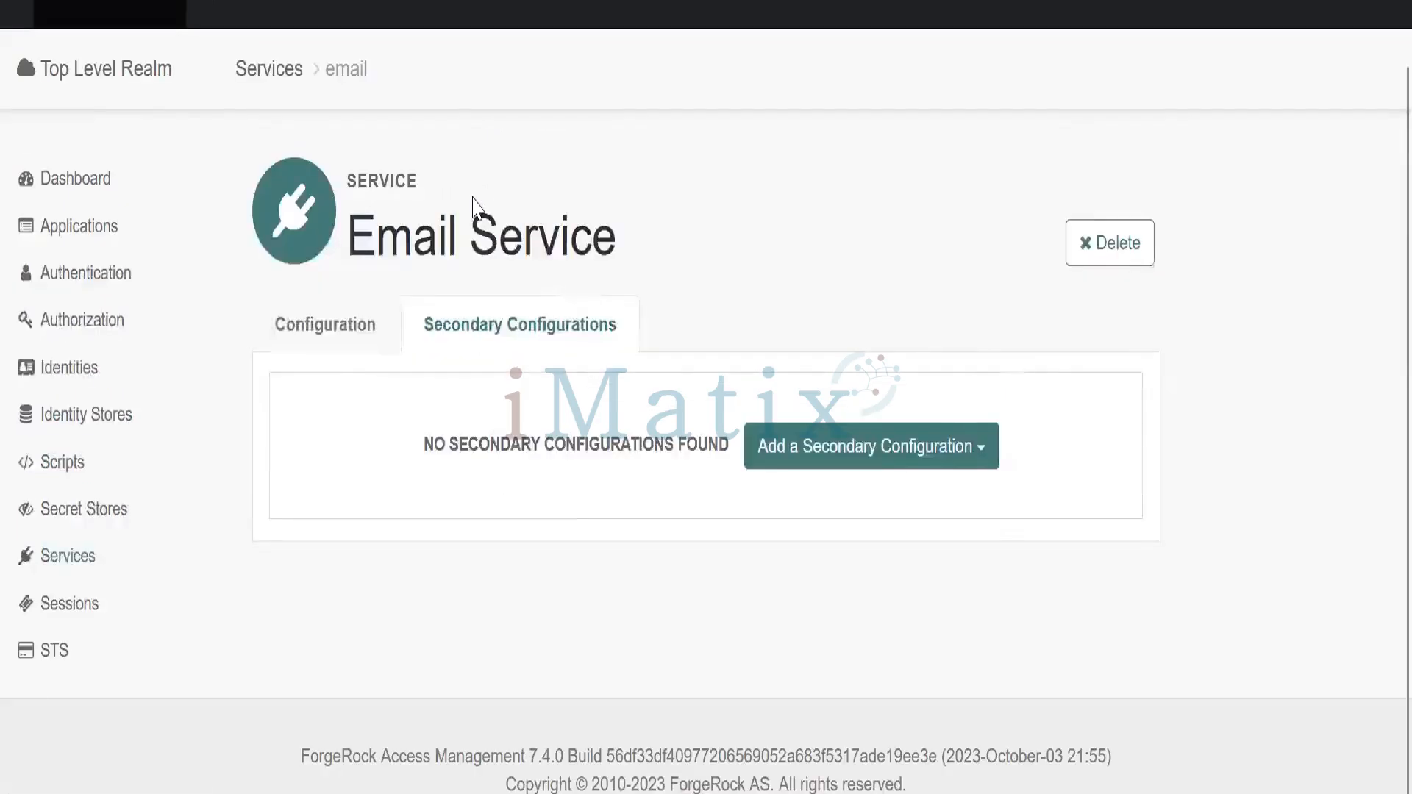
Add an SMTP secondary configuration to the Email Service
click(944, 448)
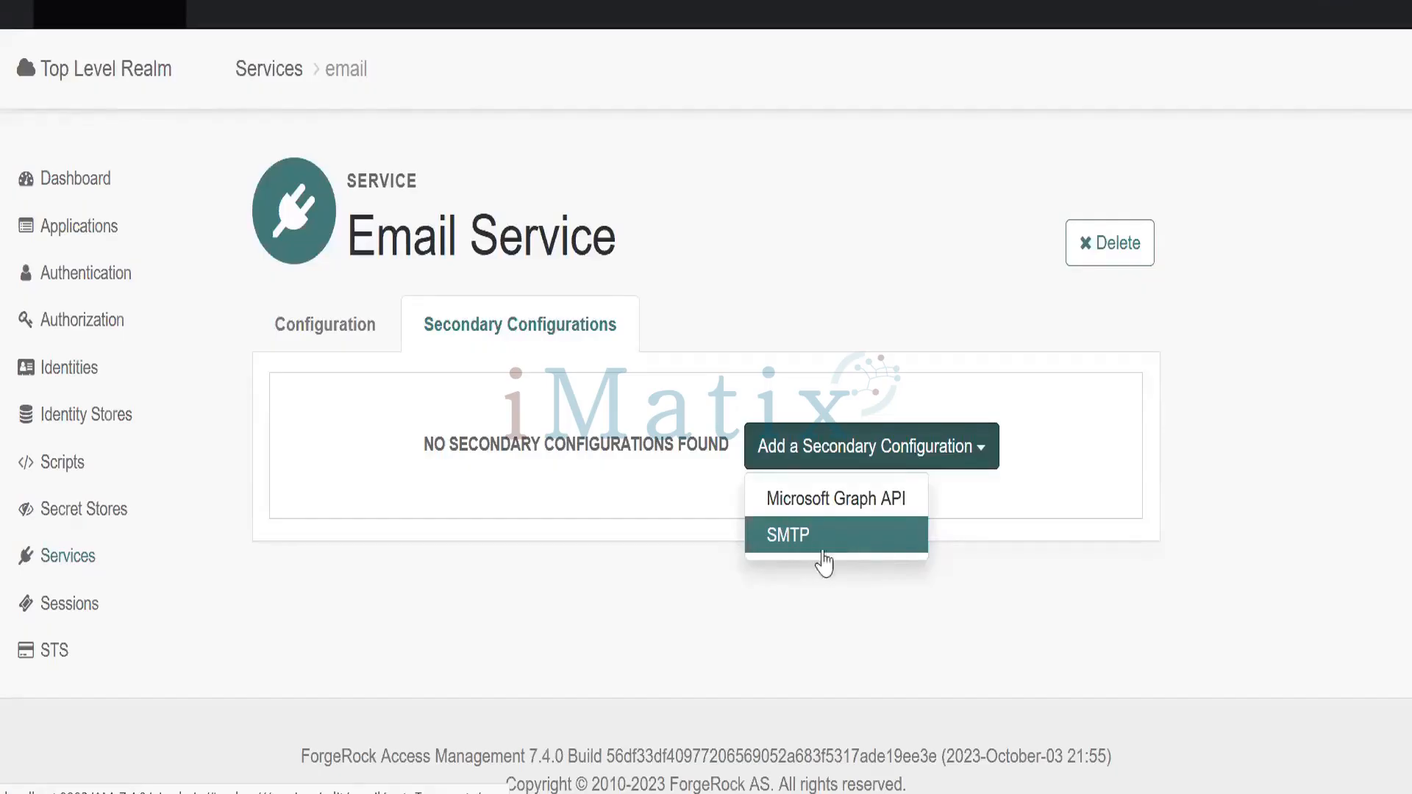
click(857, 550)
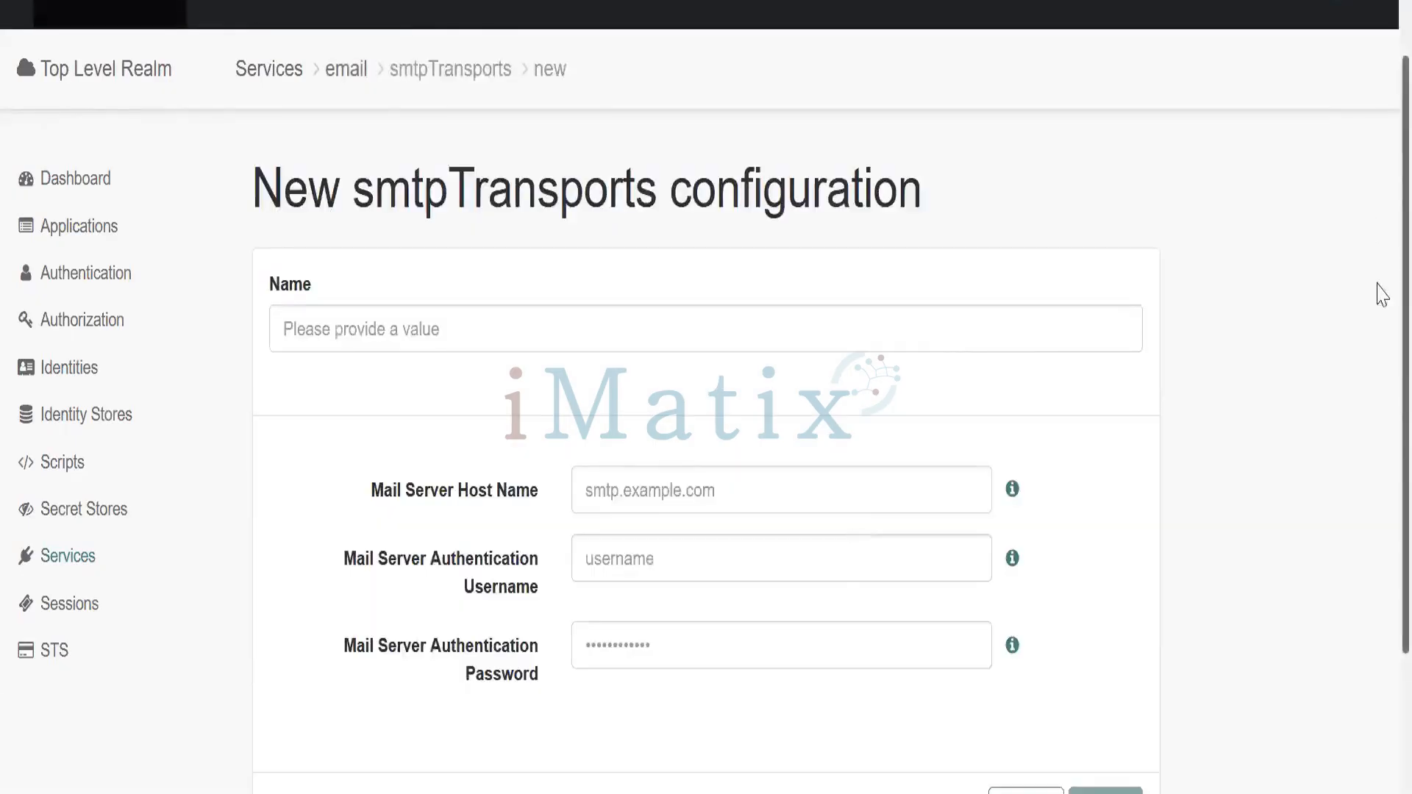
Name the new SMTP transport emailNotify, then switch to Mailtrap's SMTP credentials
scroll(1374, 294, down, 2)
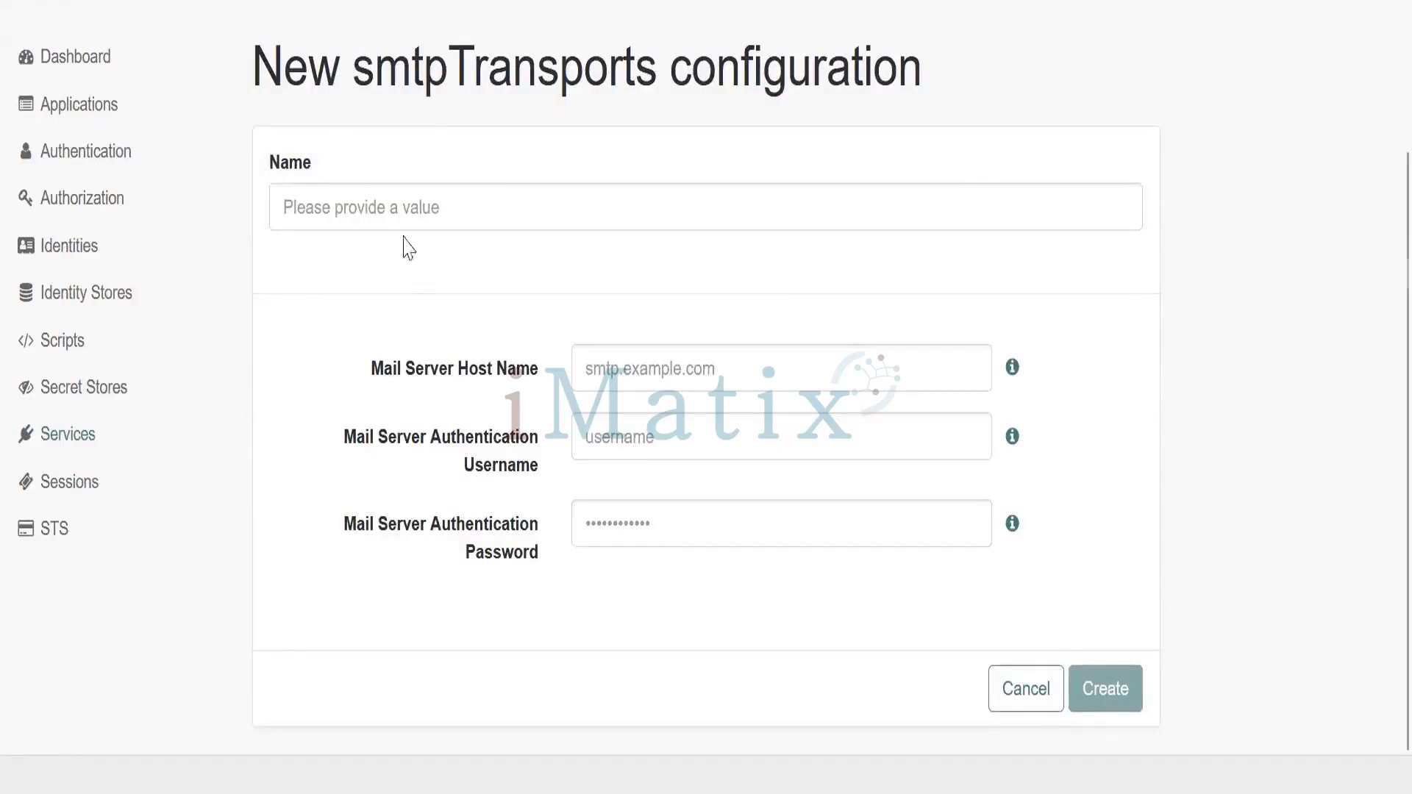
click(352, 212)
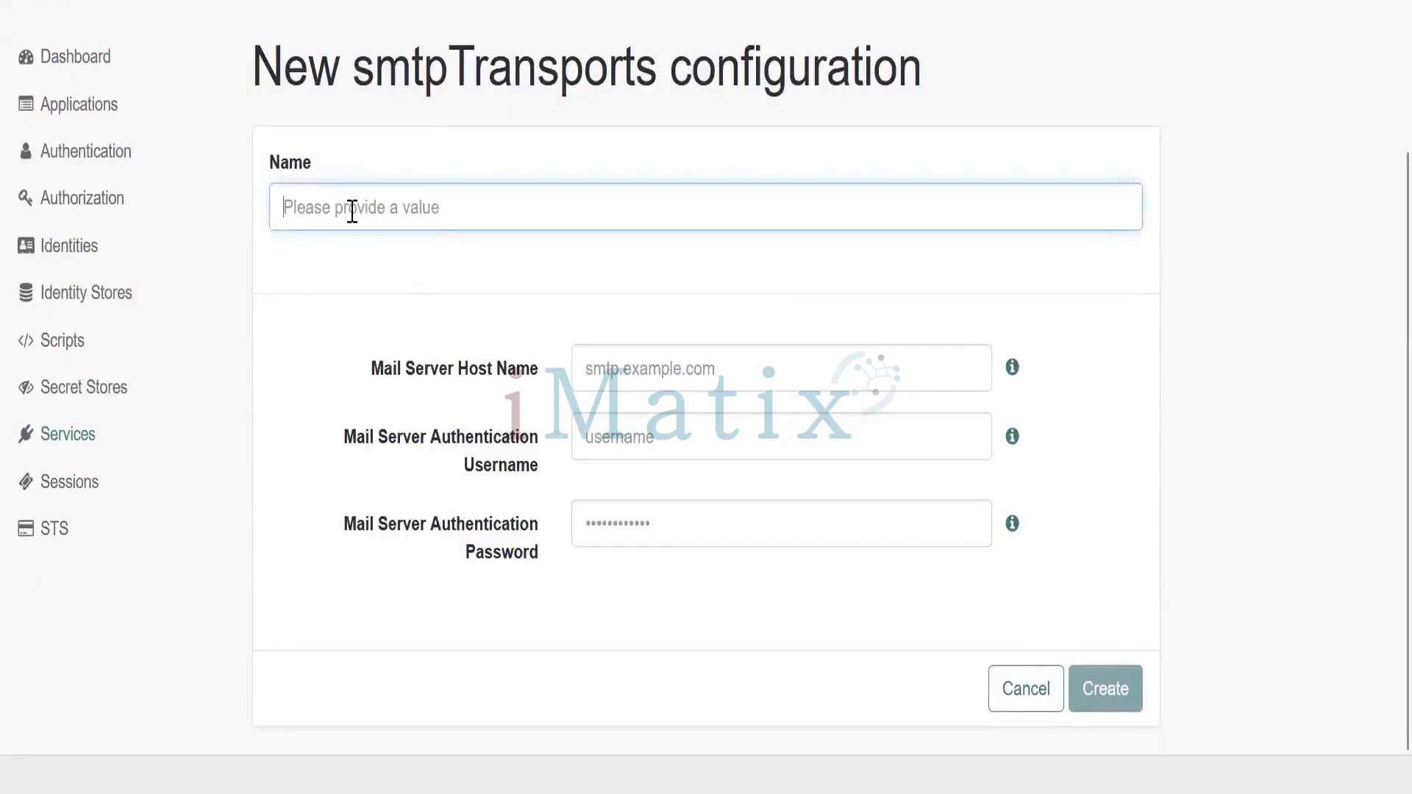
text(email)
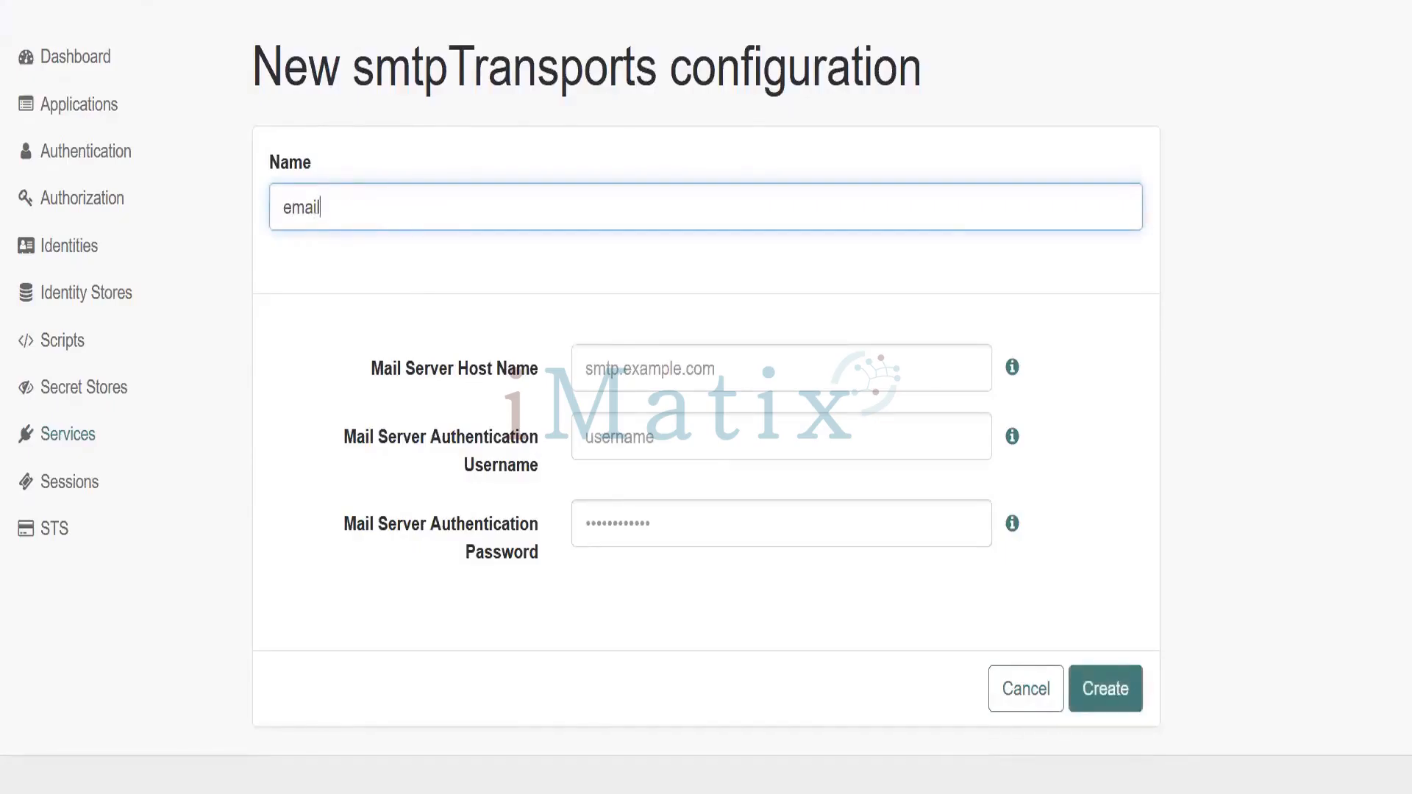
text(Notify)
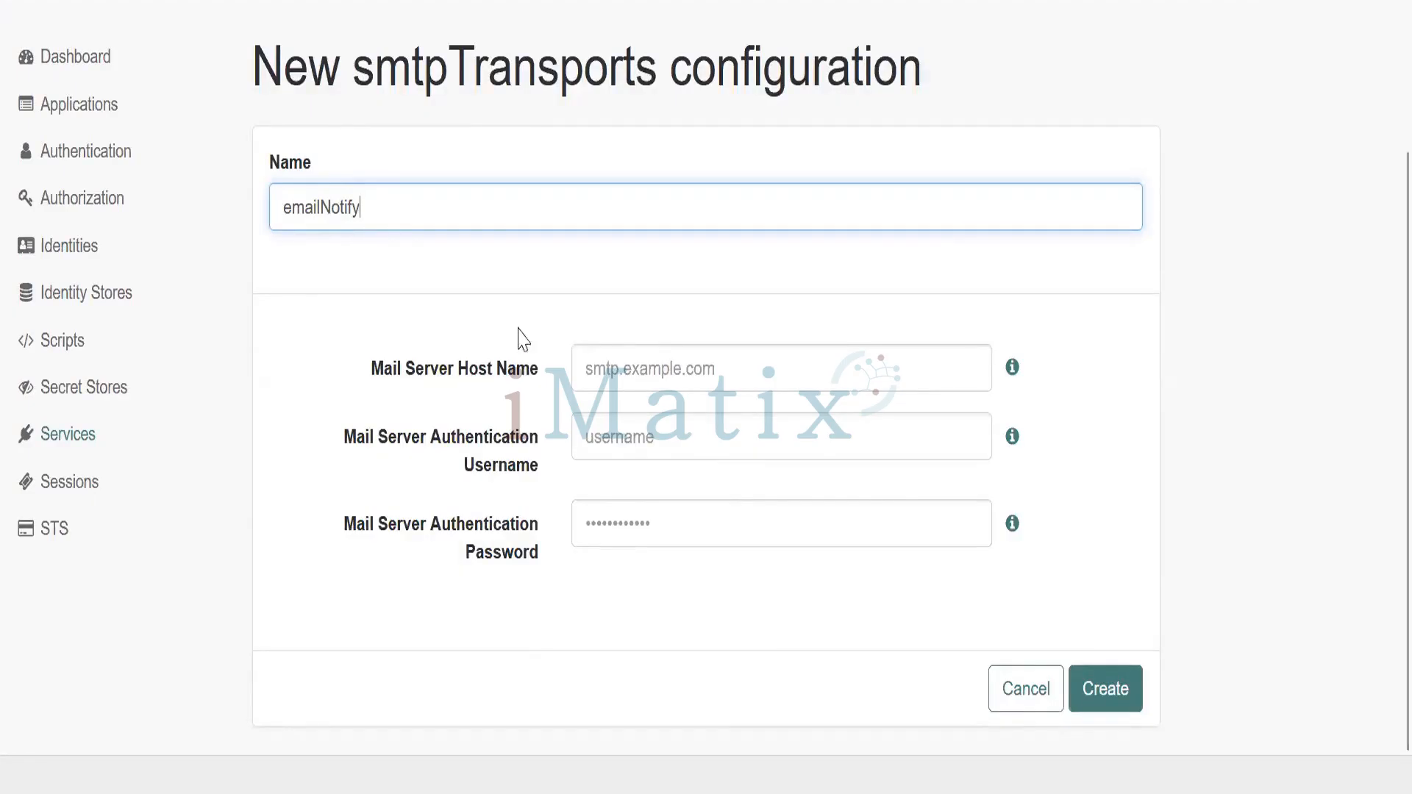
click(565, 312)
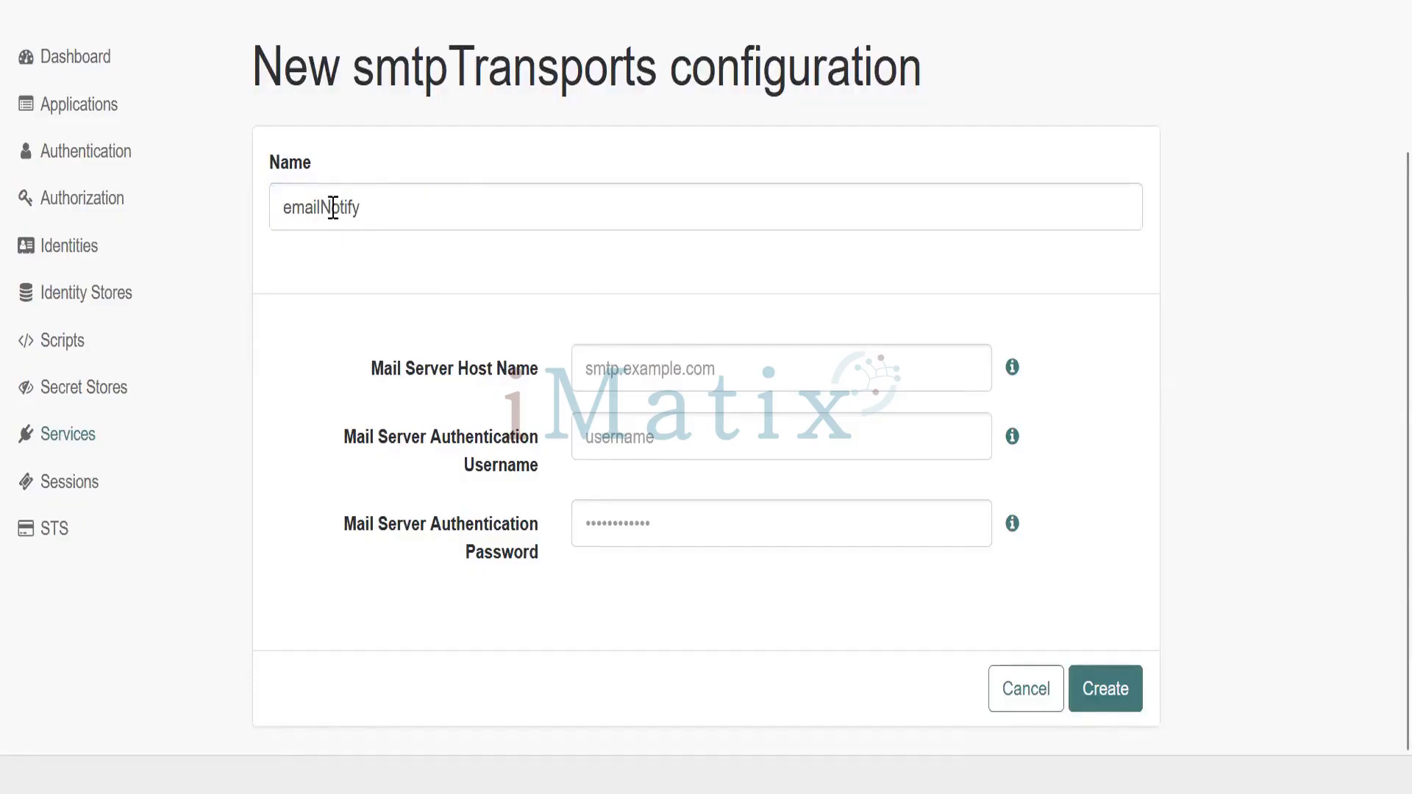
click(613, 377)
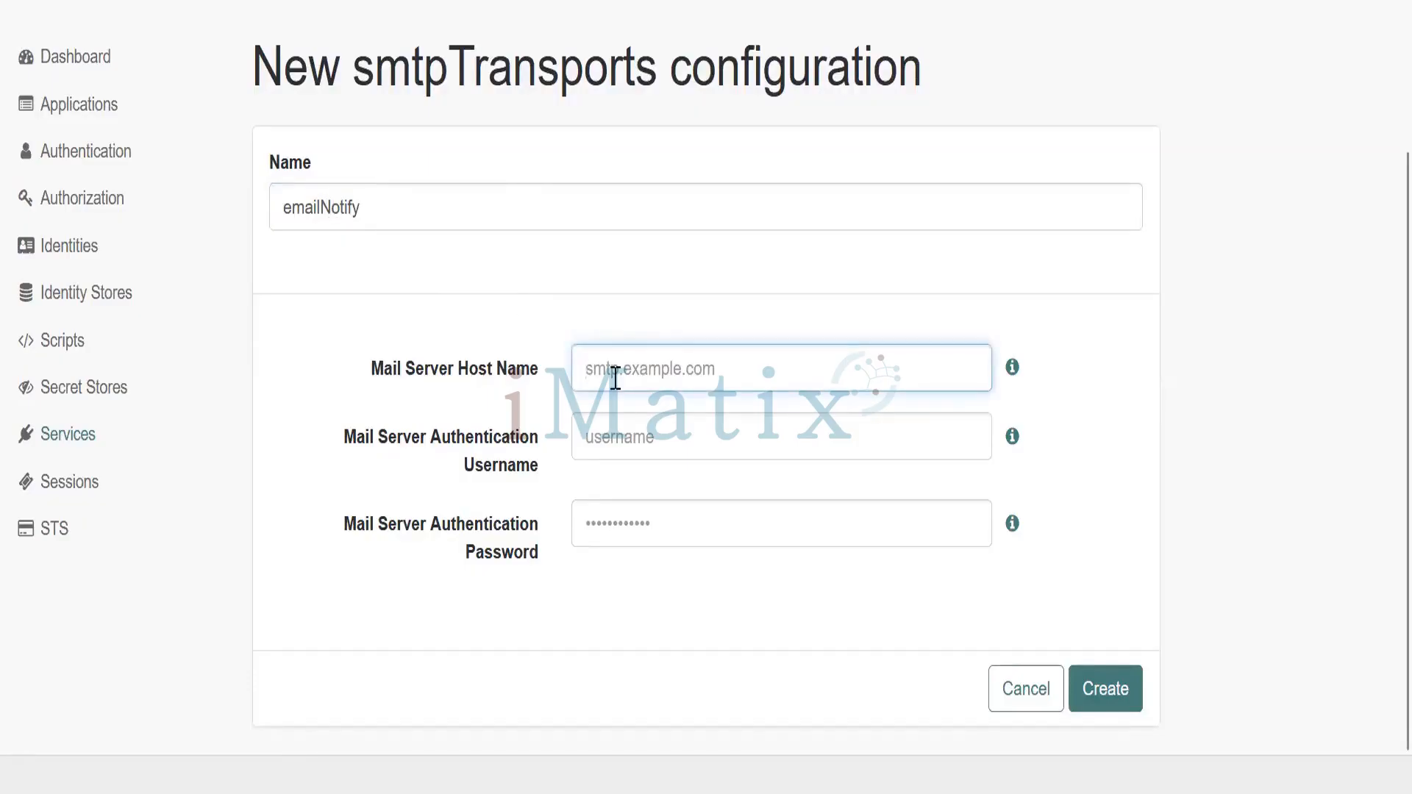
key(alt+Tab)
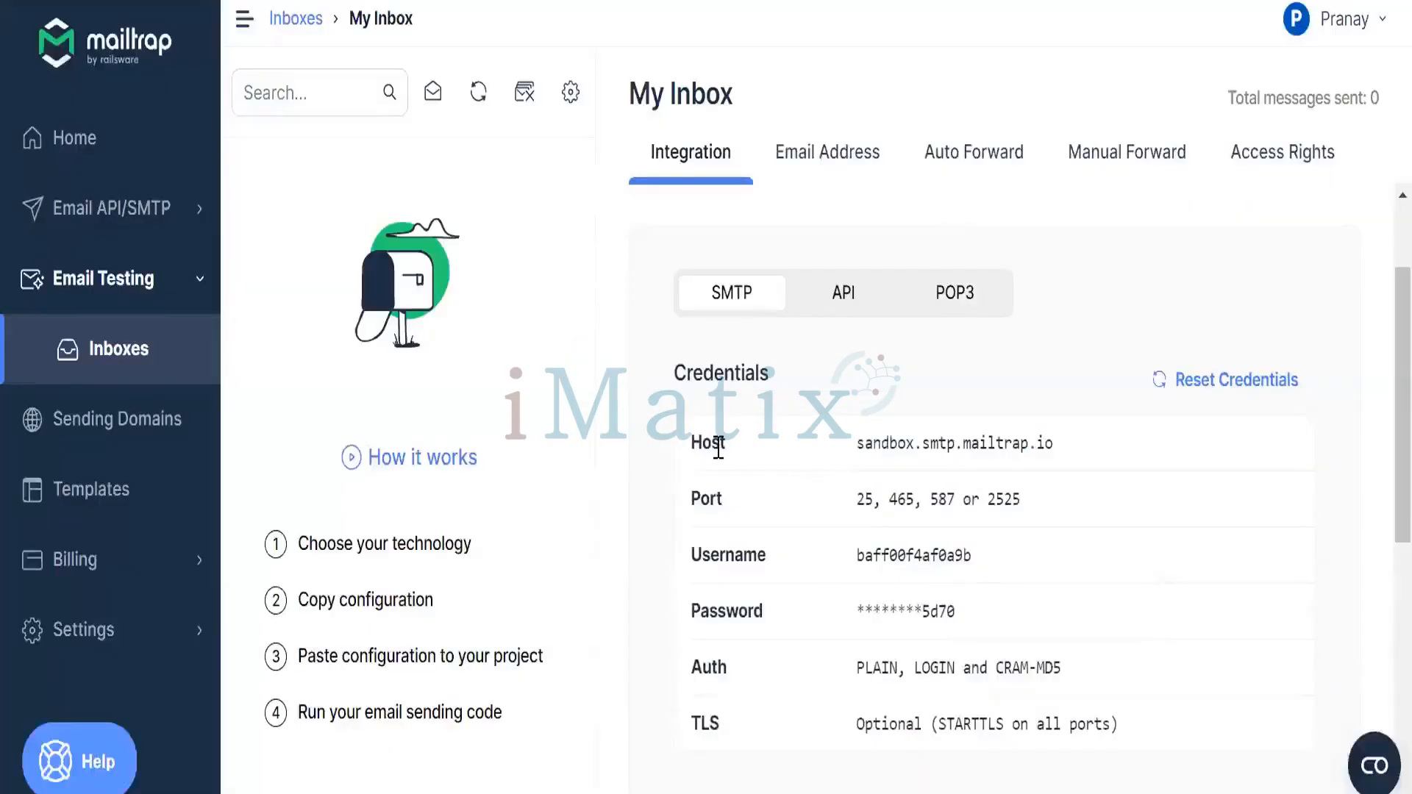
Paste Mailtrap's host sandbox.smtp.mailtrap.io, username and password into emailNotify and create it
click(883, 445)
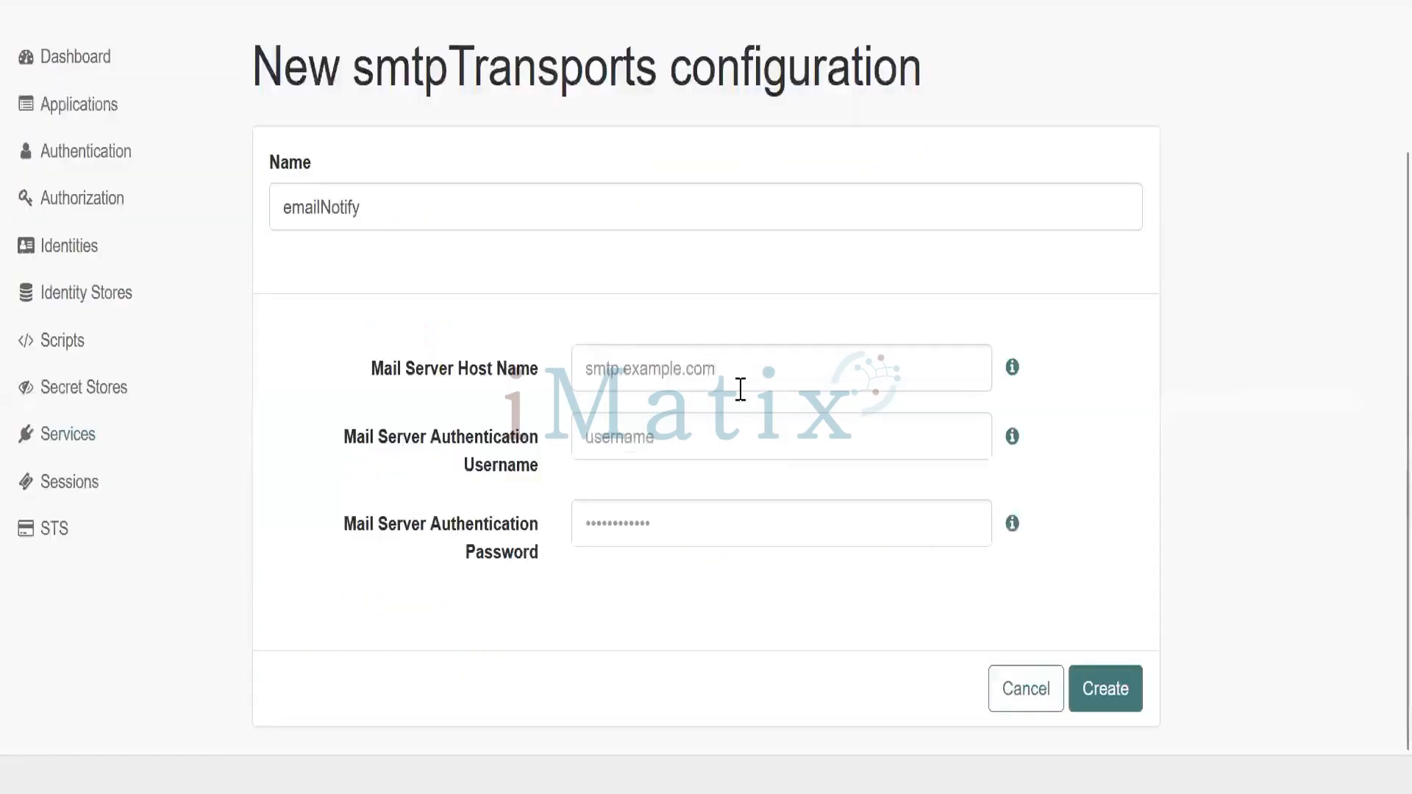
click(740, 389)
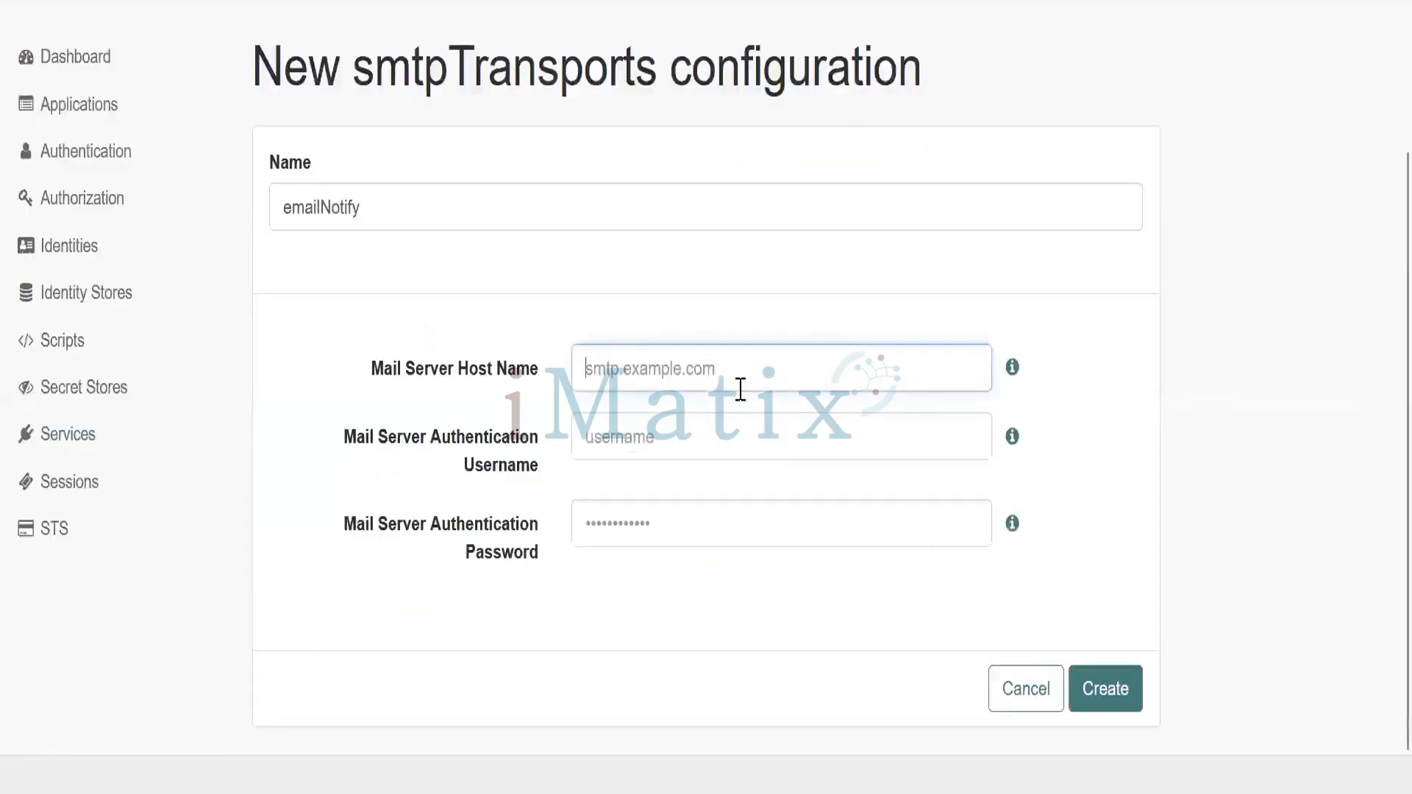
key(ctrl+v)
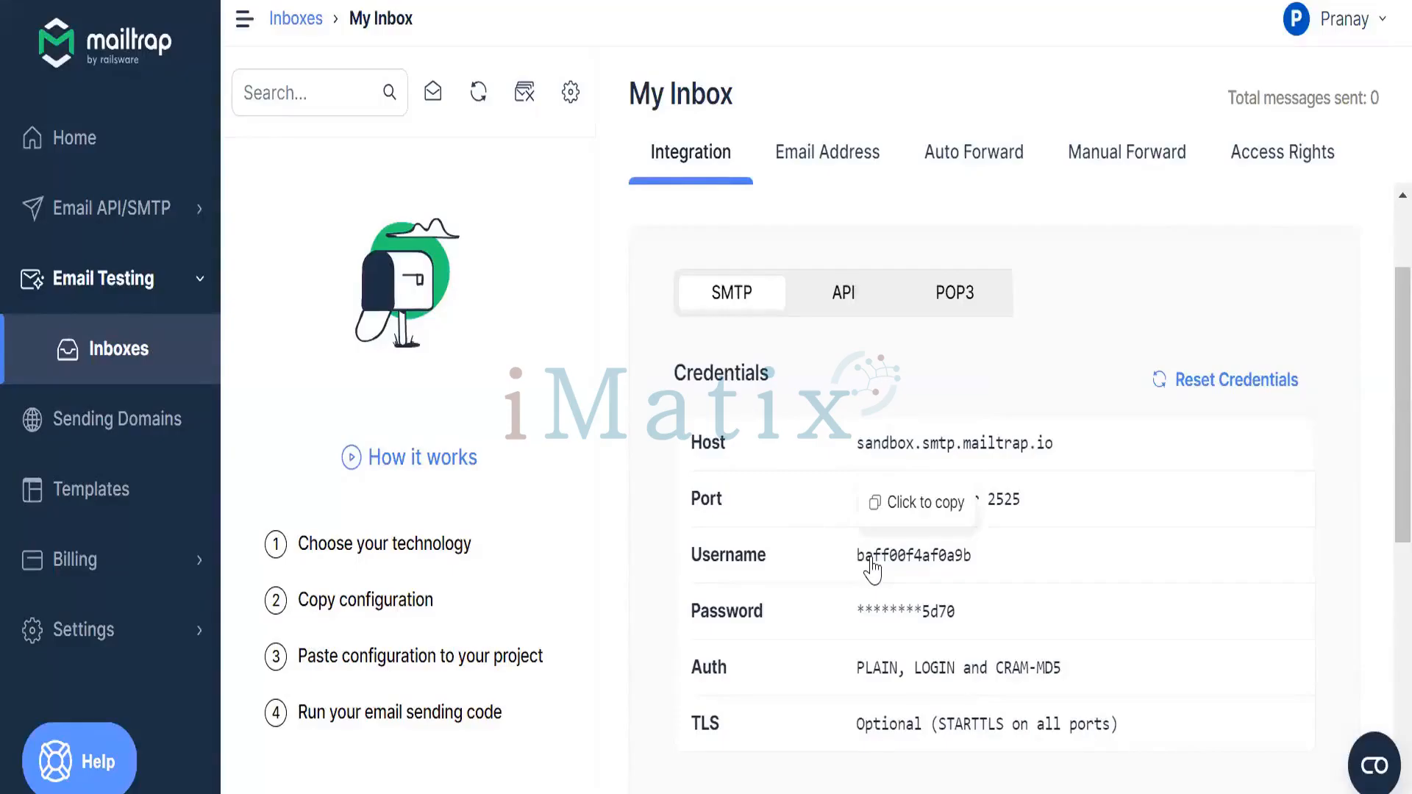
click(873, 565)
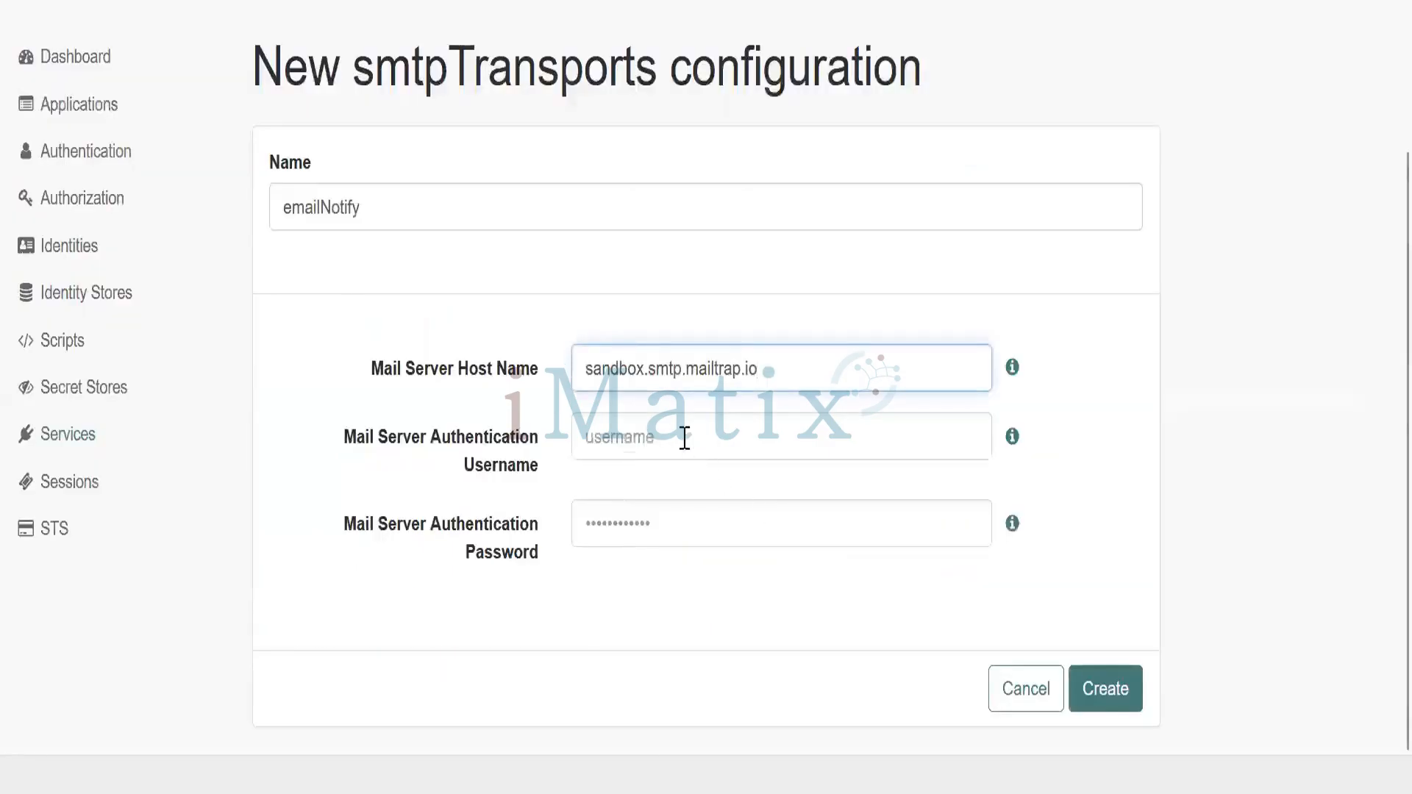
click(684, 437)
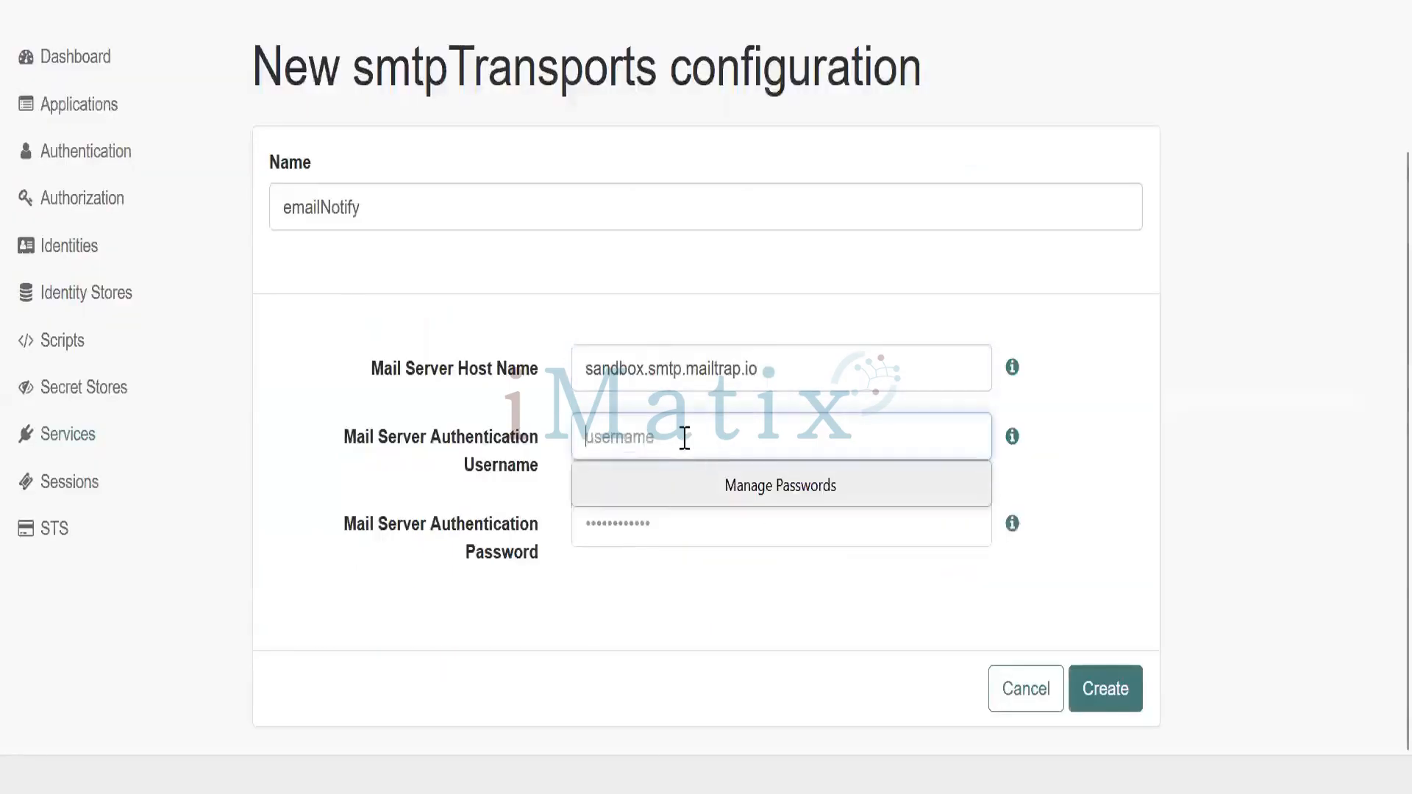
key(ctrl+v)
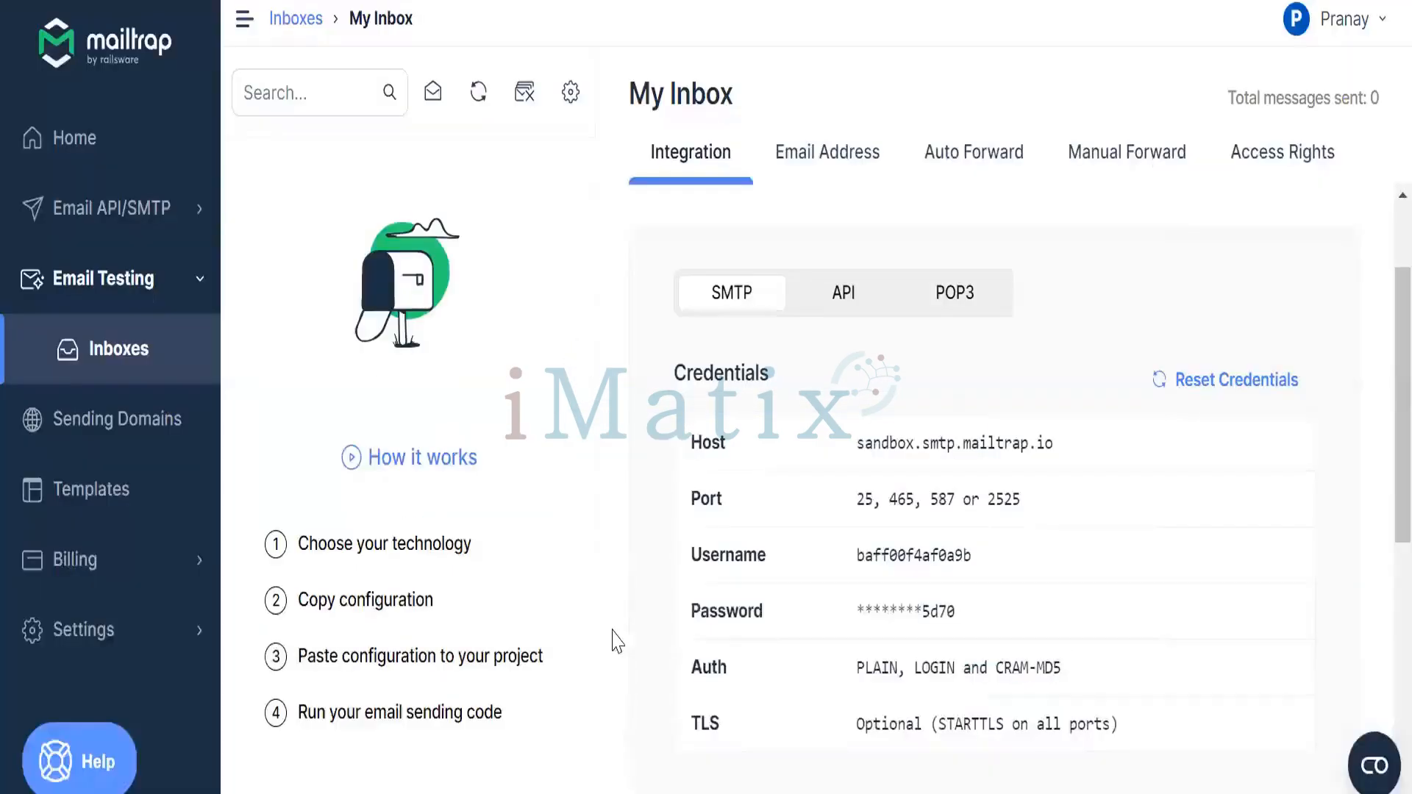
click(892, 629)
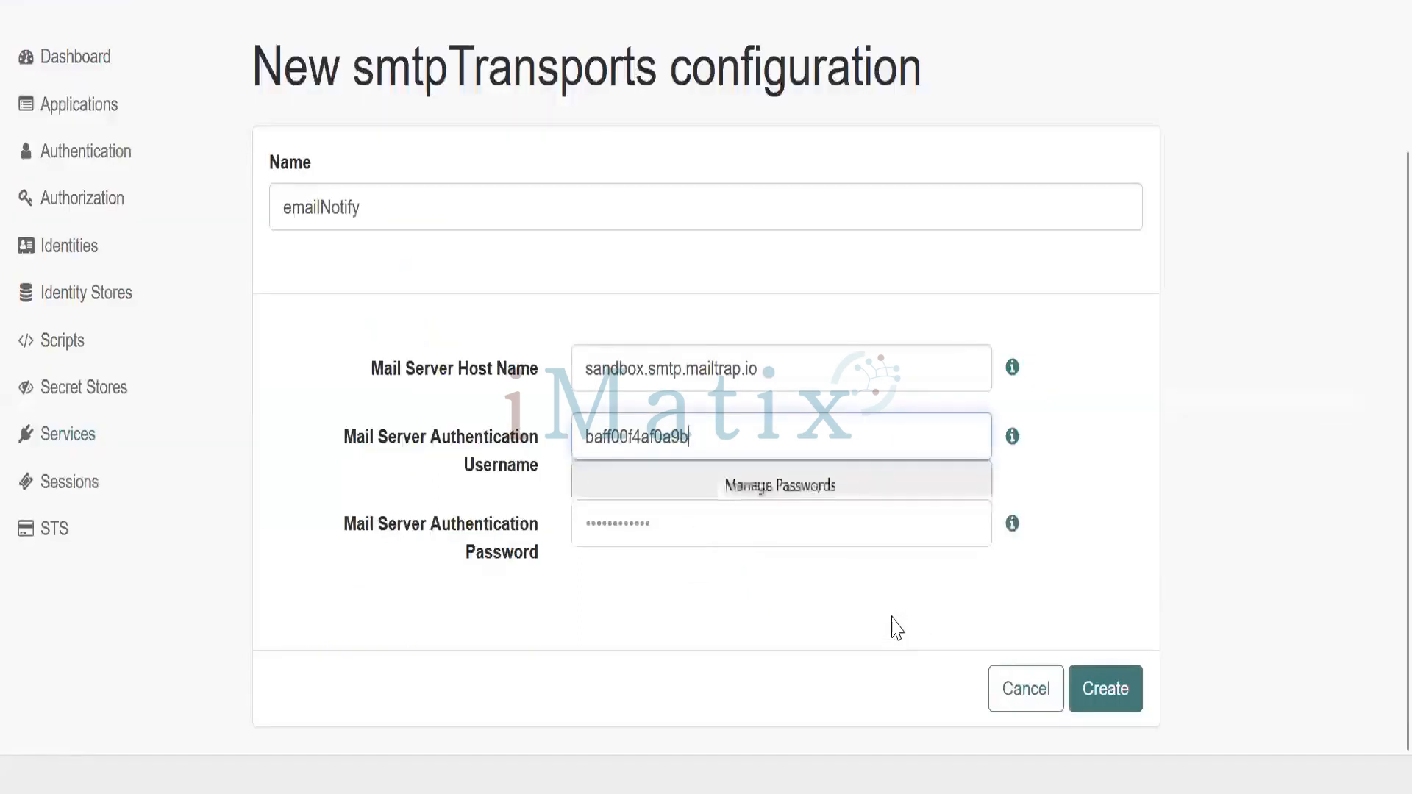
click(756, 530)
key(ctrl+v)
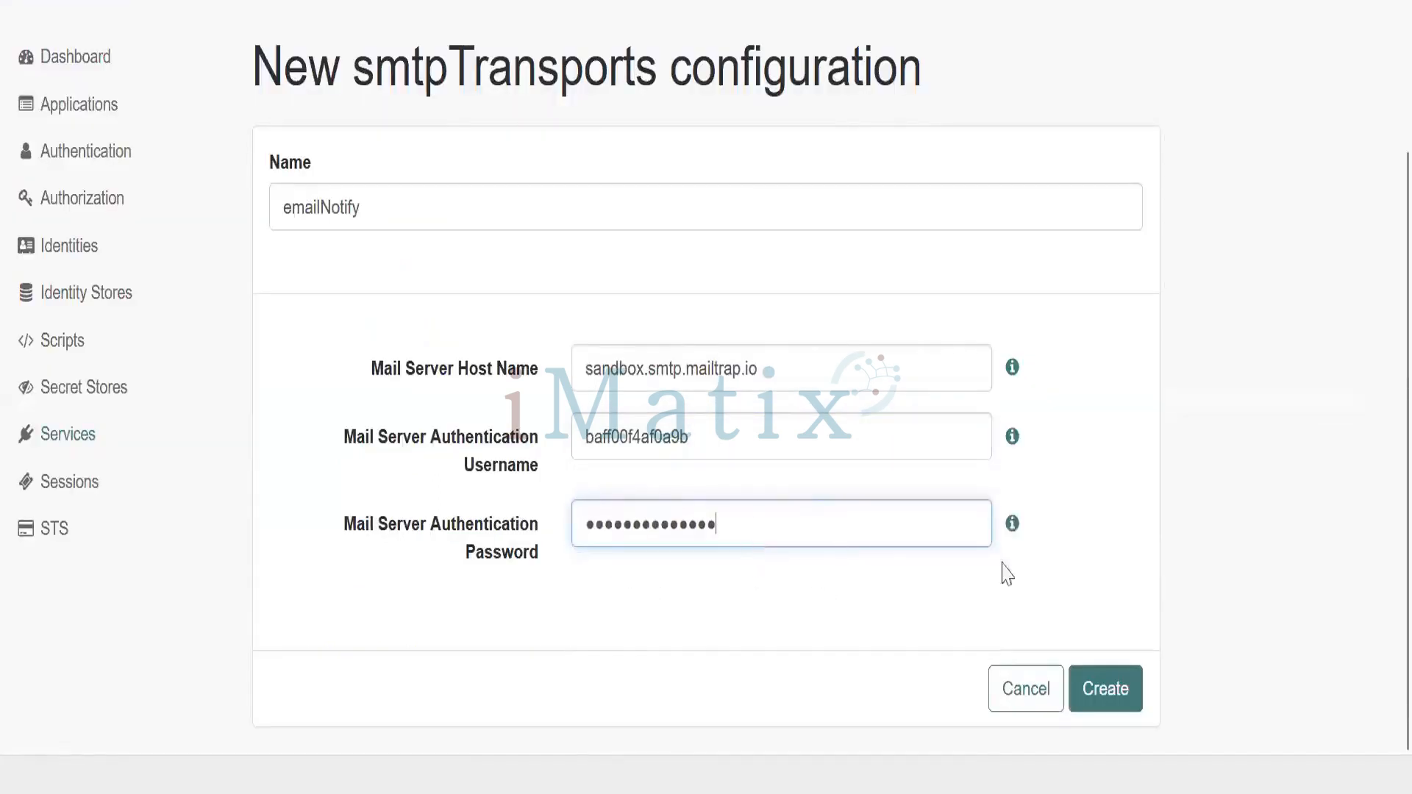
click(1118, 566)
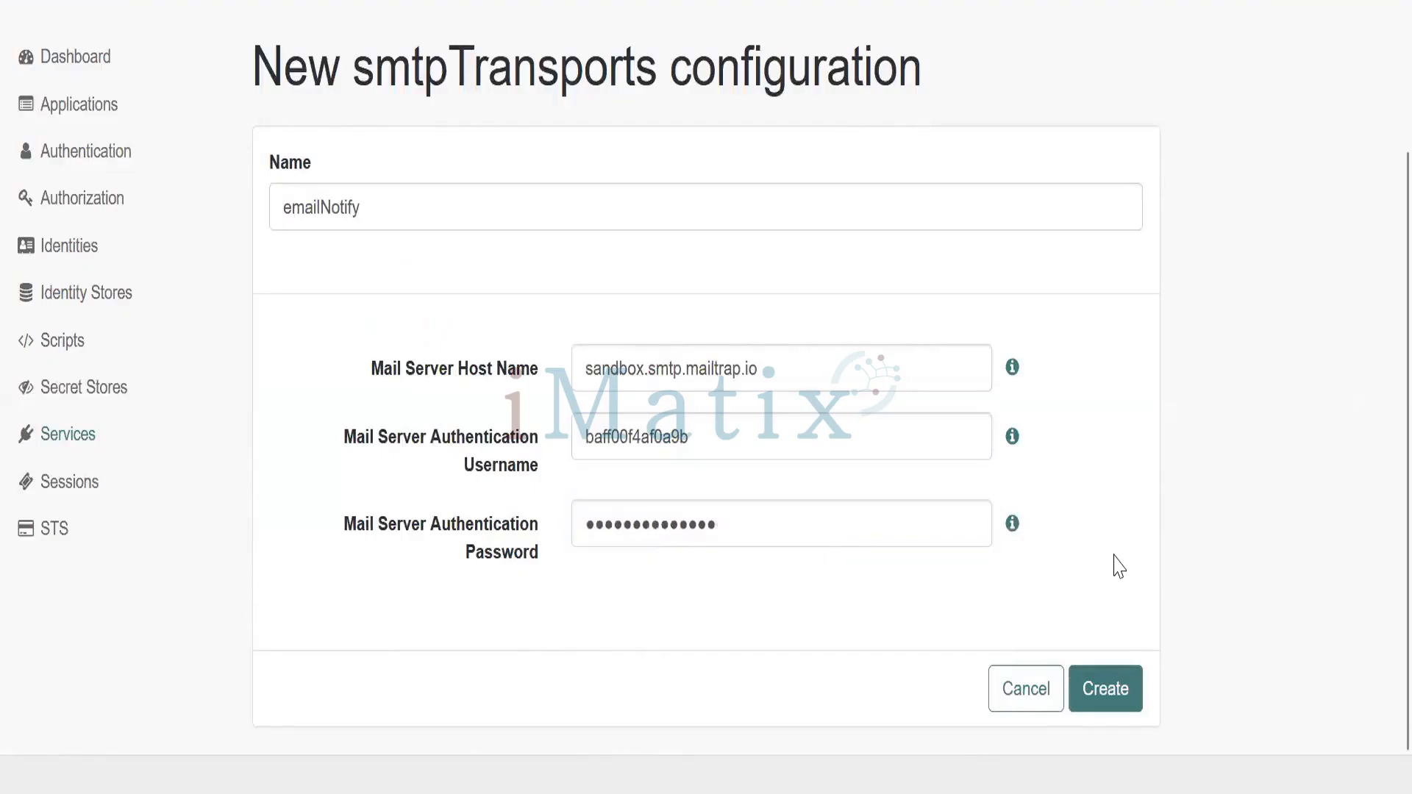
click(1110, 695)
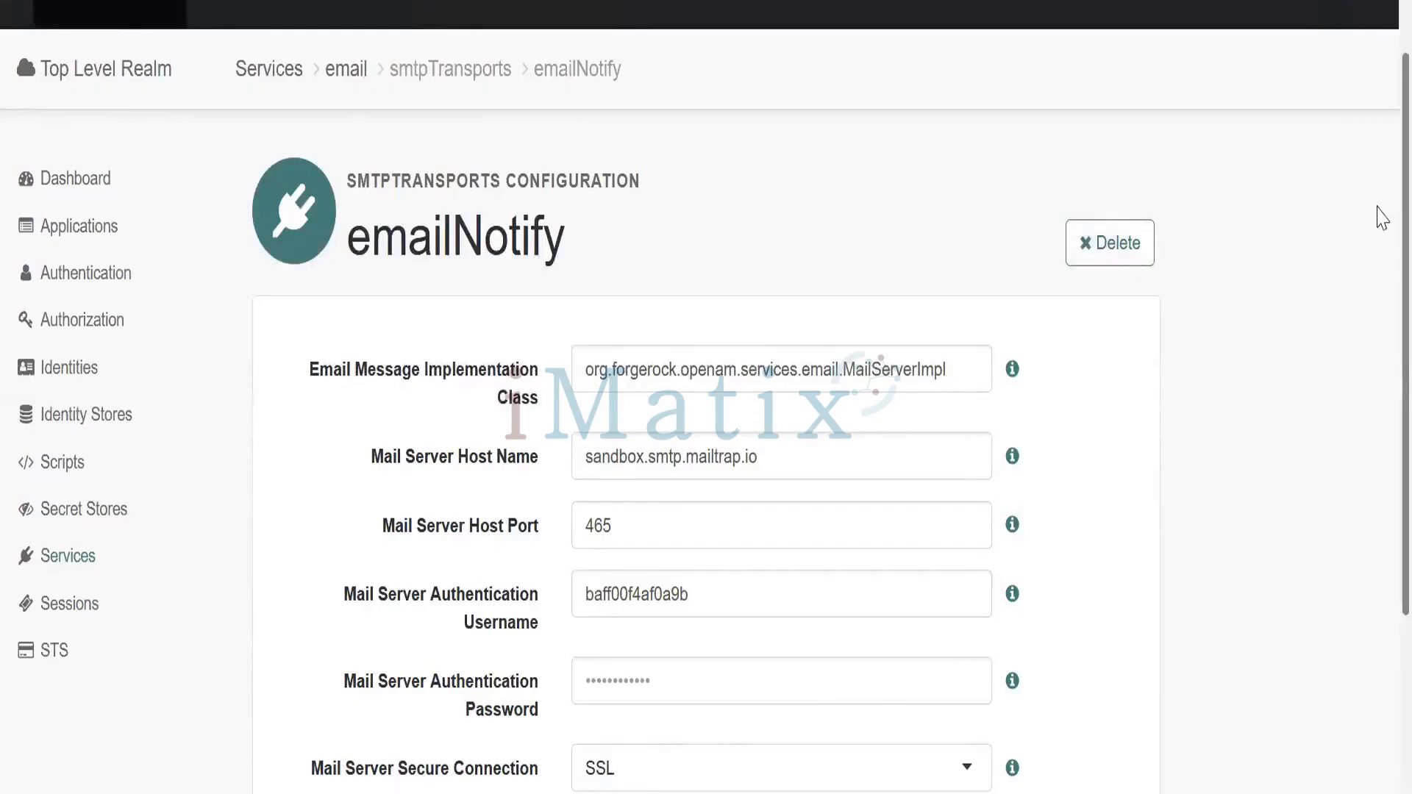
Set emailNotify's secure connection to Non SSL on port 465, confirming in Mailtrap, and save
scroll(1382, 217, down, 3)
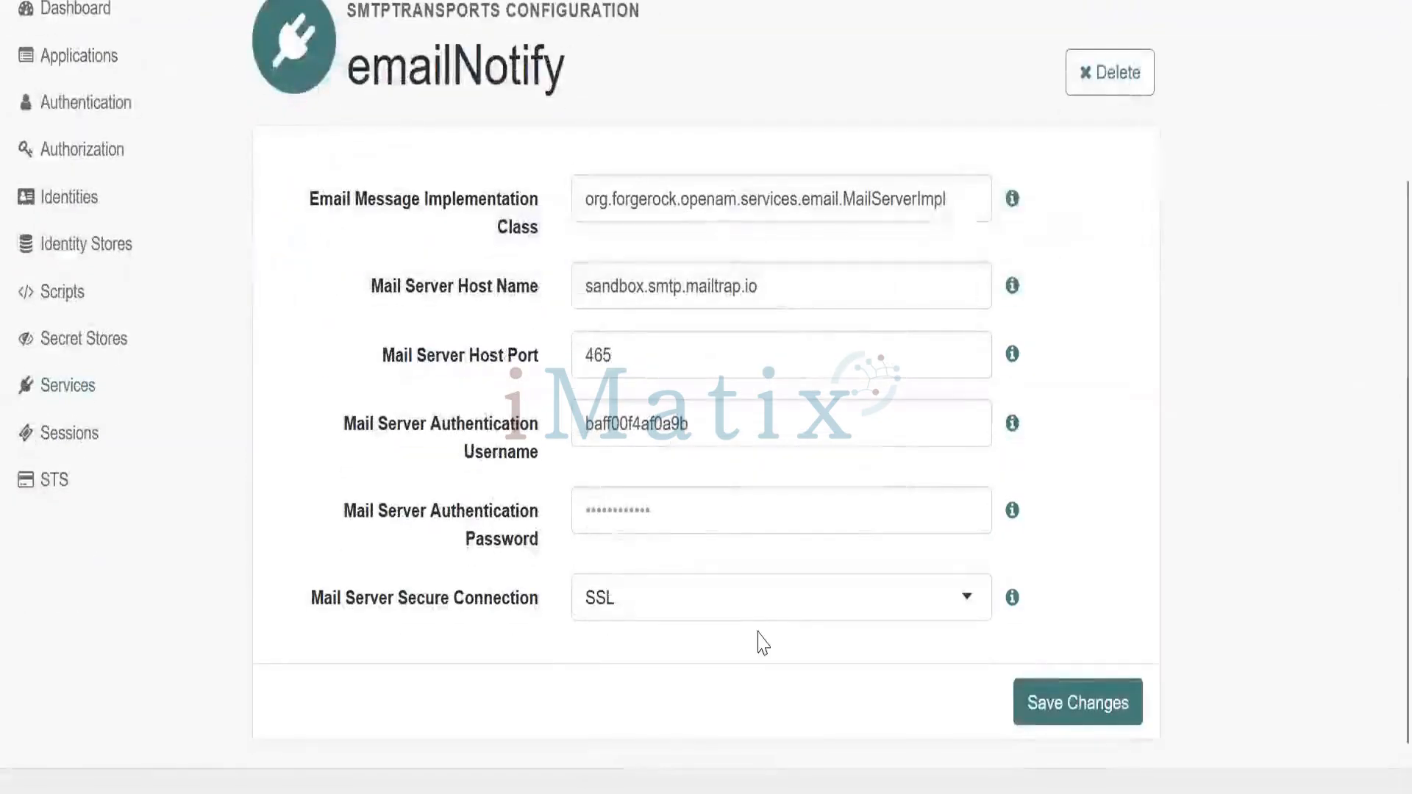
click(764, 597)
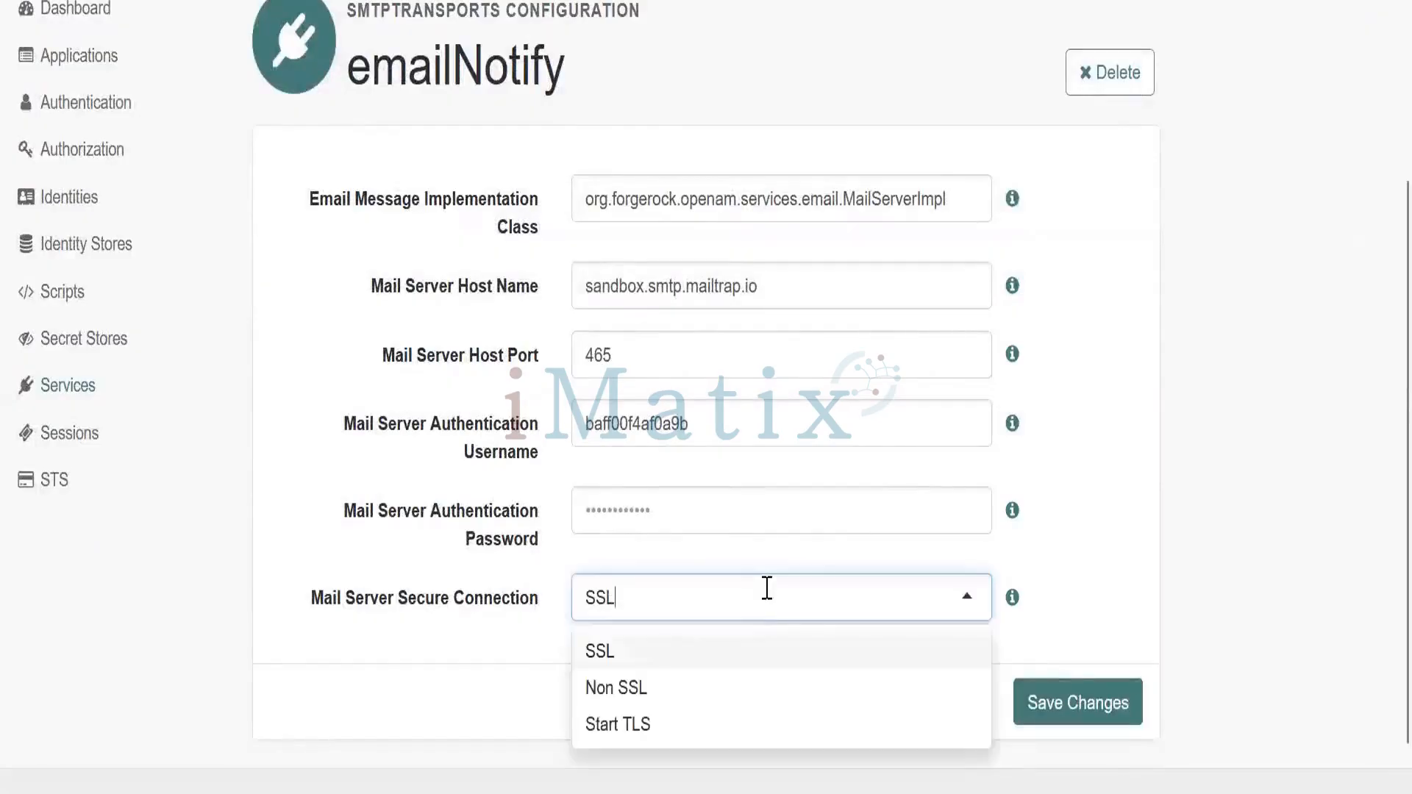
click(748, 691)
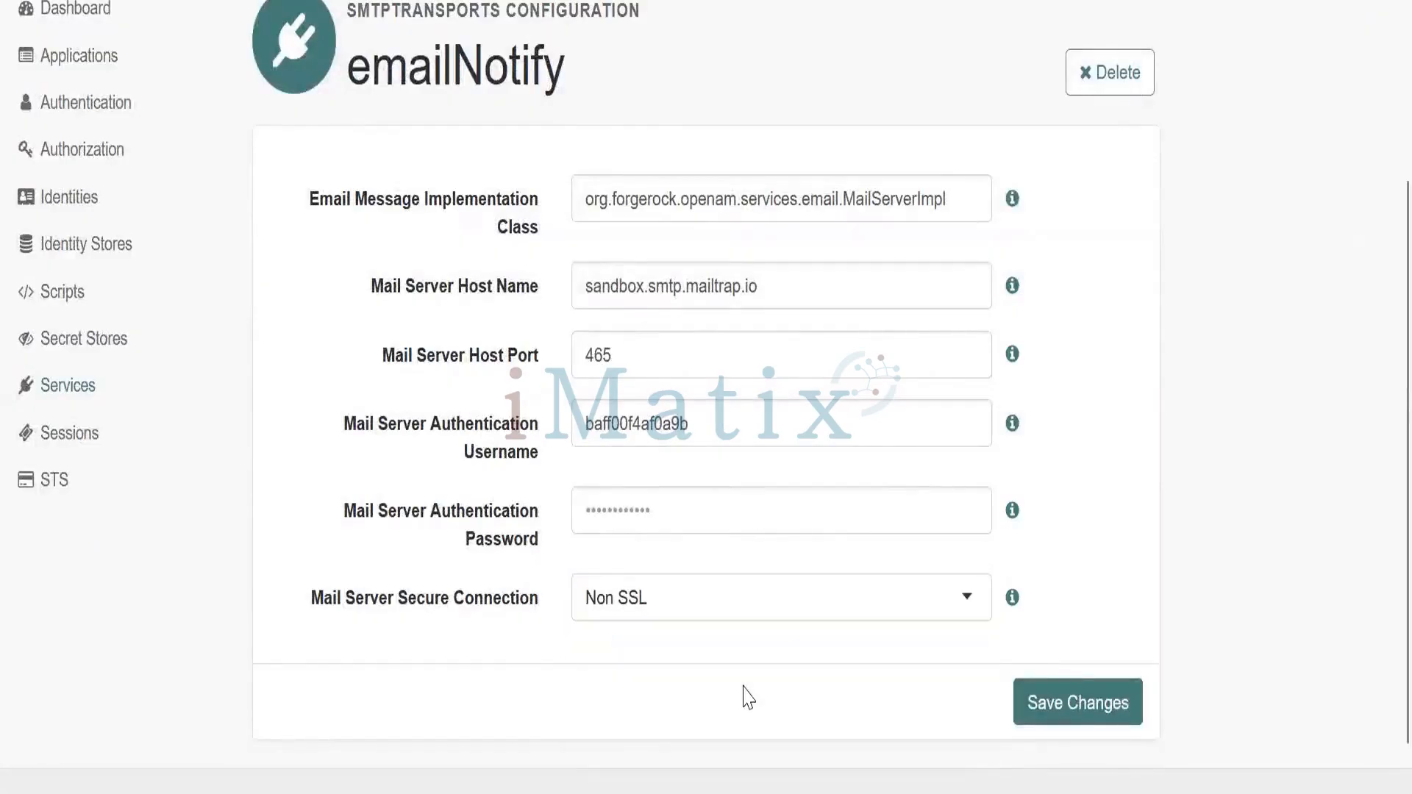
key(ctrl+Tab)
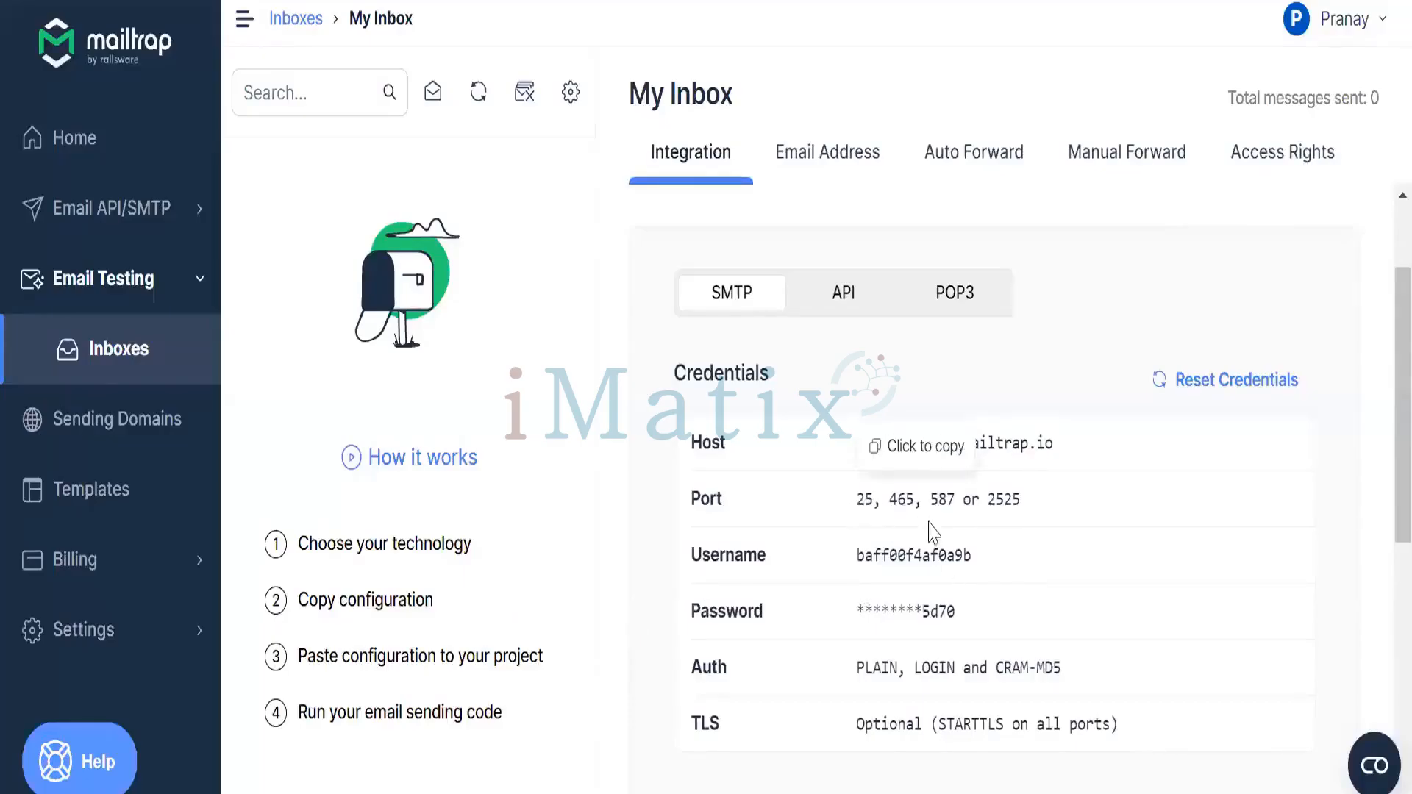
key(ctrl+Tab)
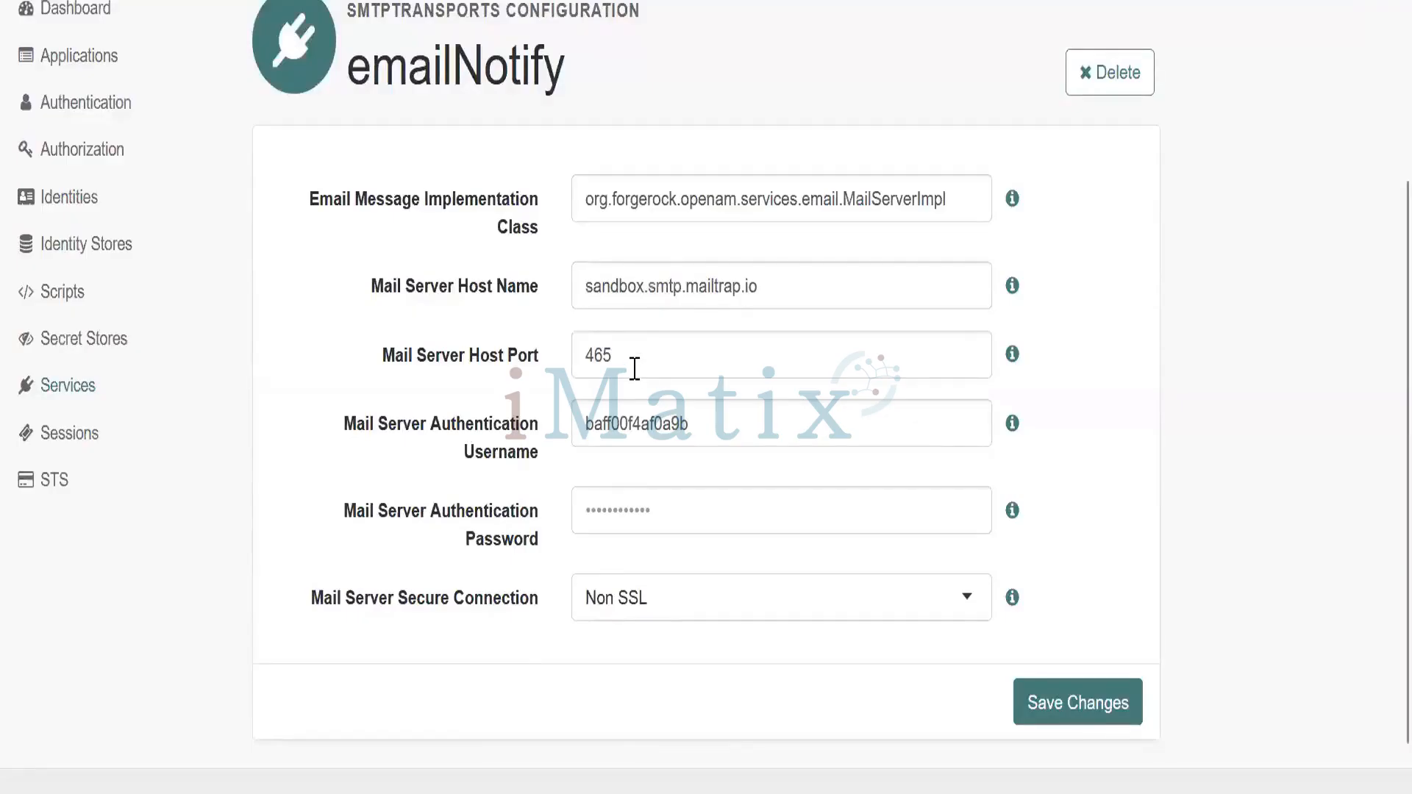
click(1067, 710)
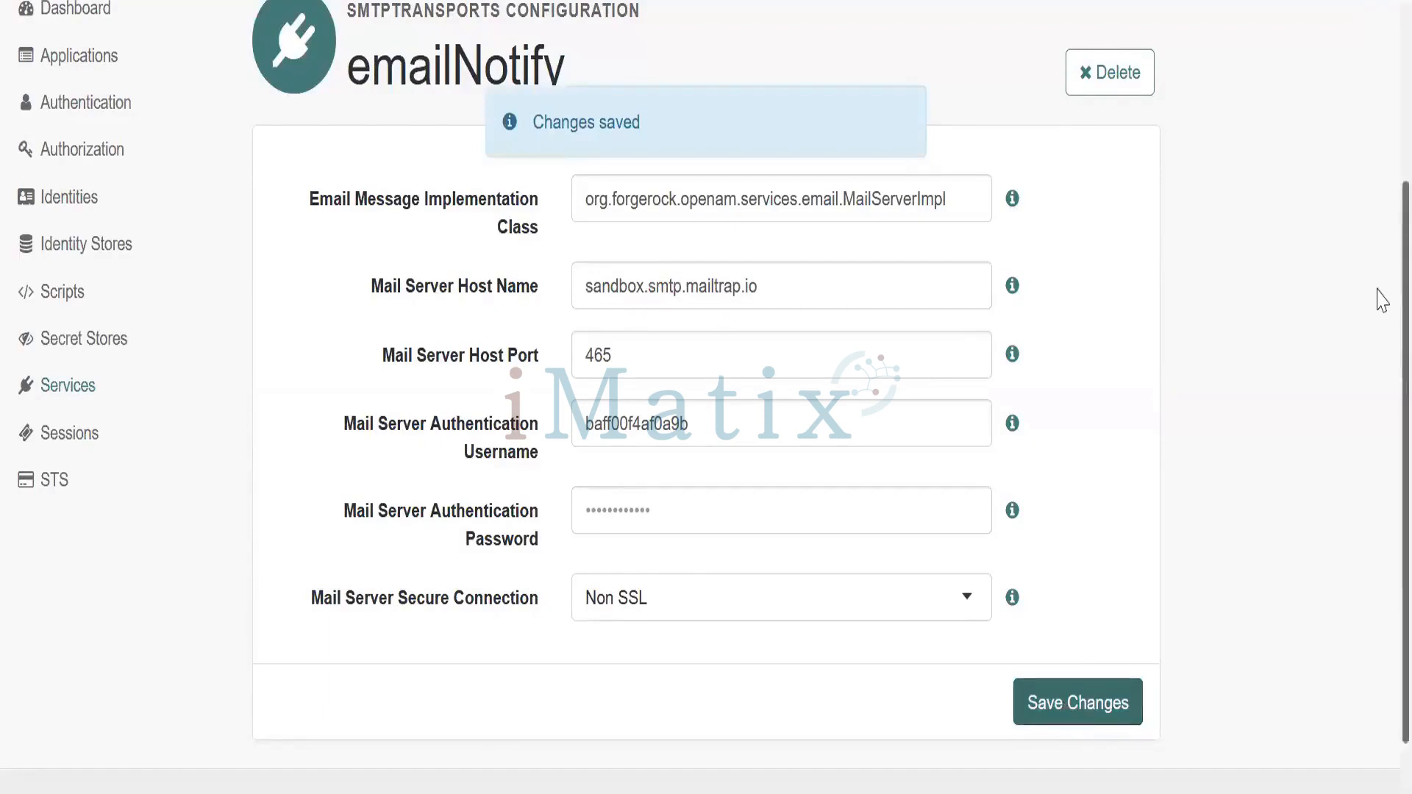
scroll(1379, 221, up, 3)
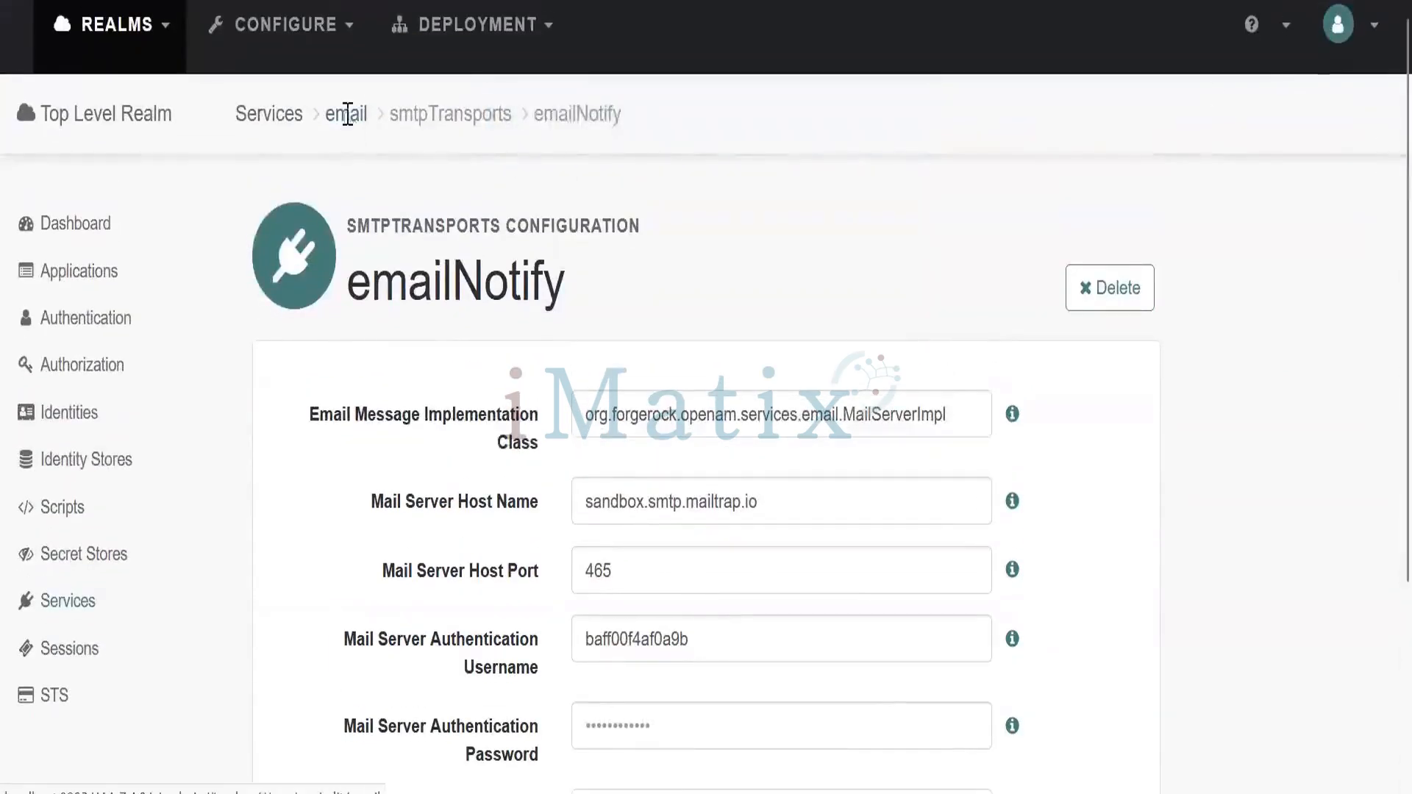
Pick emailNotify as the Email Service's Transport Type
click(347, 113)
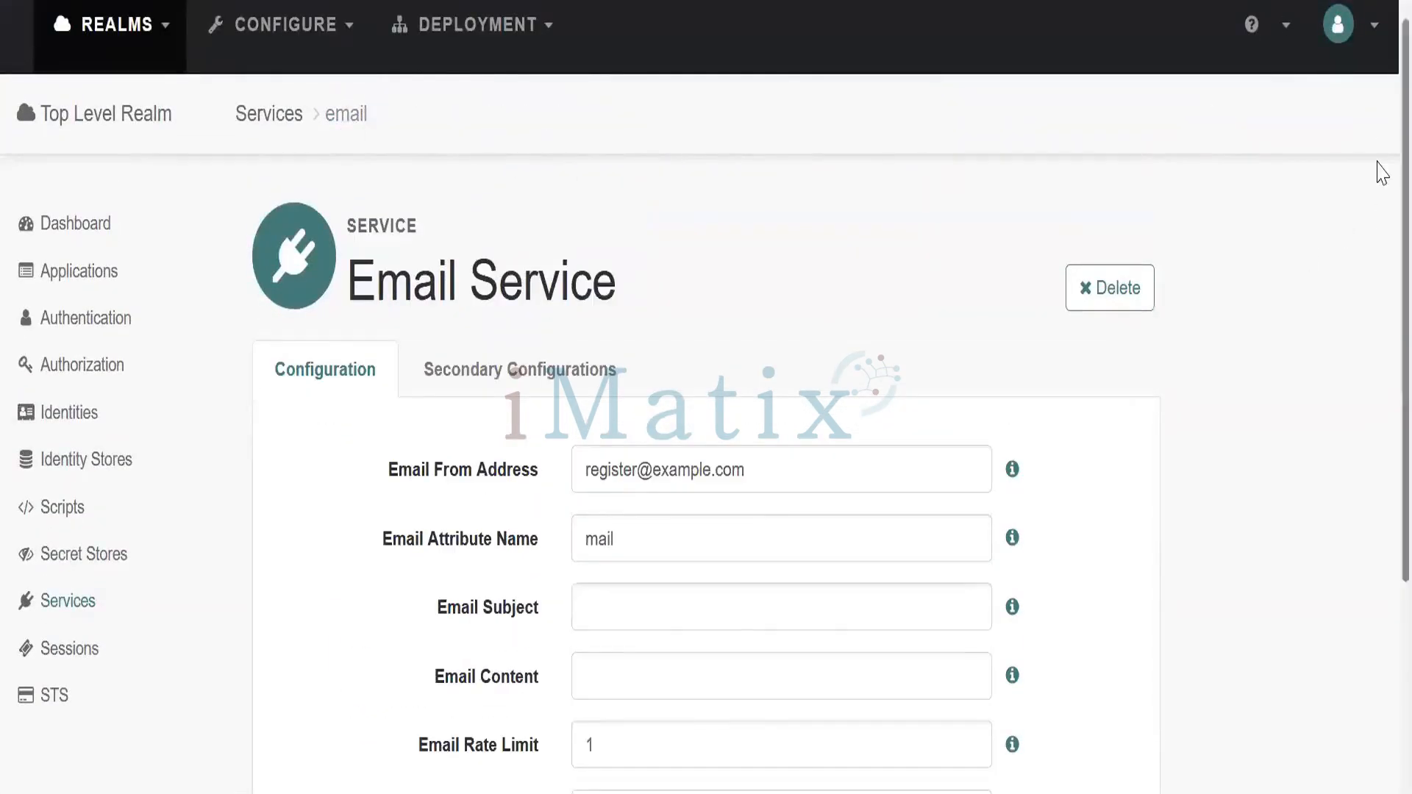
scroll(1378, 221, down, 2)
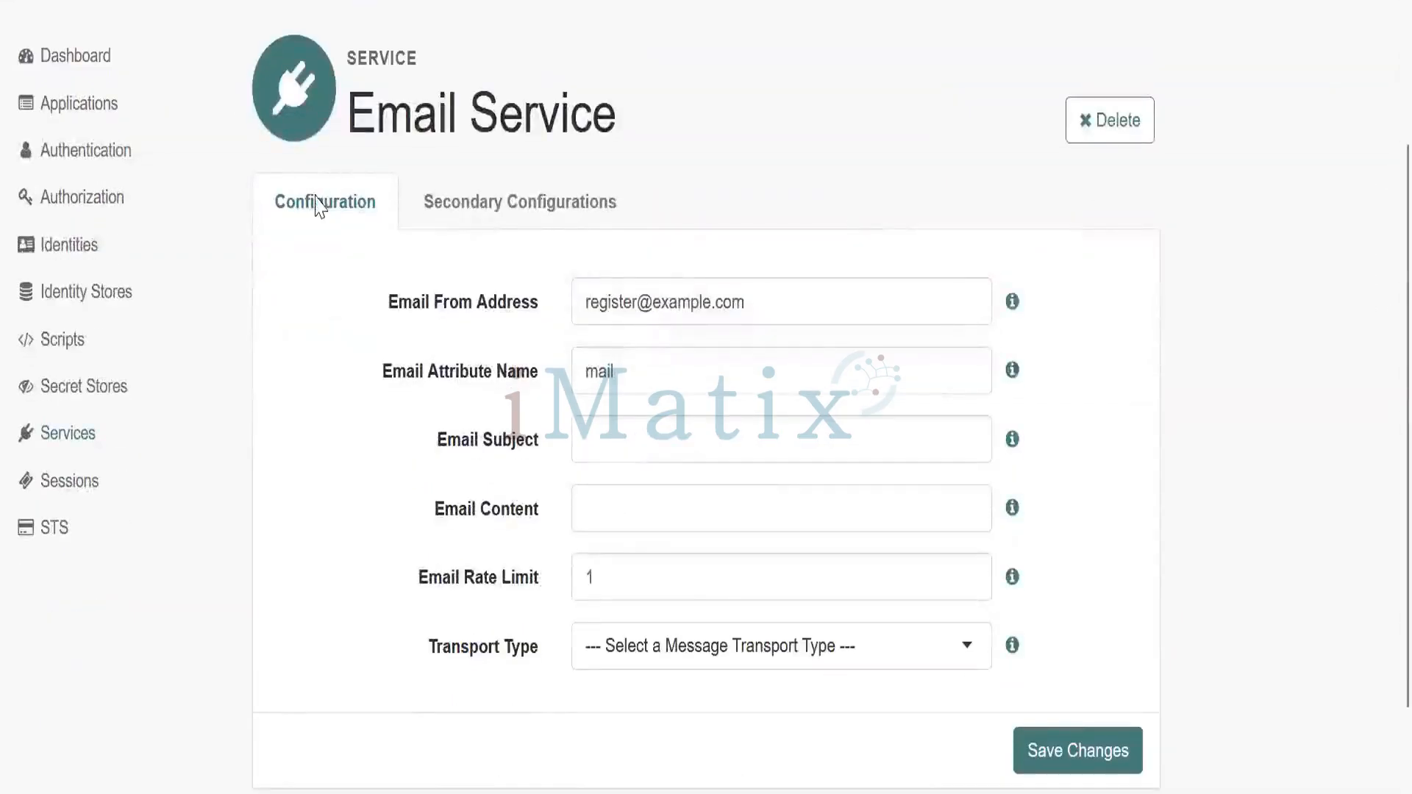
click(839, 646)
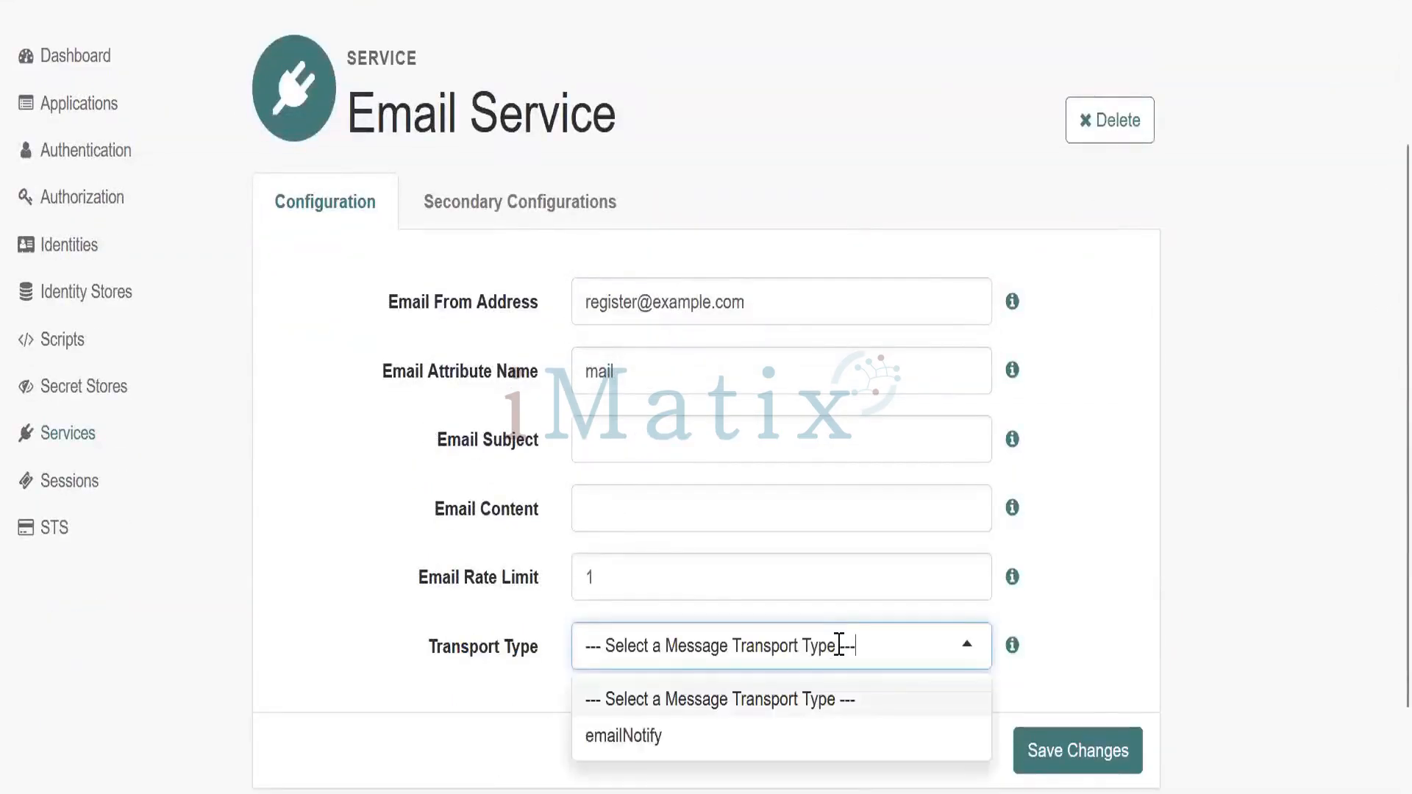
click(761, 739)
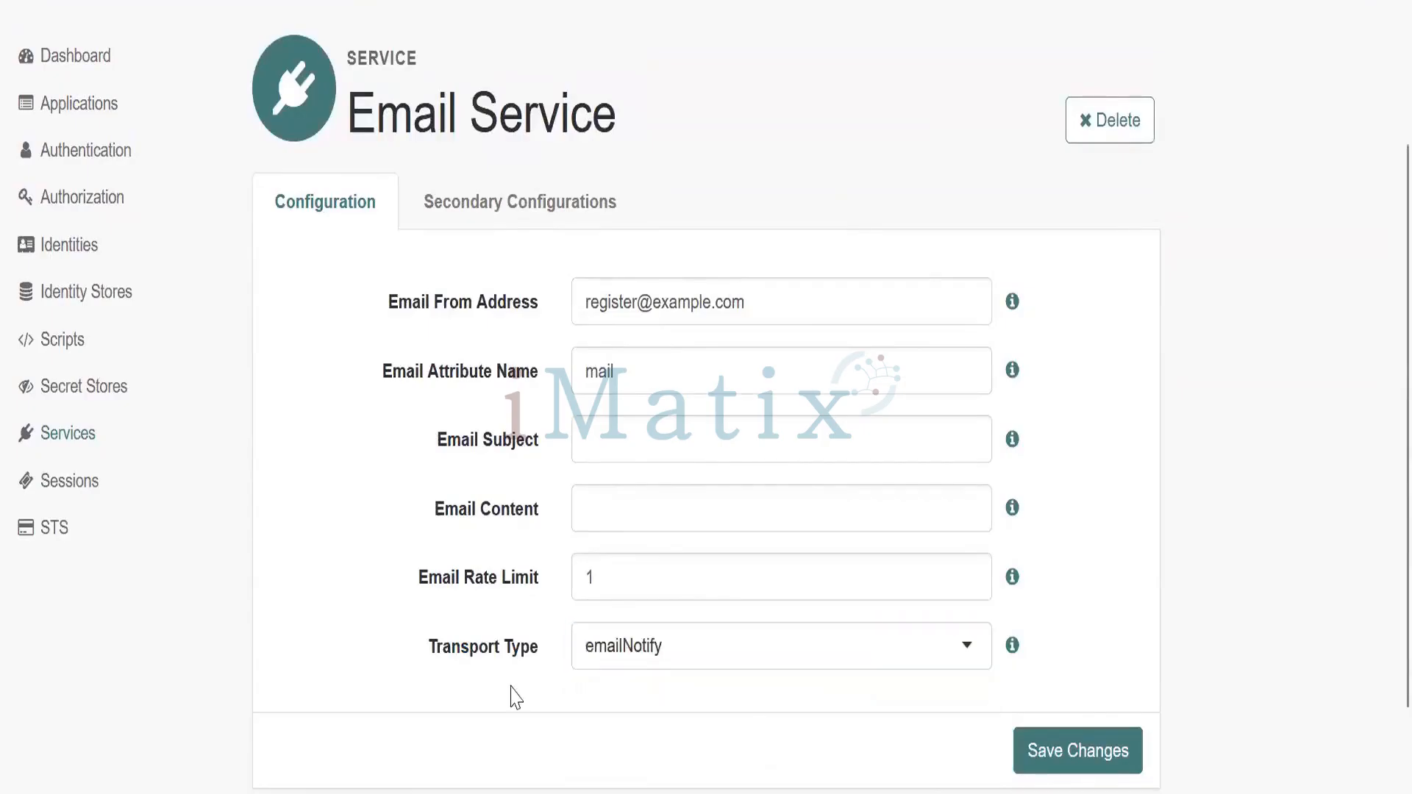
Begin another SMTP secondary configuration from the Secondary Configurations tab
click(520, 208)
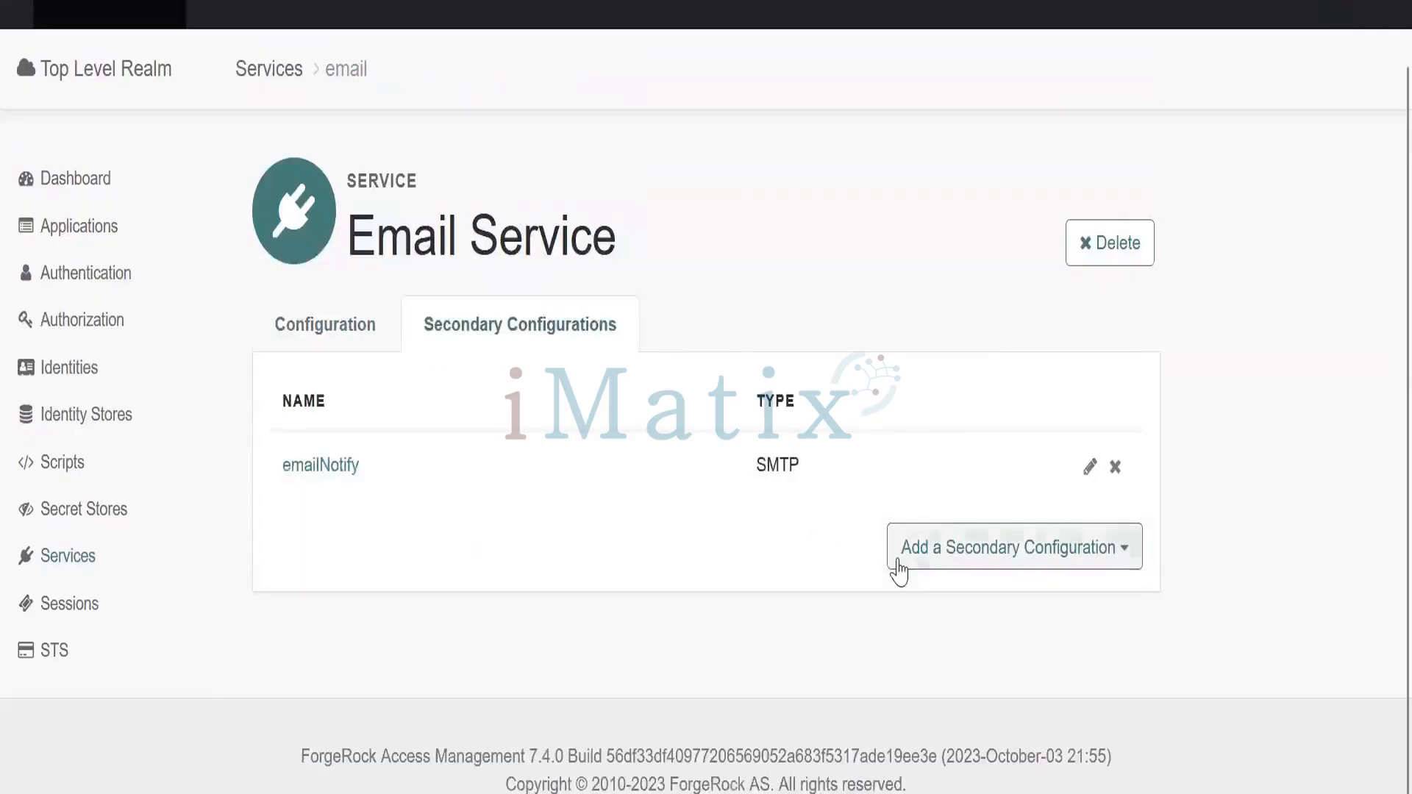
click(932, 566)
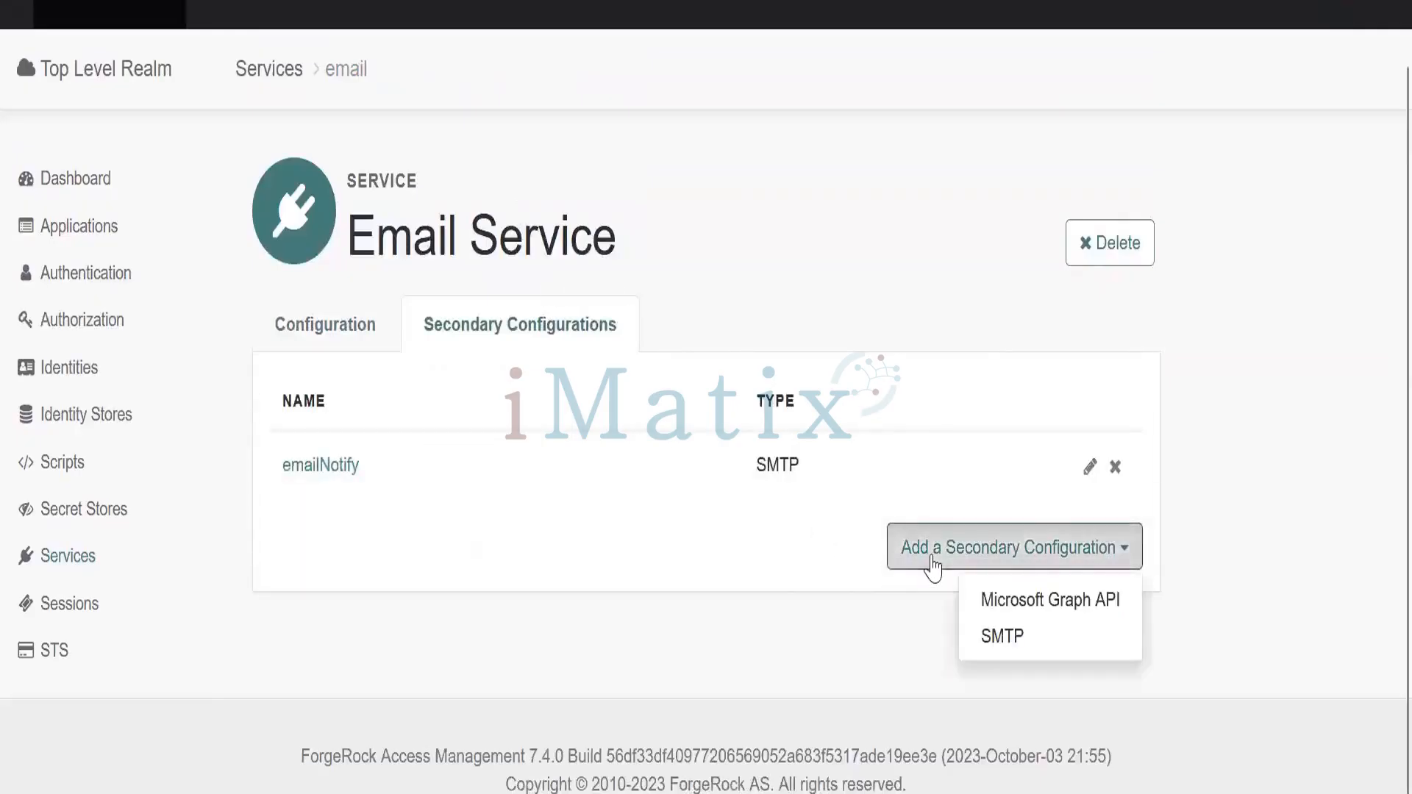
click(989, 637)
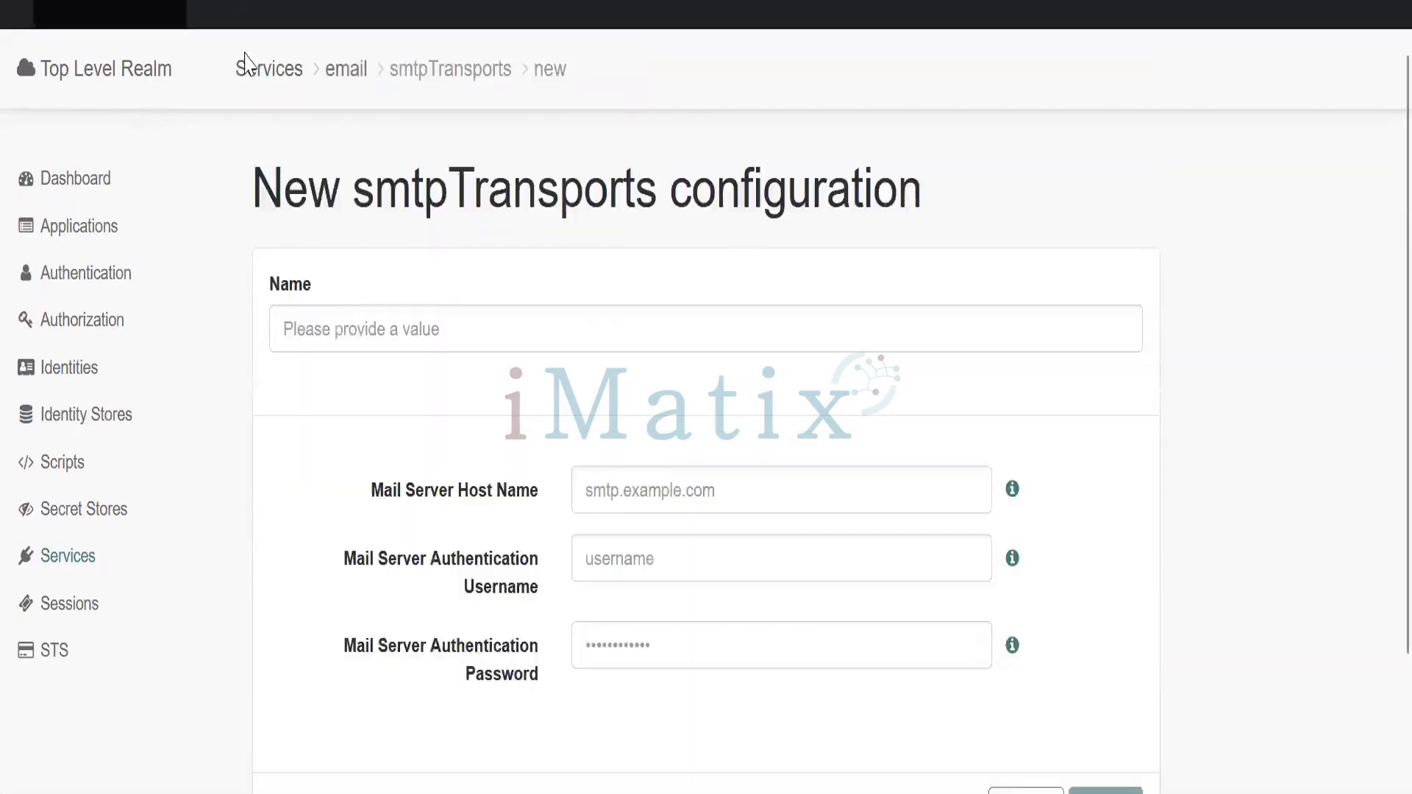
Reselect emailNotify as the Transport Type and save the Email Service
click(342, 73)
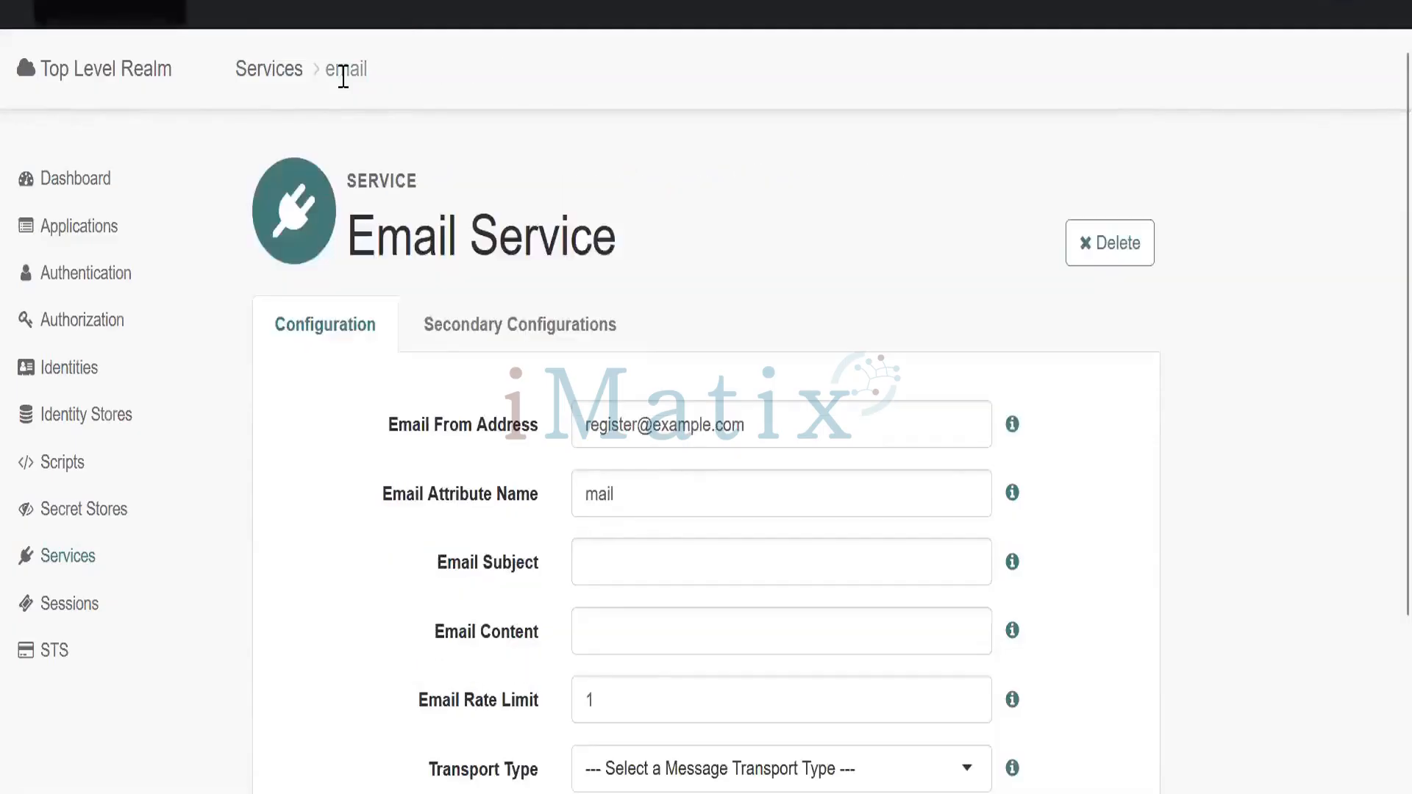
scroll(1380, 373, down, 3)
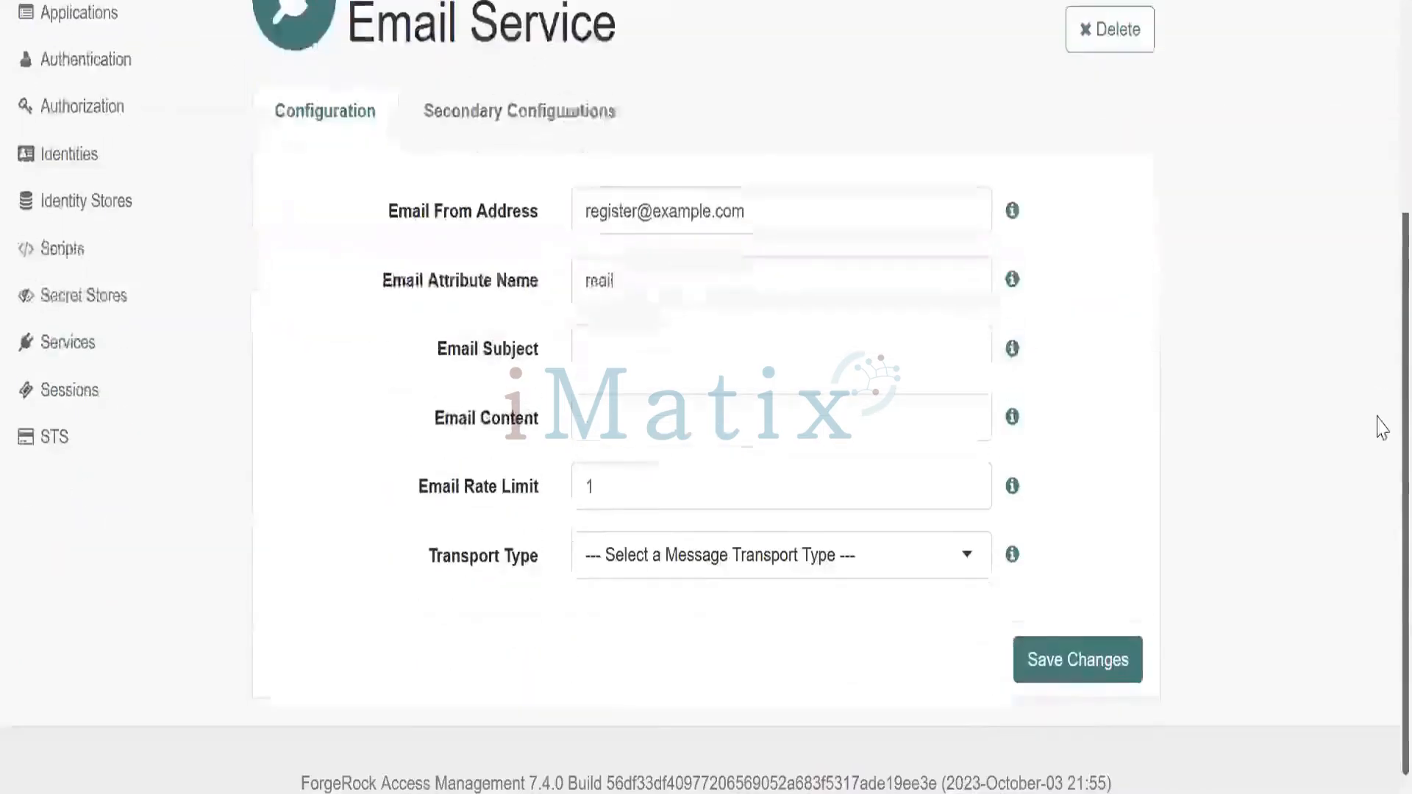
click(837, 563)
click(781, 647)
click(1036, 655)
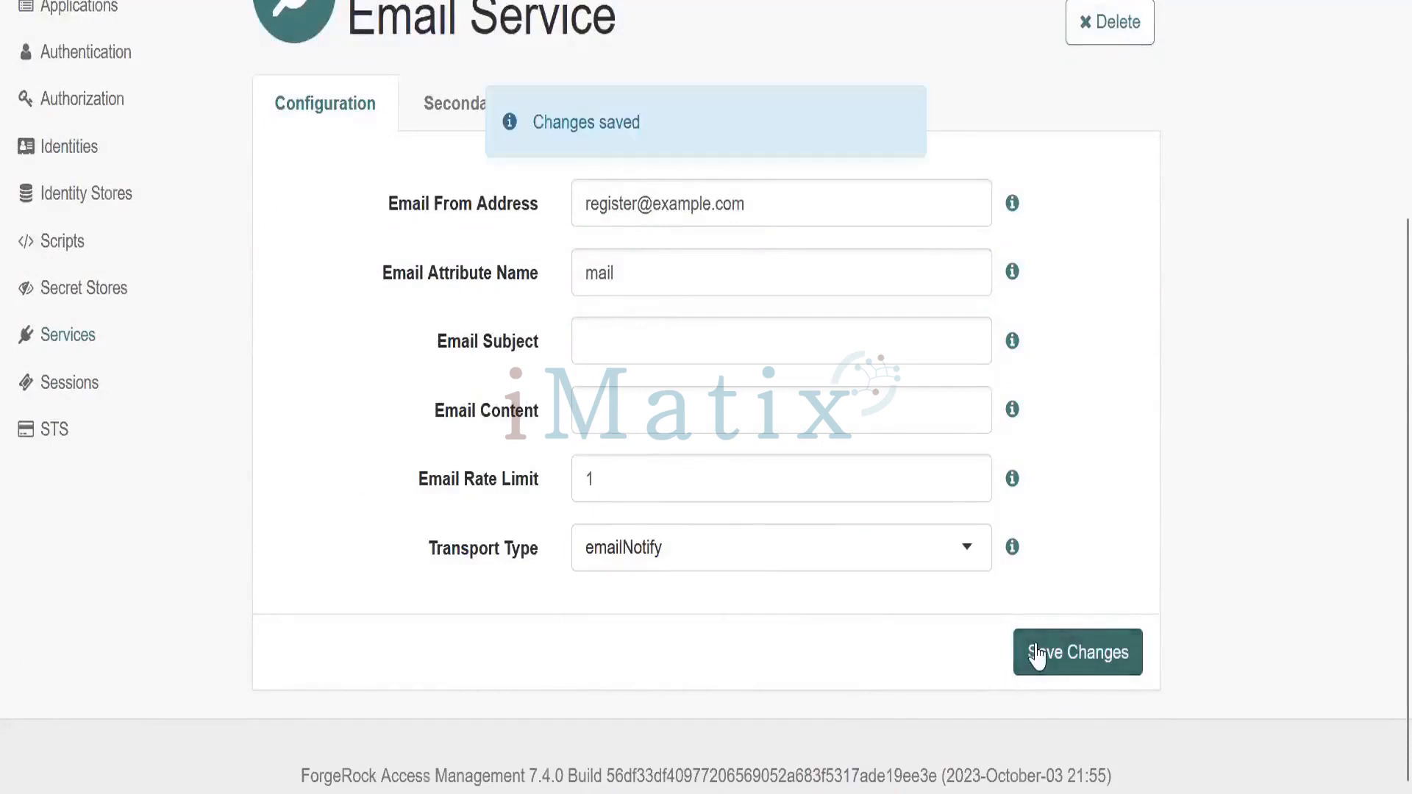
Open the Email Service from Services and inspect its emailNotify SMTP transport
click(83, 388)
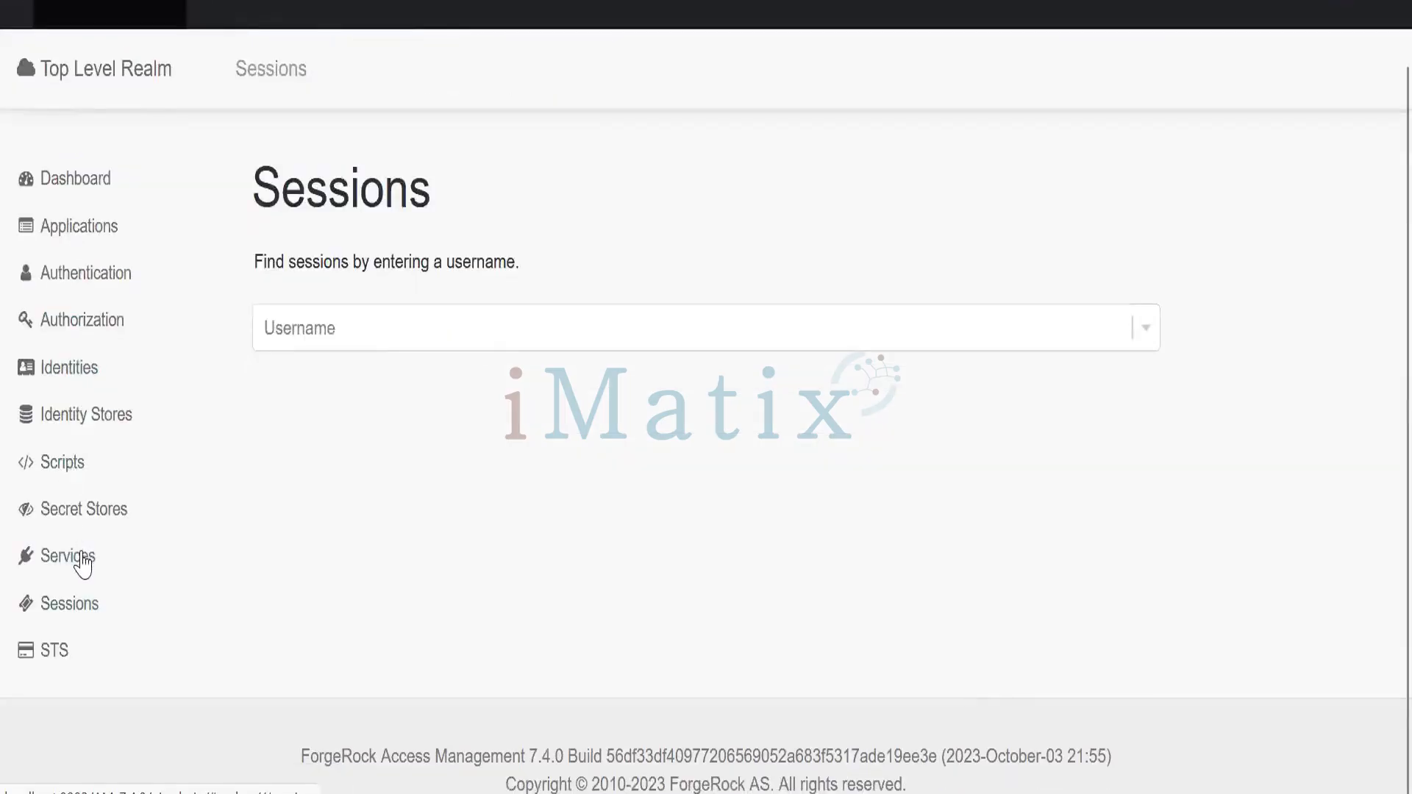
click(81, 558)
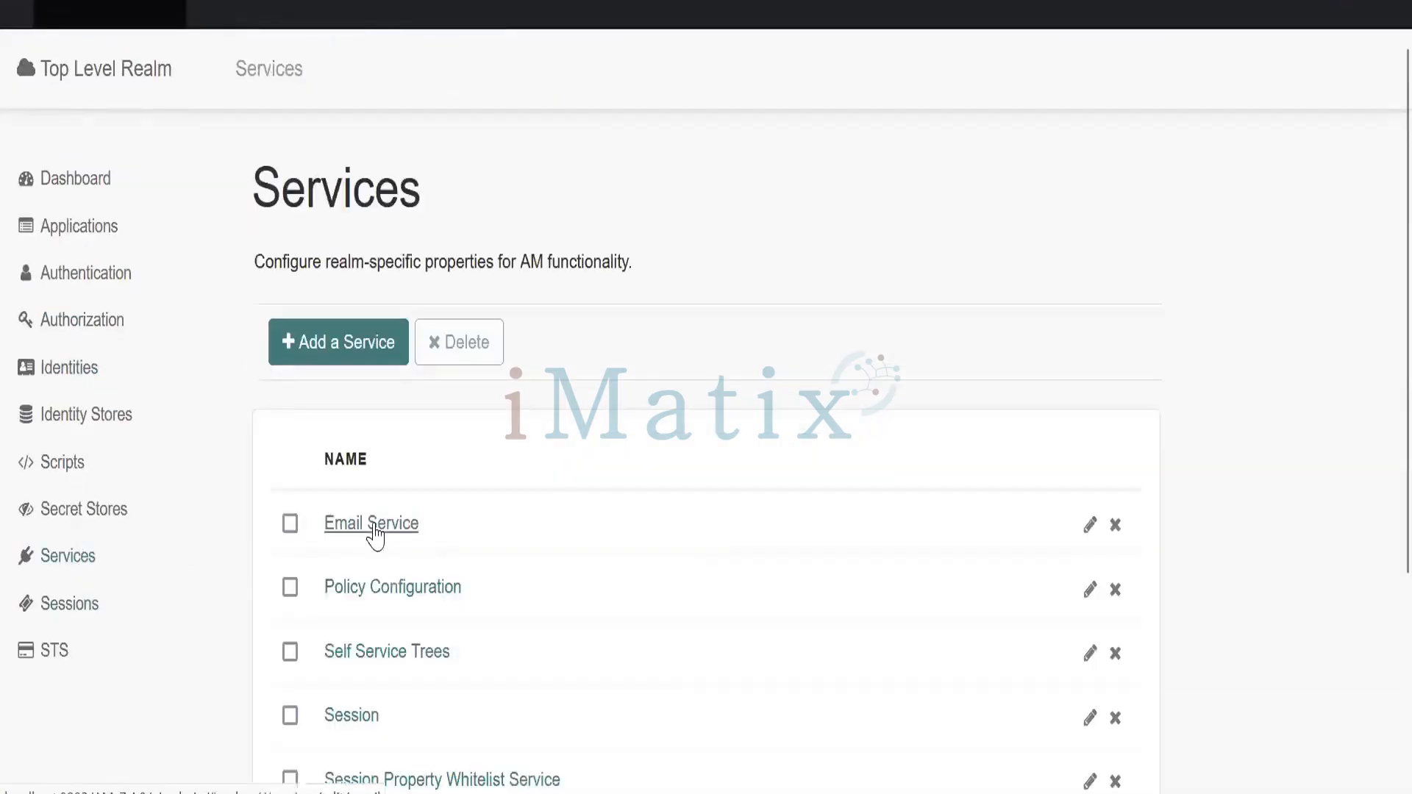
click(374, 525)
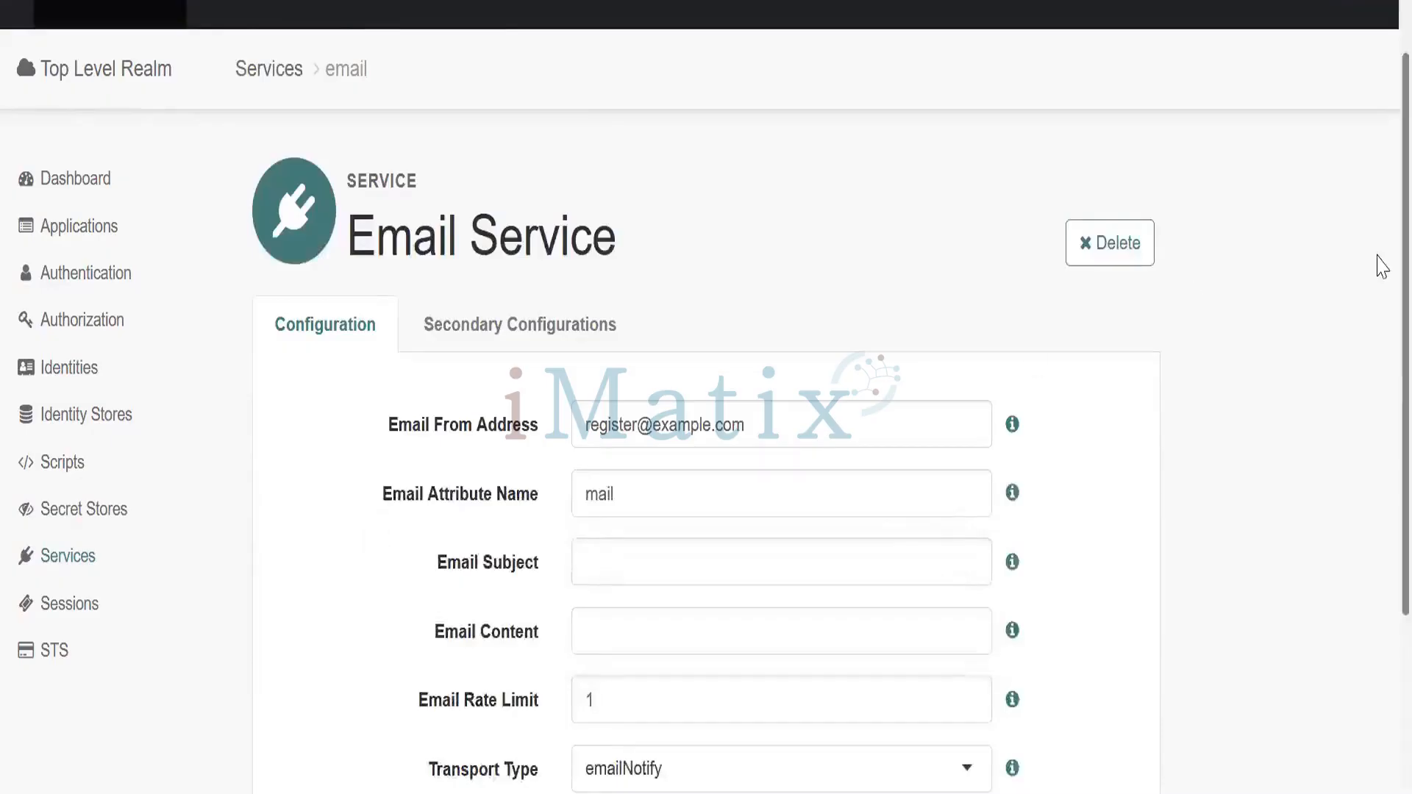
scroll(1382, 266, down, 3)
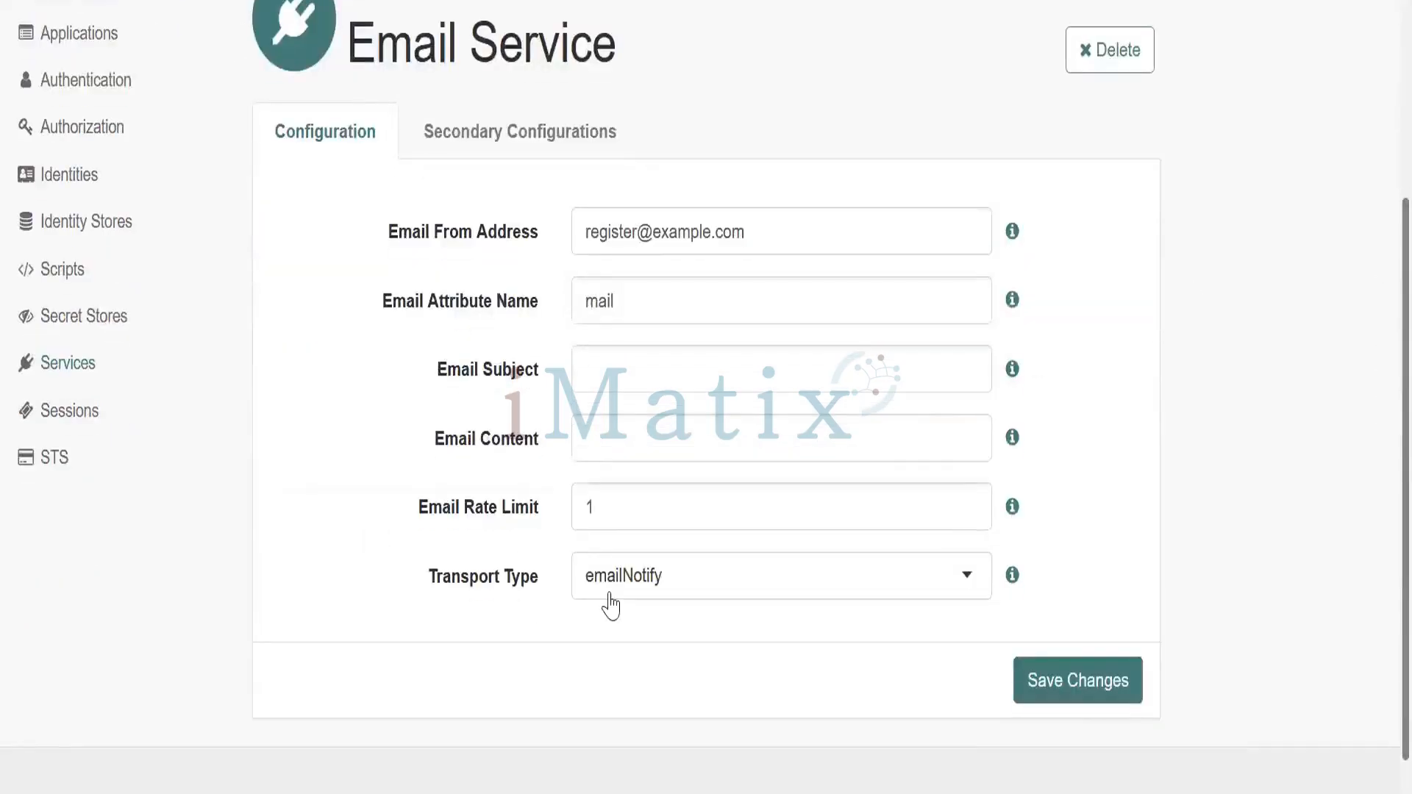
click(466, 147)
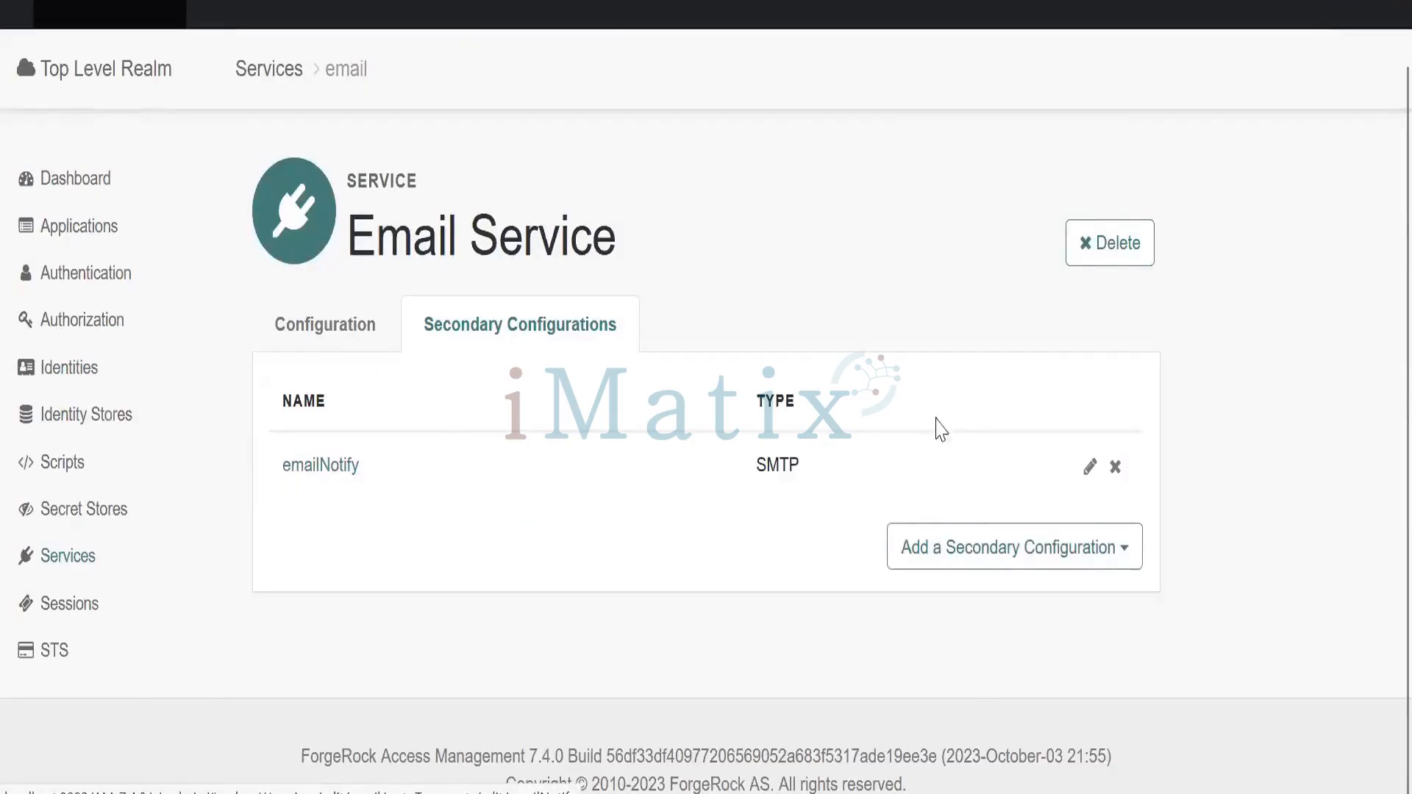
click(1089, 467)
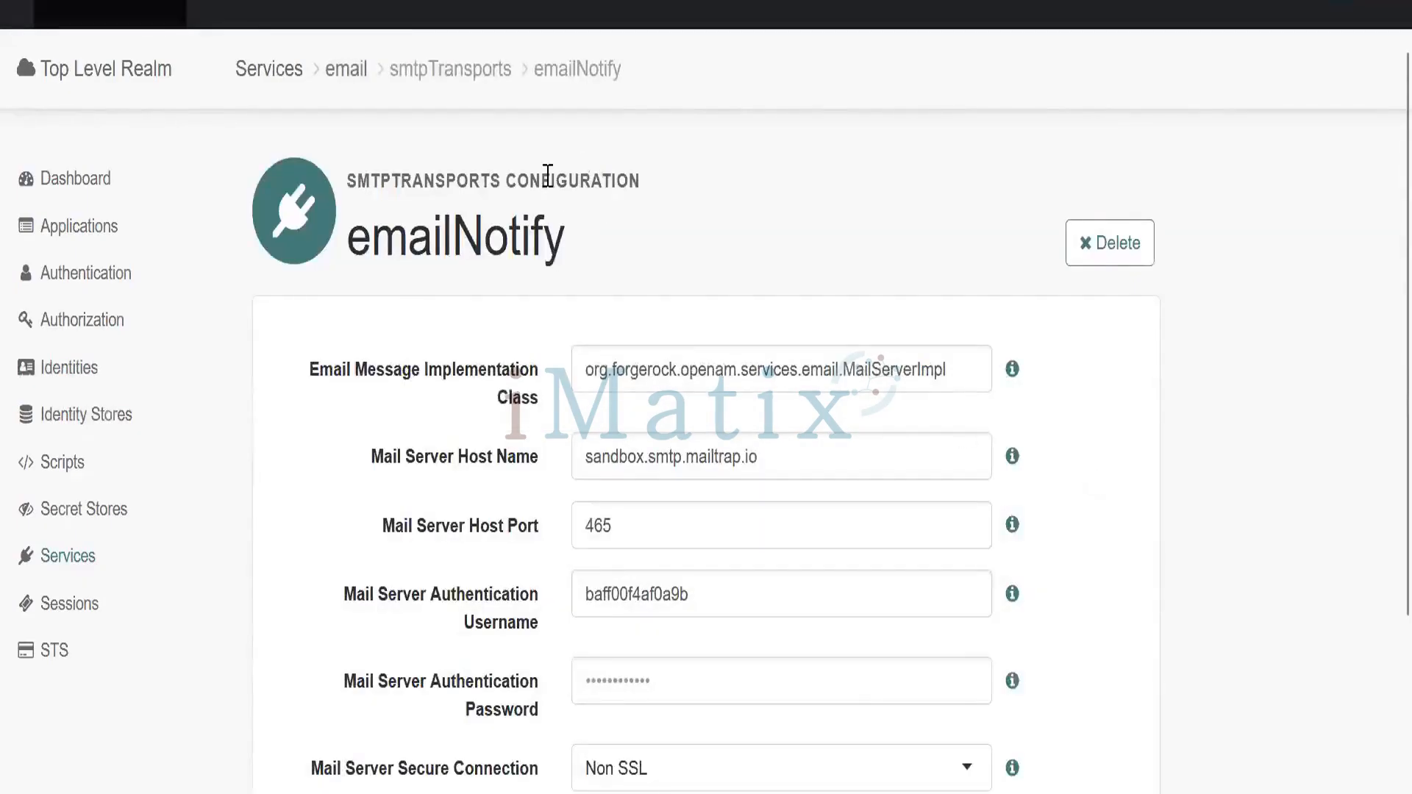
Return through the Email Service to the realm's Services list
click(341, 86)
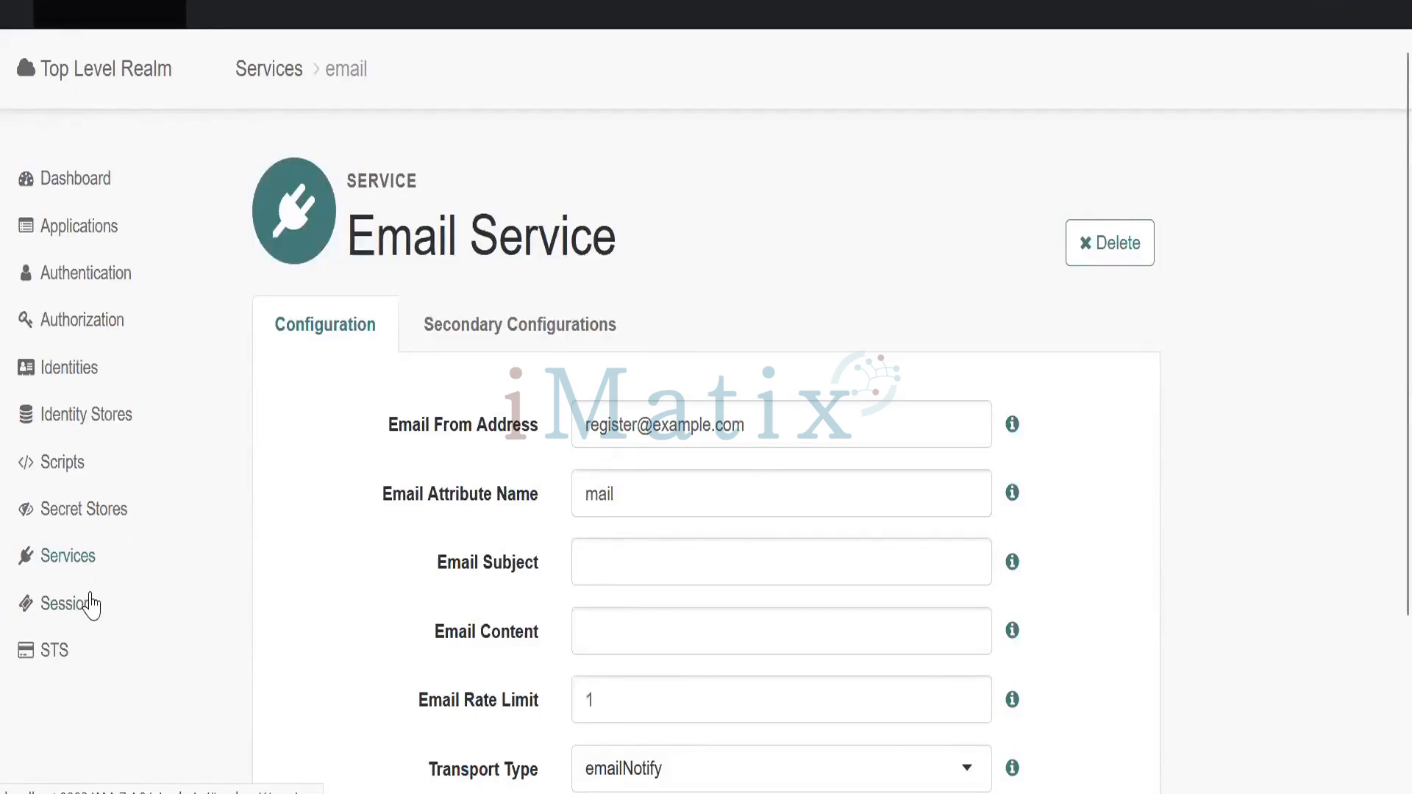
click(68, 560)
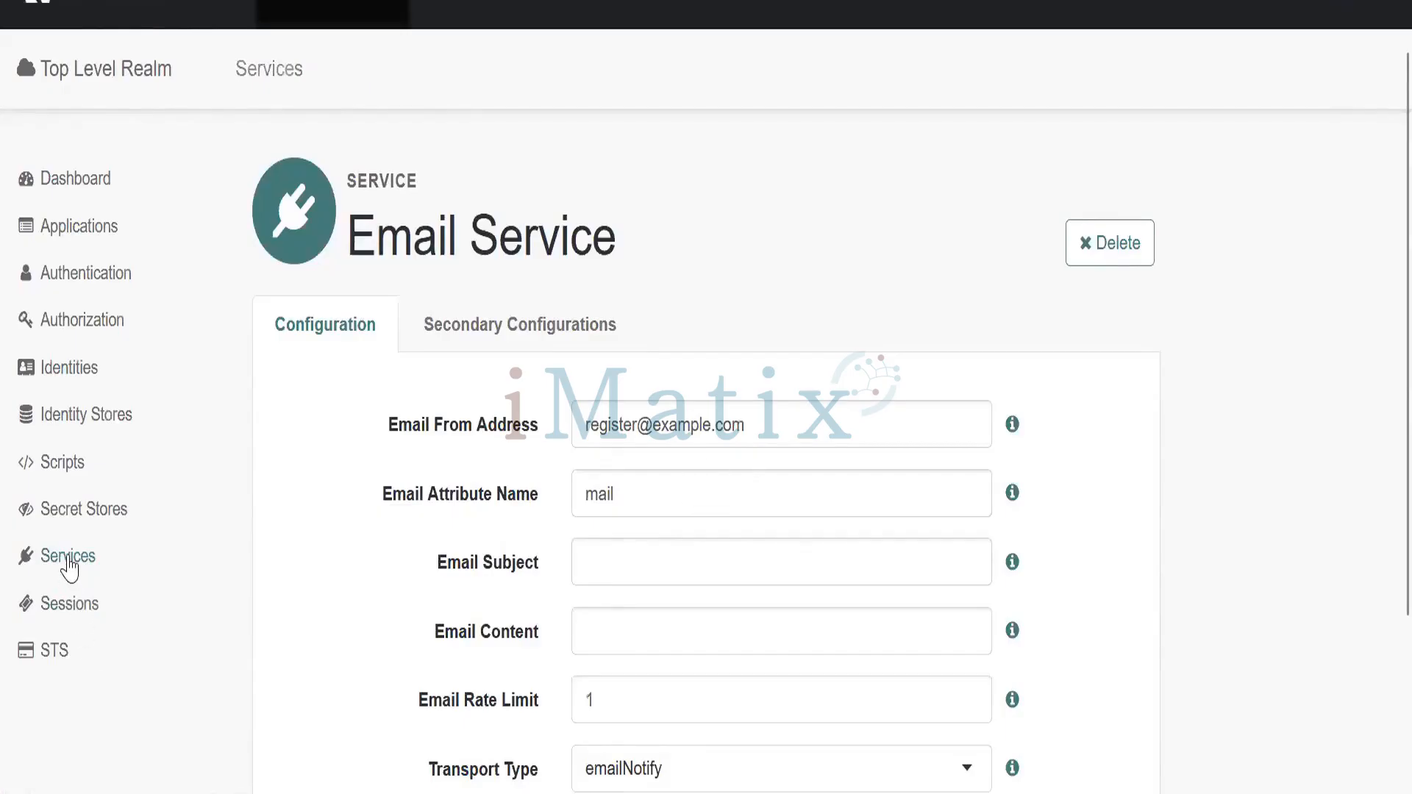
scroll(1381, 253, down, 4)
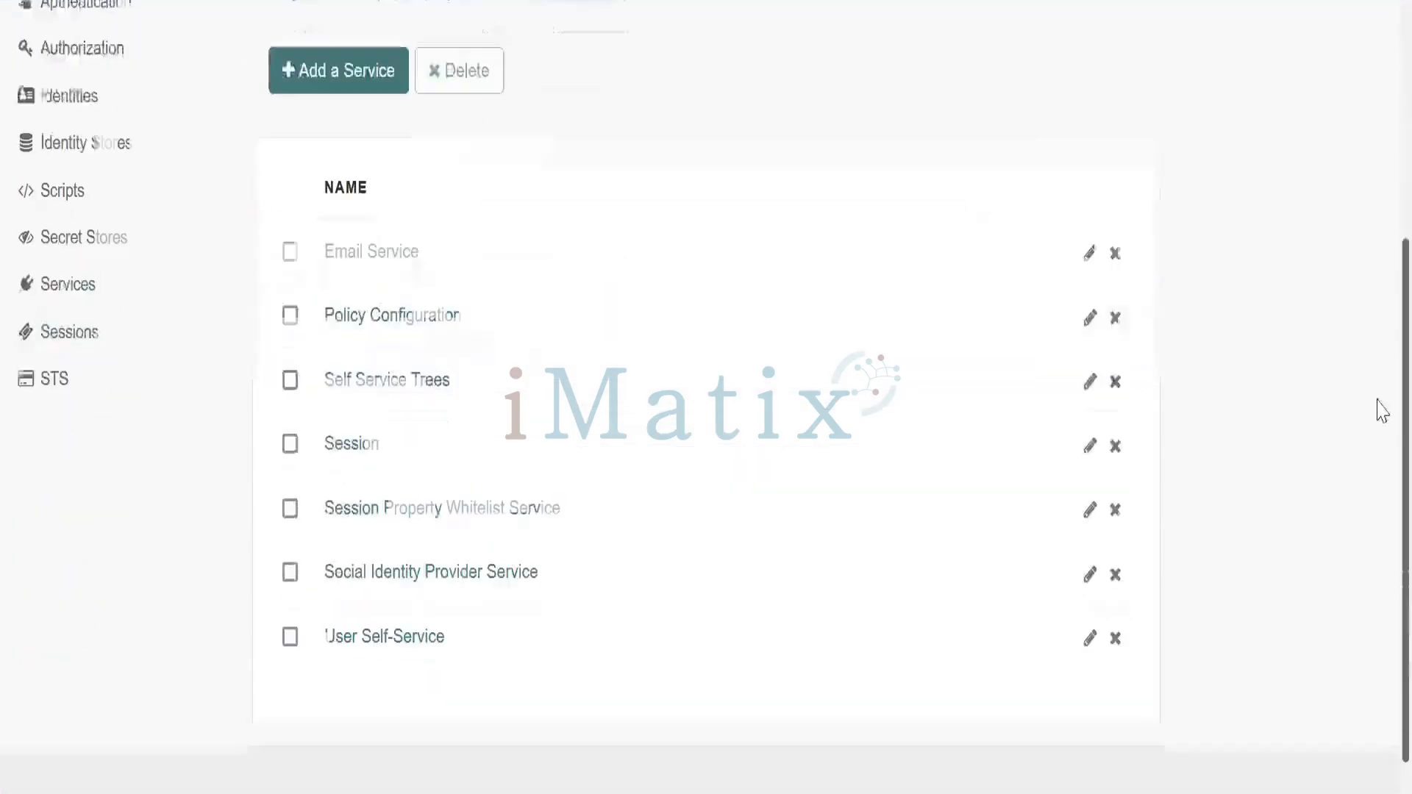
Turn on Email Verification in User Self-Service's User Registration settings, save, and go to the sign-in window
click(416, 638)
click(555, 334)
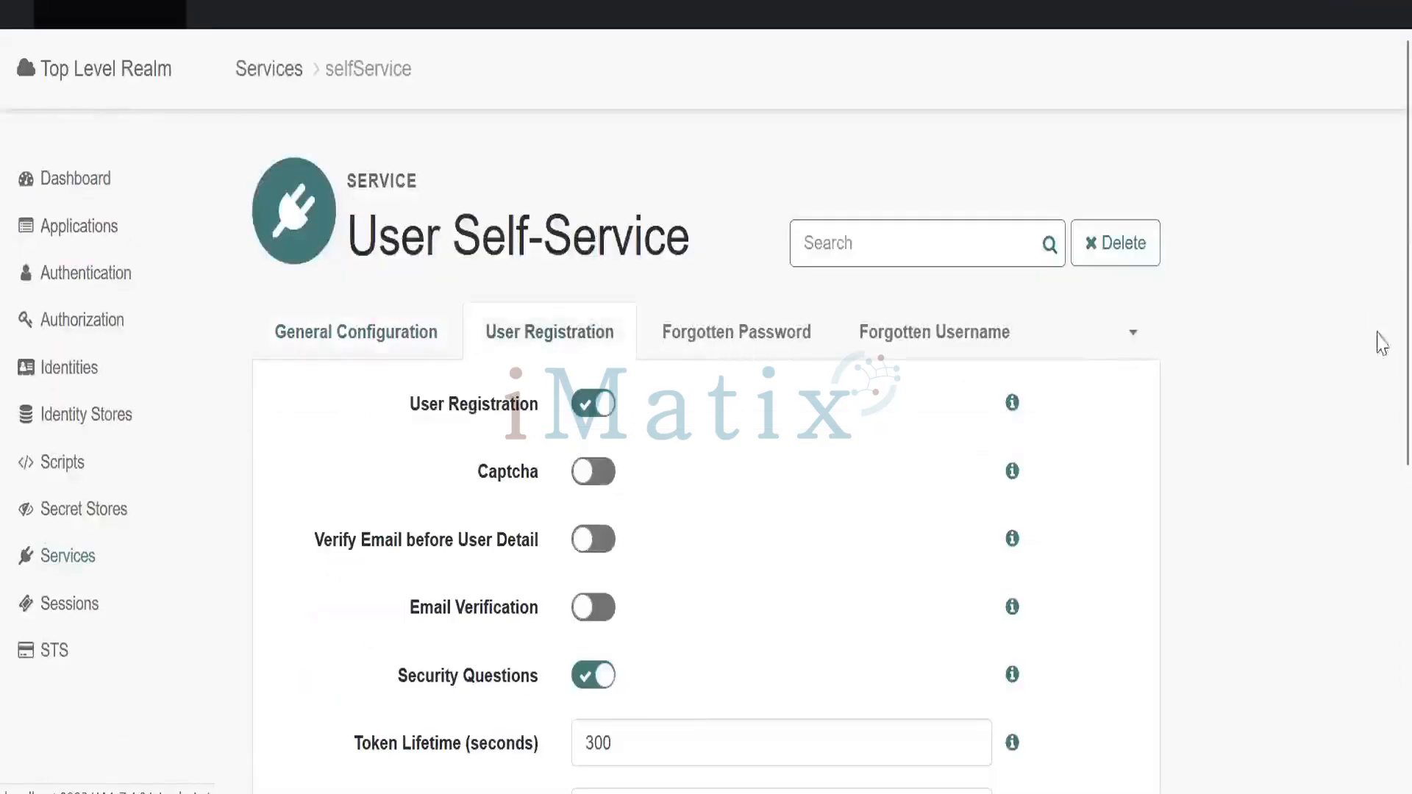
scroll(1377, 346, down, 5)
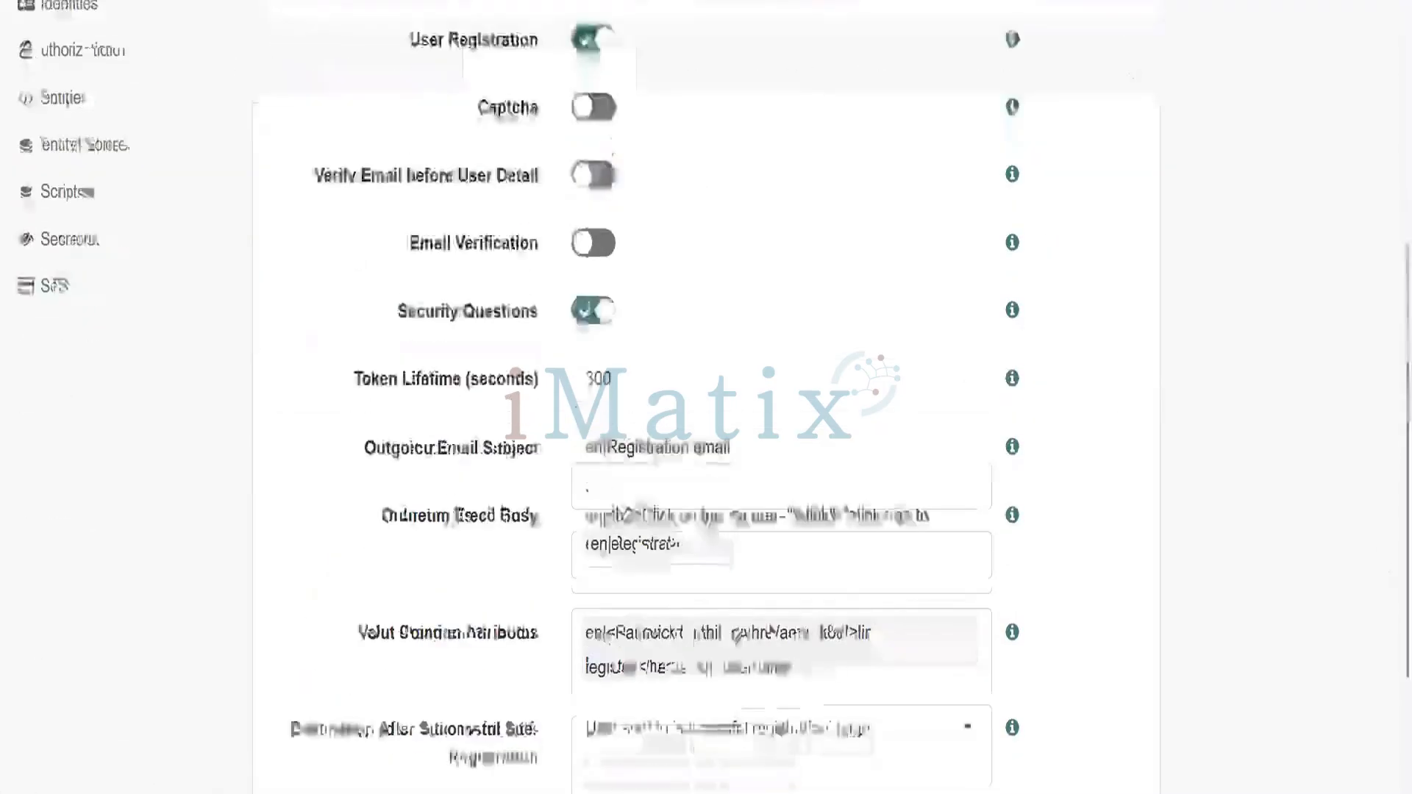
click(605, 255)
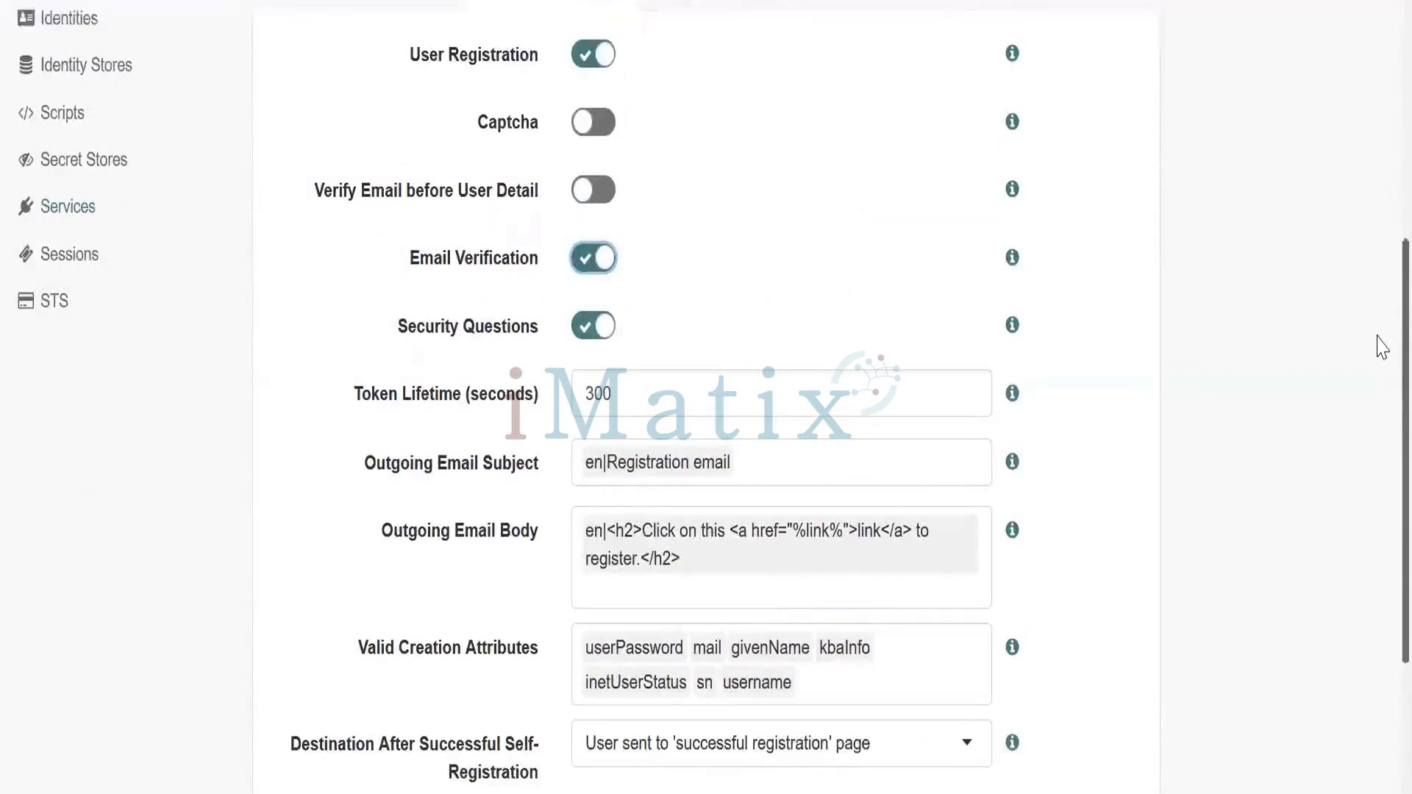
scroll(1378, 346, down, 3)
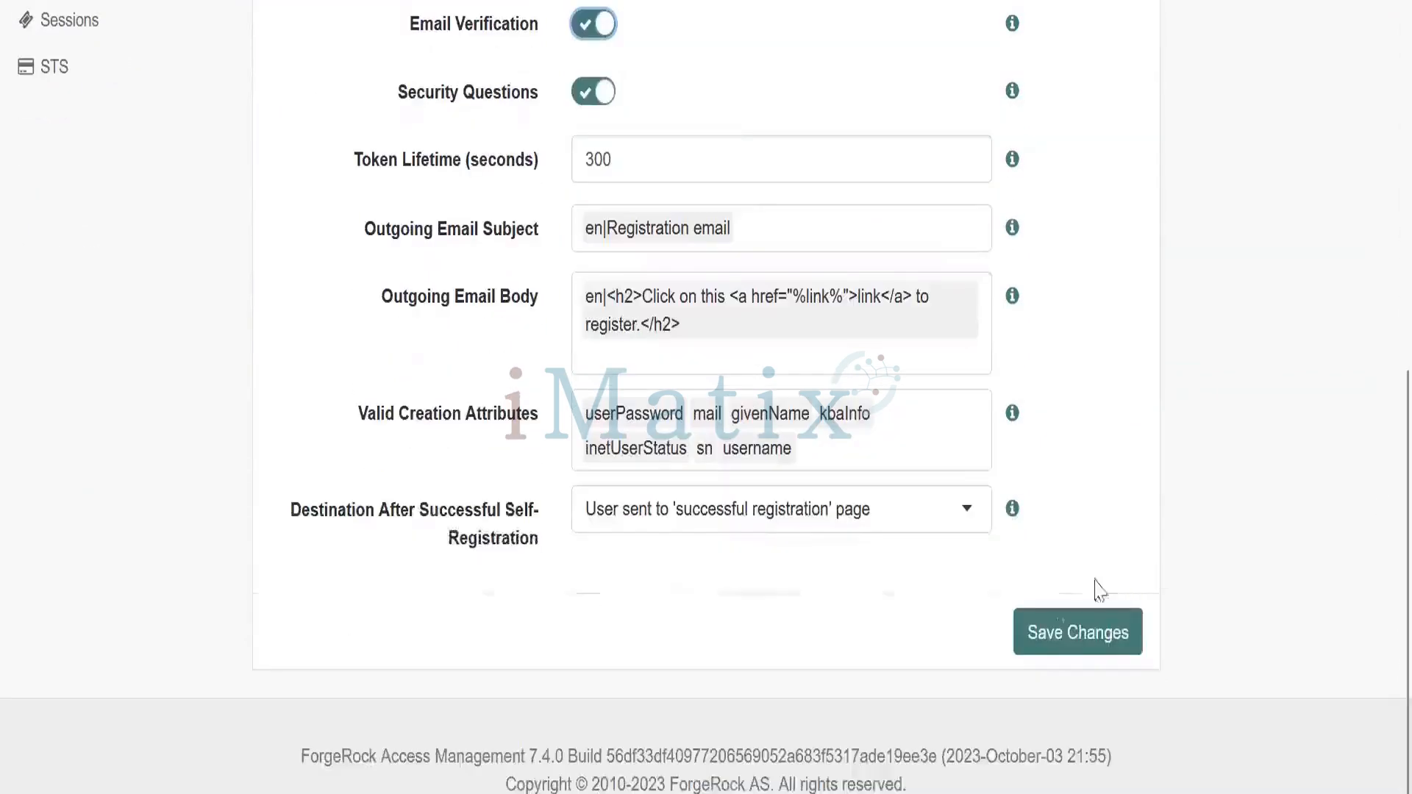
click(1055, 637)
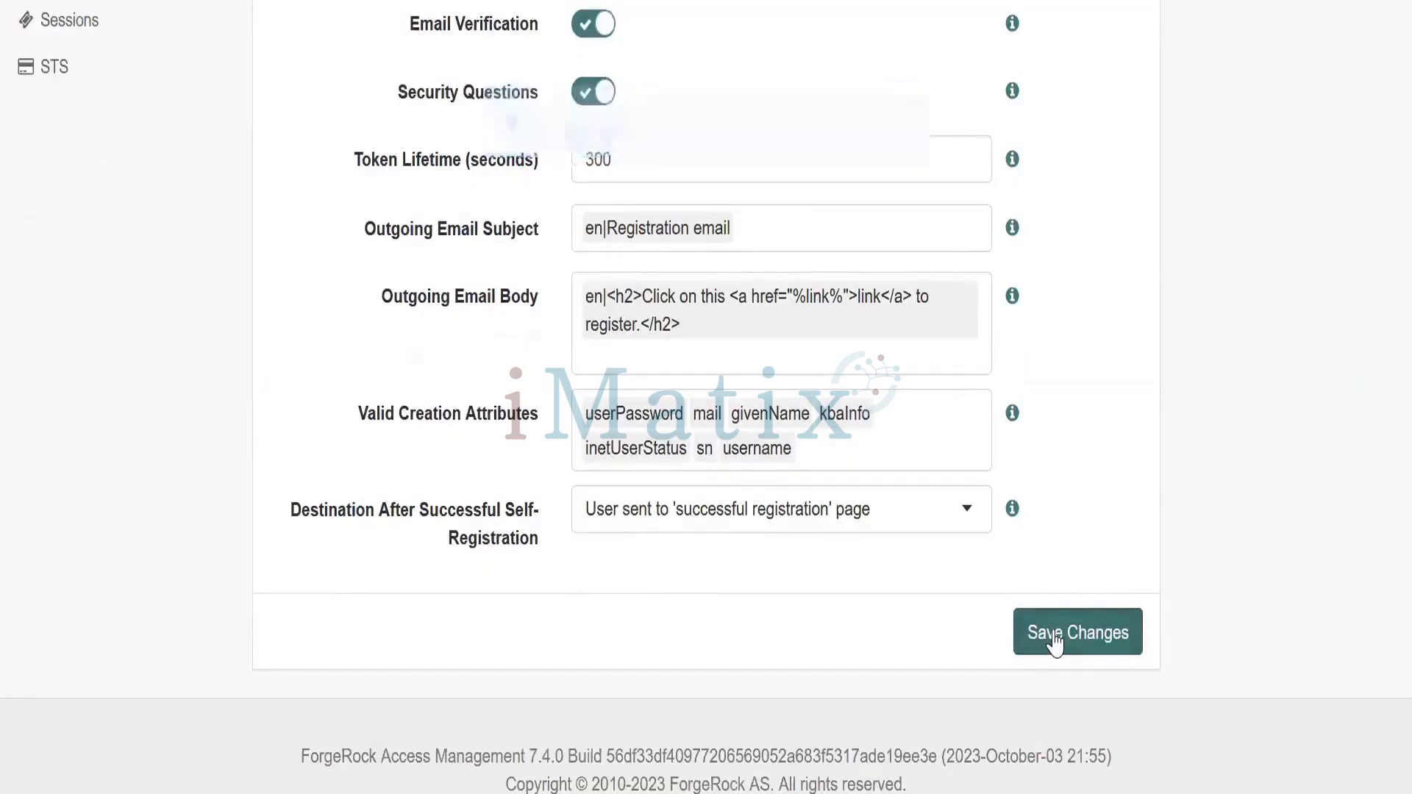
mouse_move(814, 793)
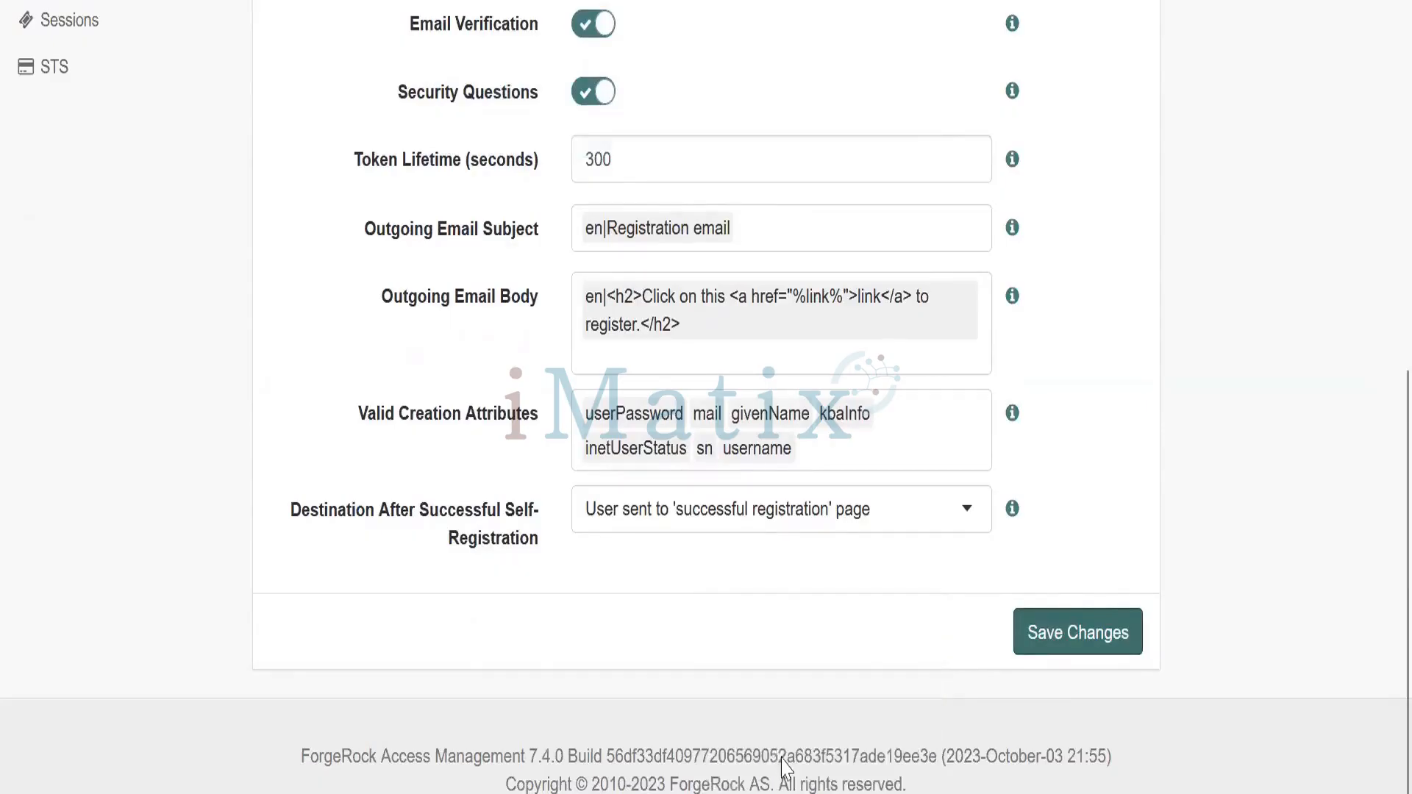
key(alt+Tab)
key(alt+Tab)
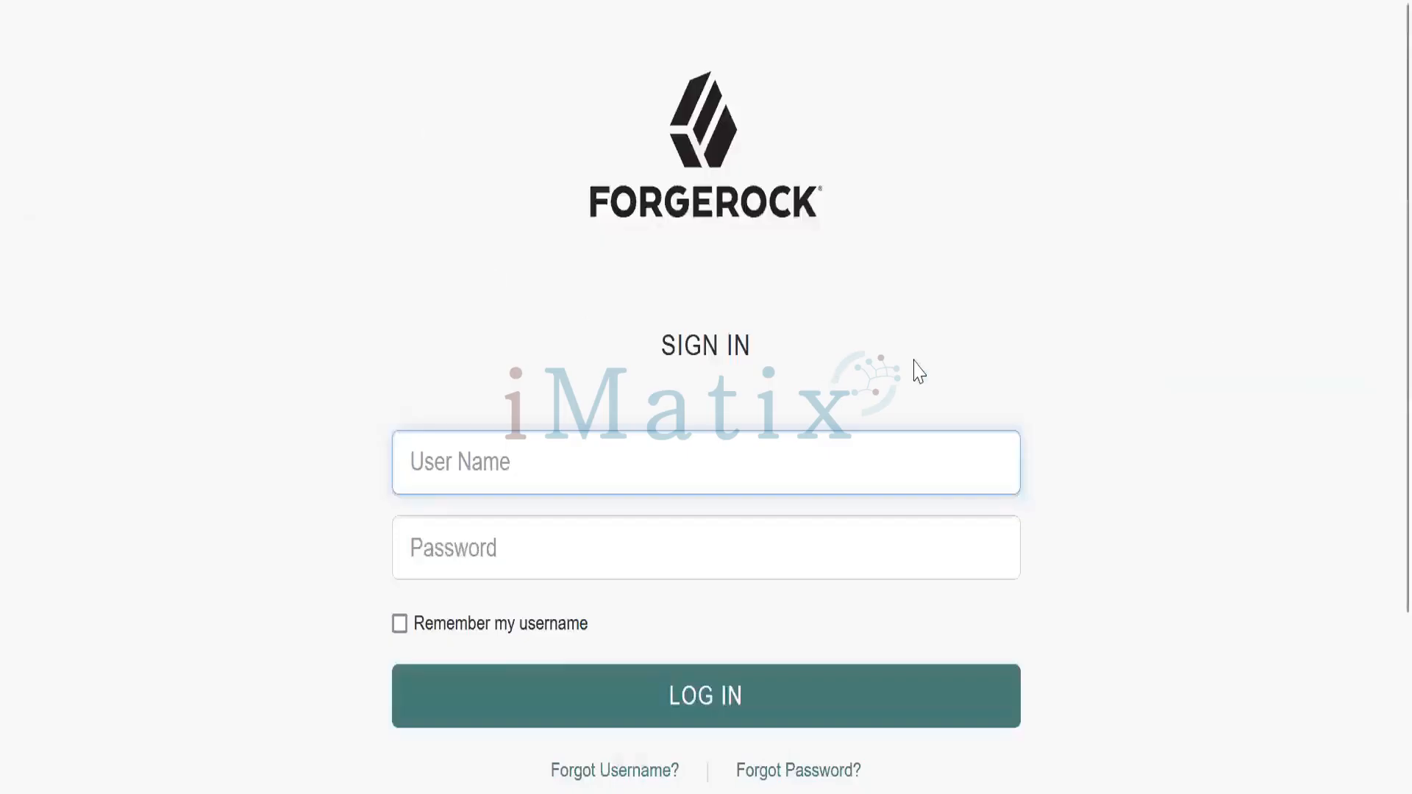
scroll(1381, 513, down, 3)
scroll(1382, 419, down, 3)
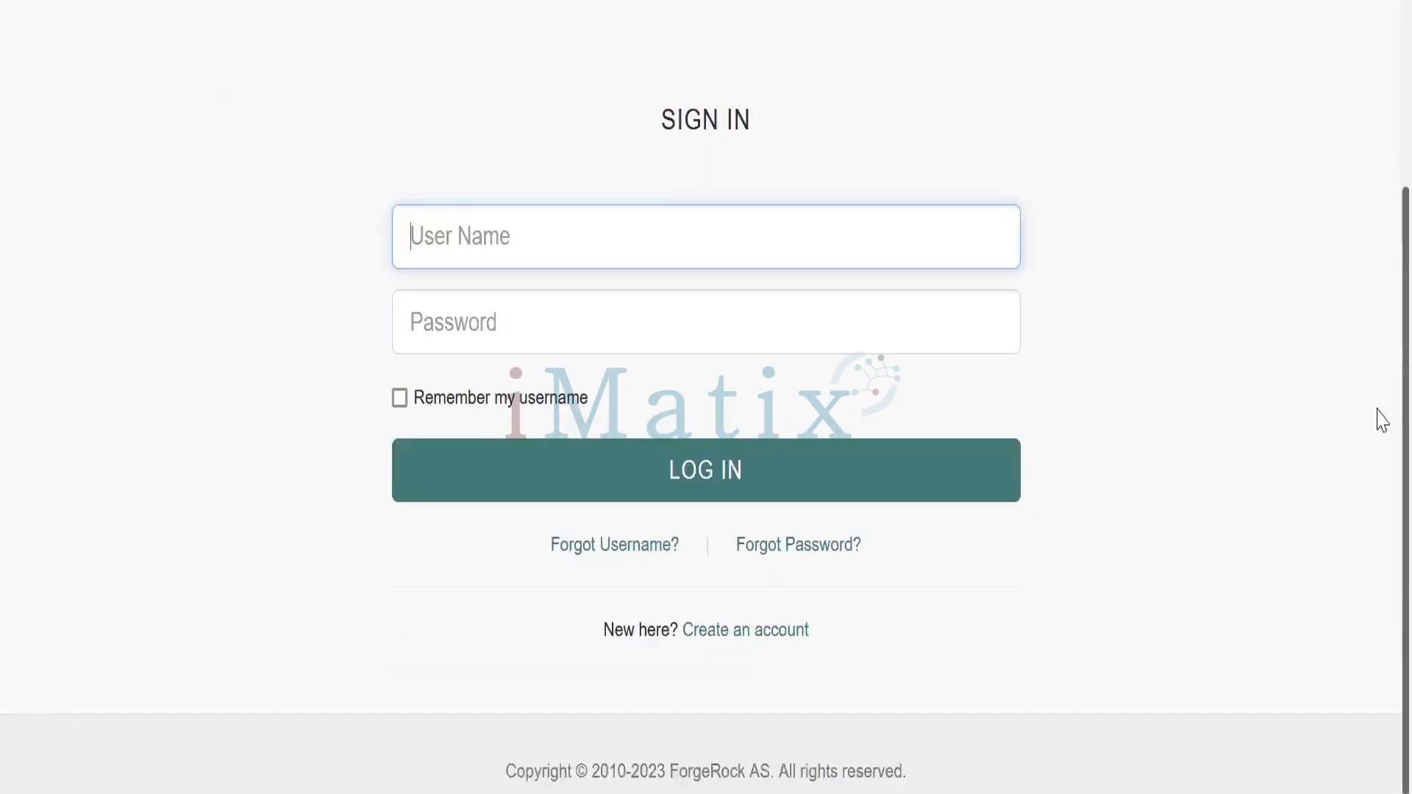
Open the registration form and fill in the new username, first name, last name and email address
click(728, 639)
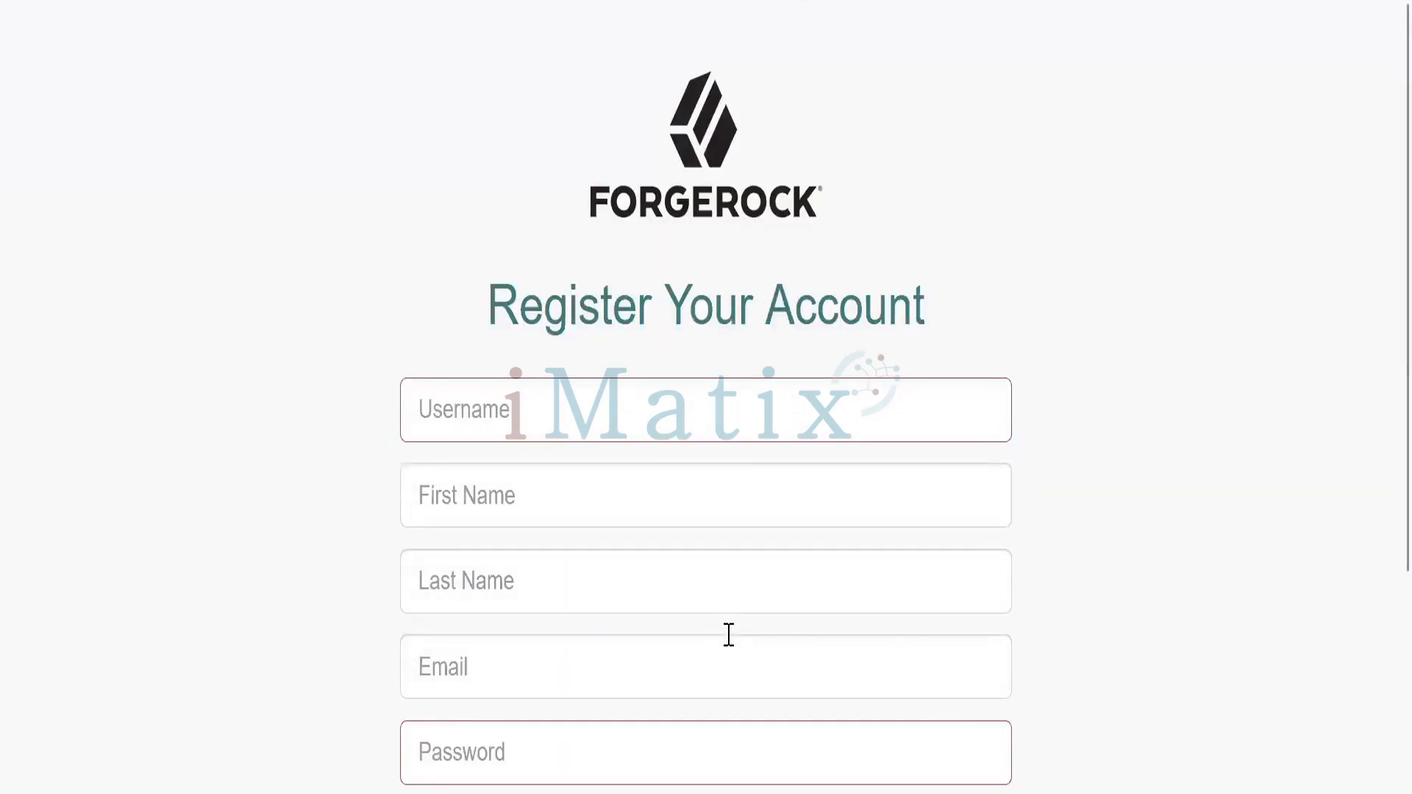
click(557, 419)
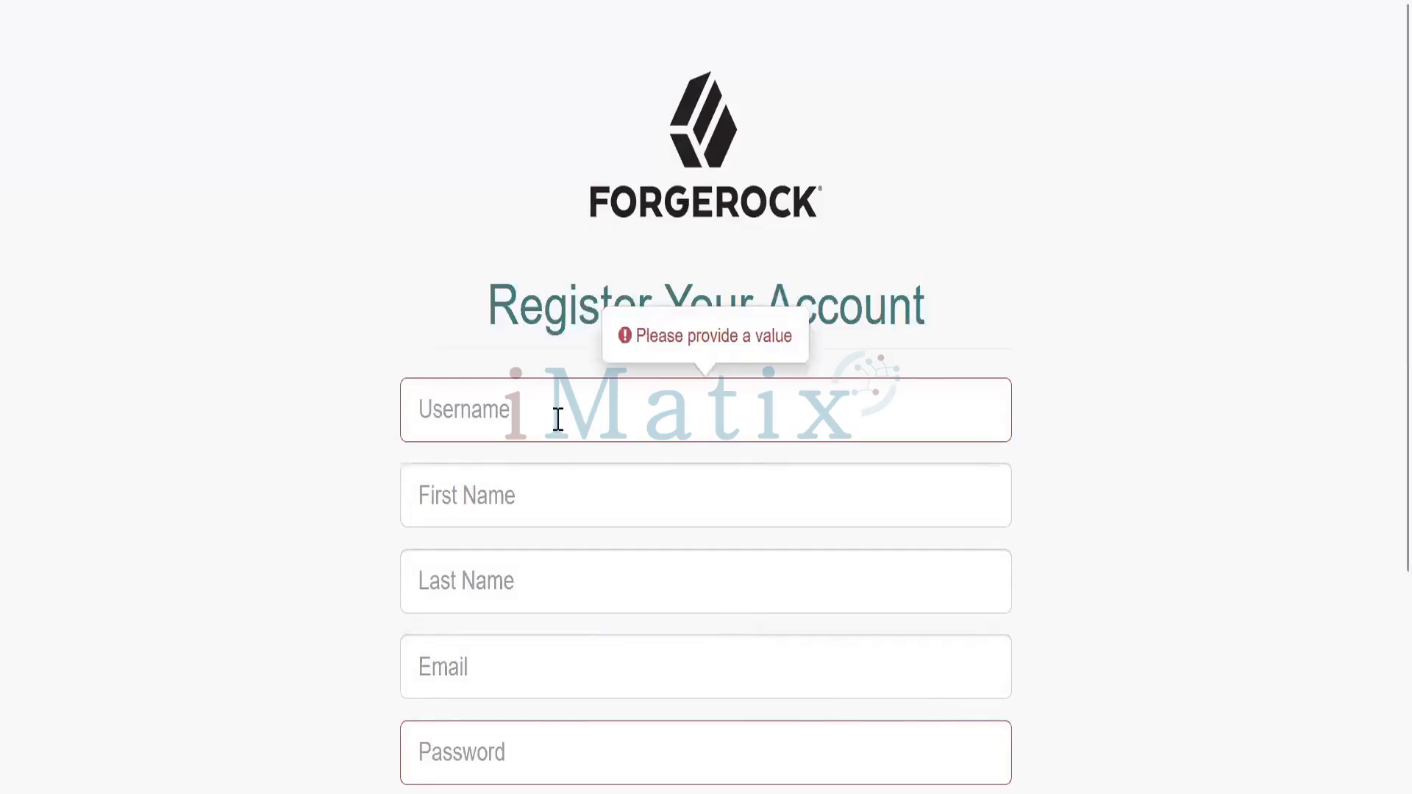
click(557, 419)
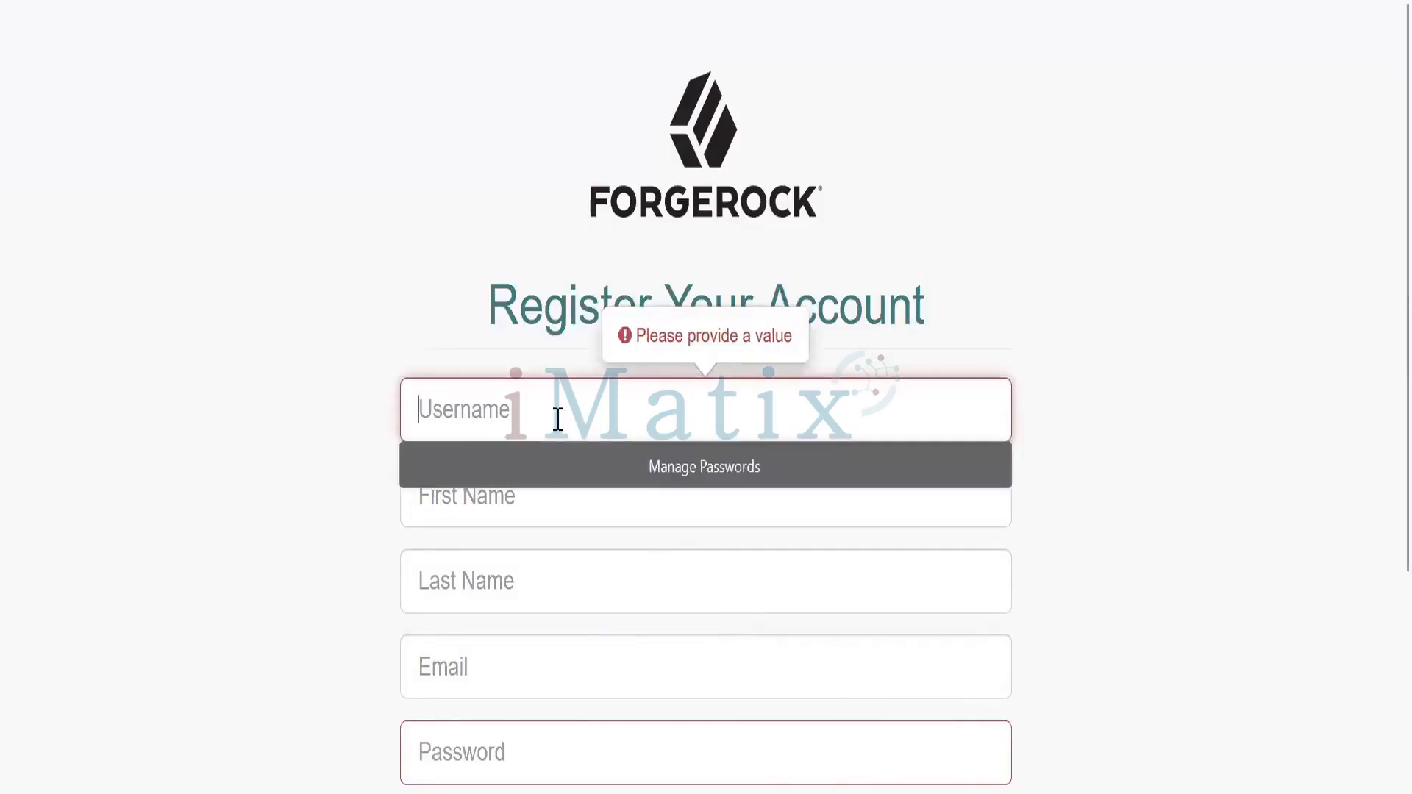
text(kholi)
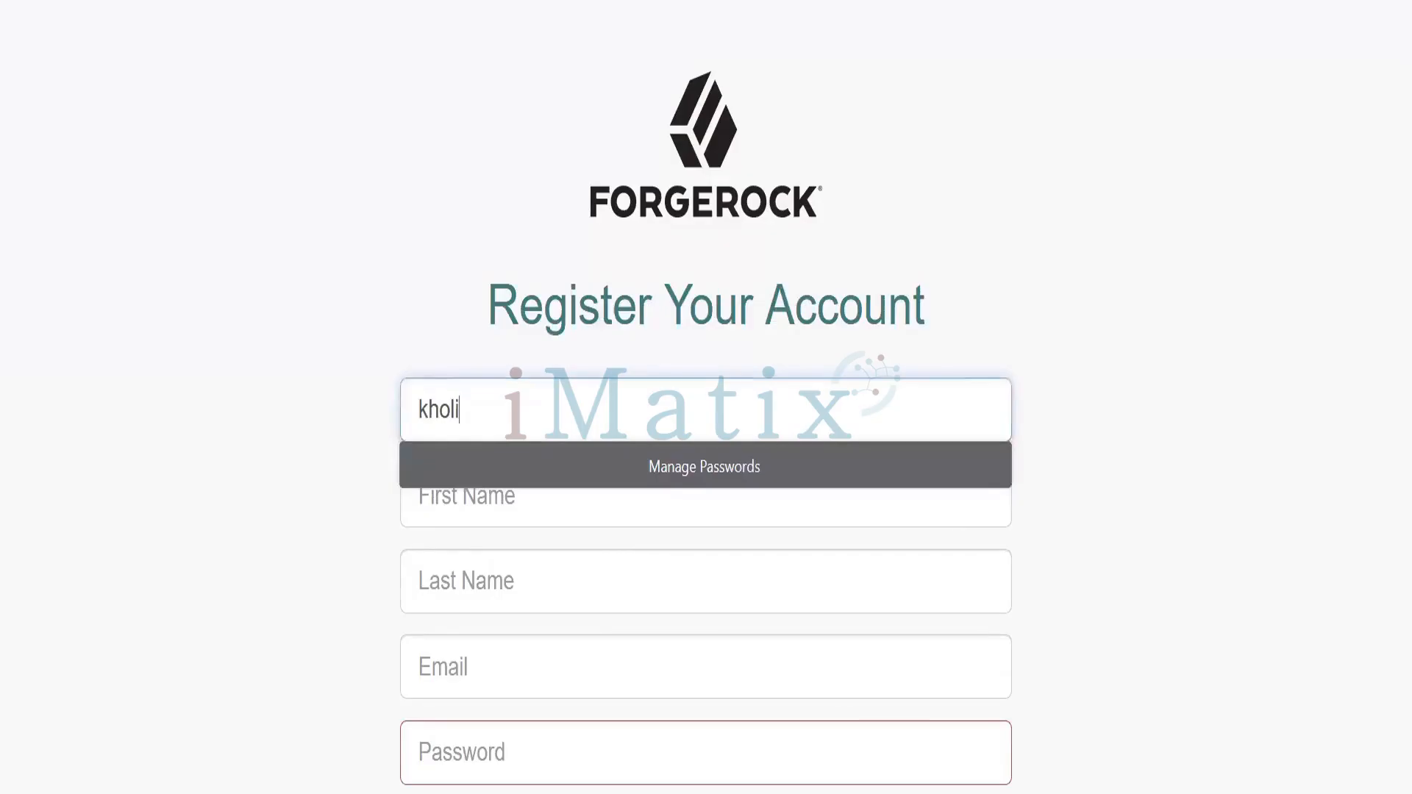
text(123)
key(Tab)
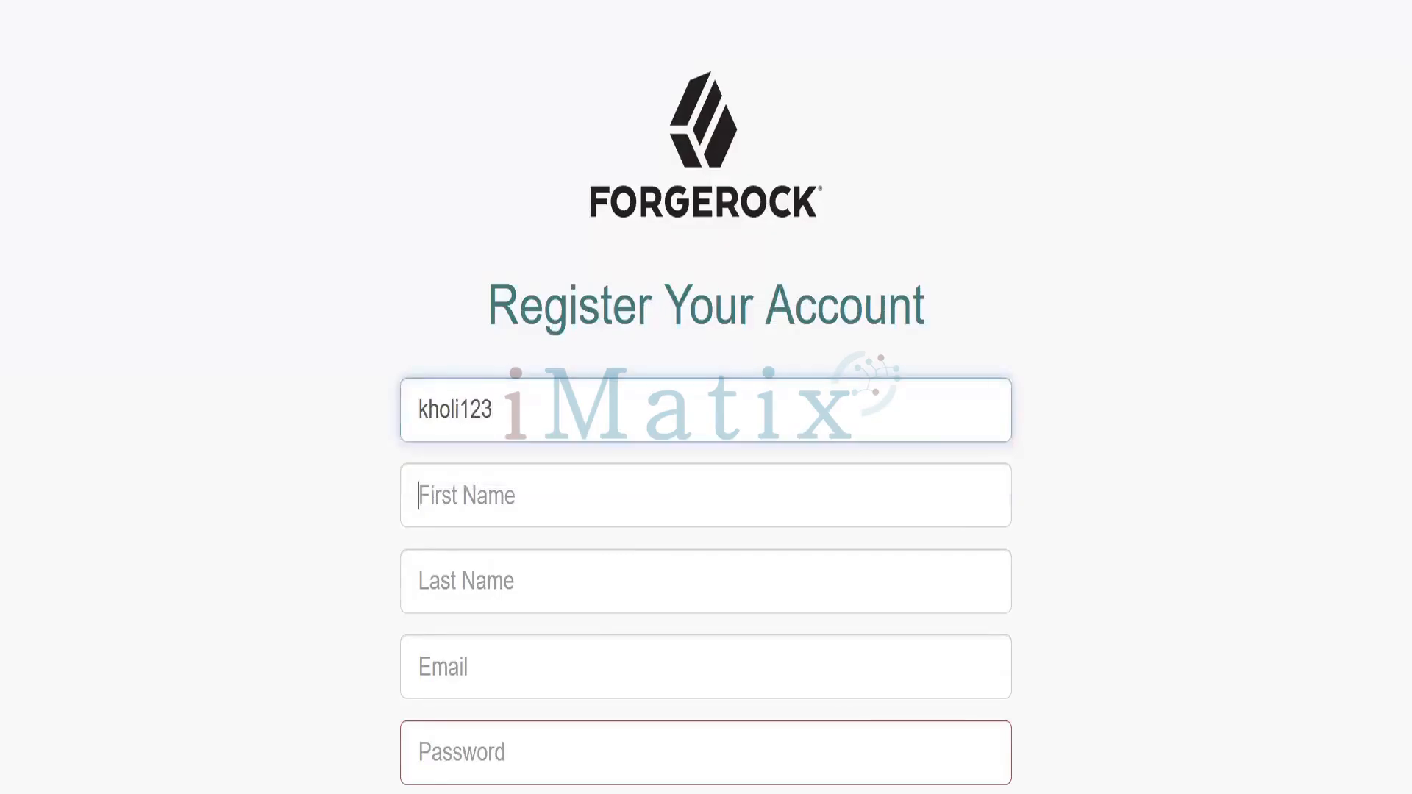
text(kholi)
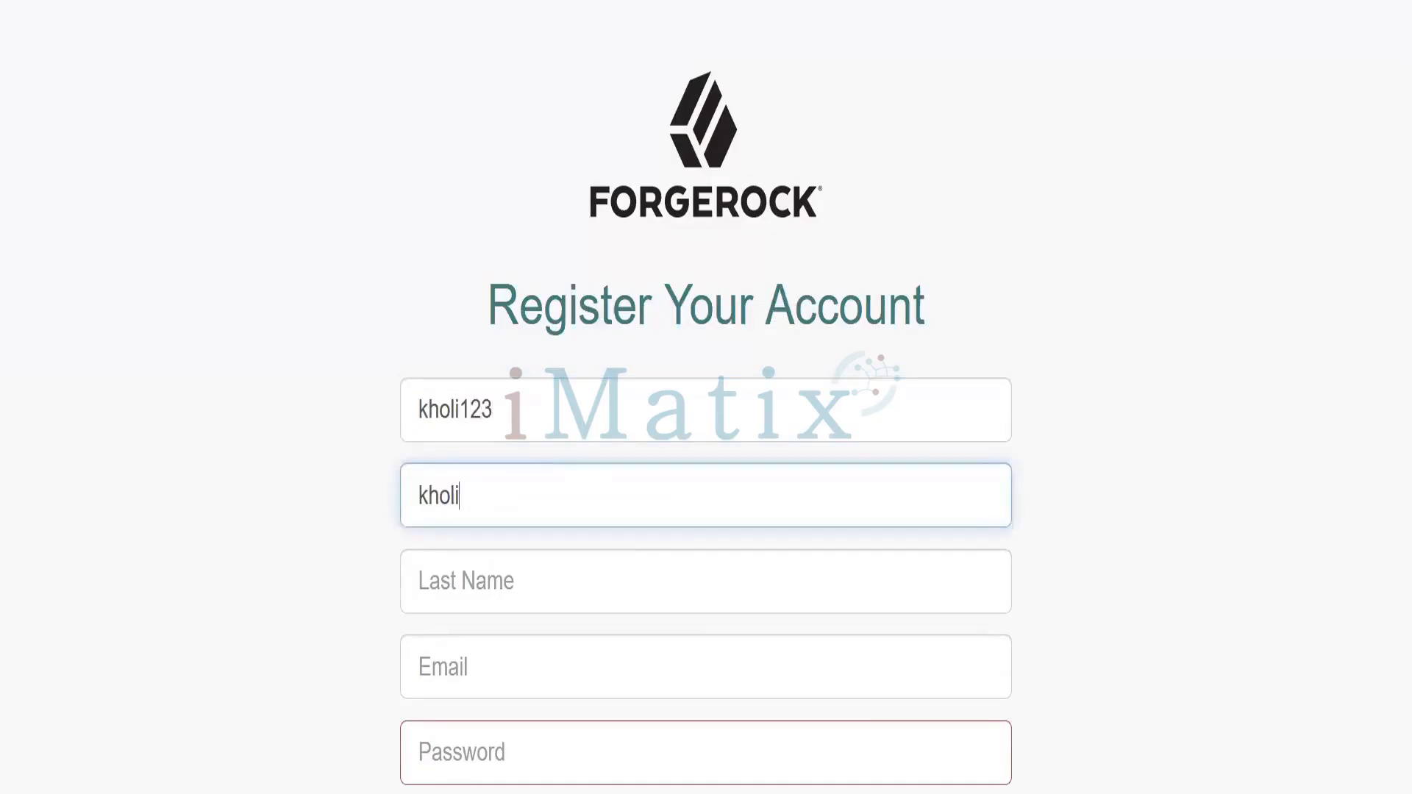
key(Tab)
text(123)
key(Tab)
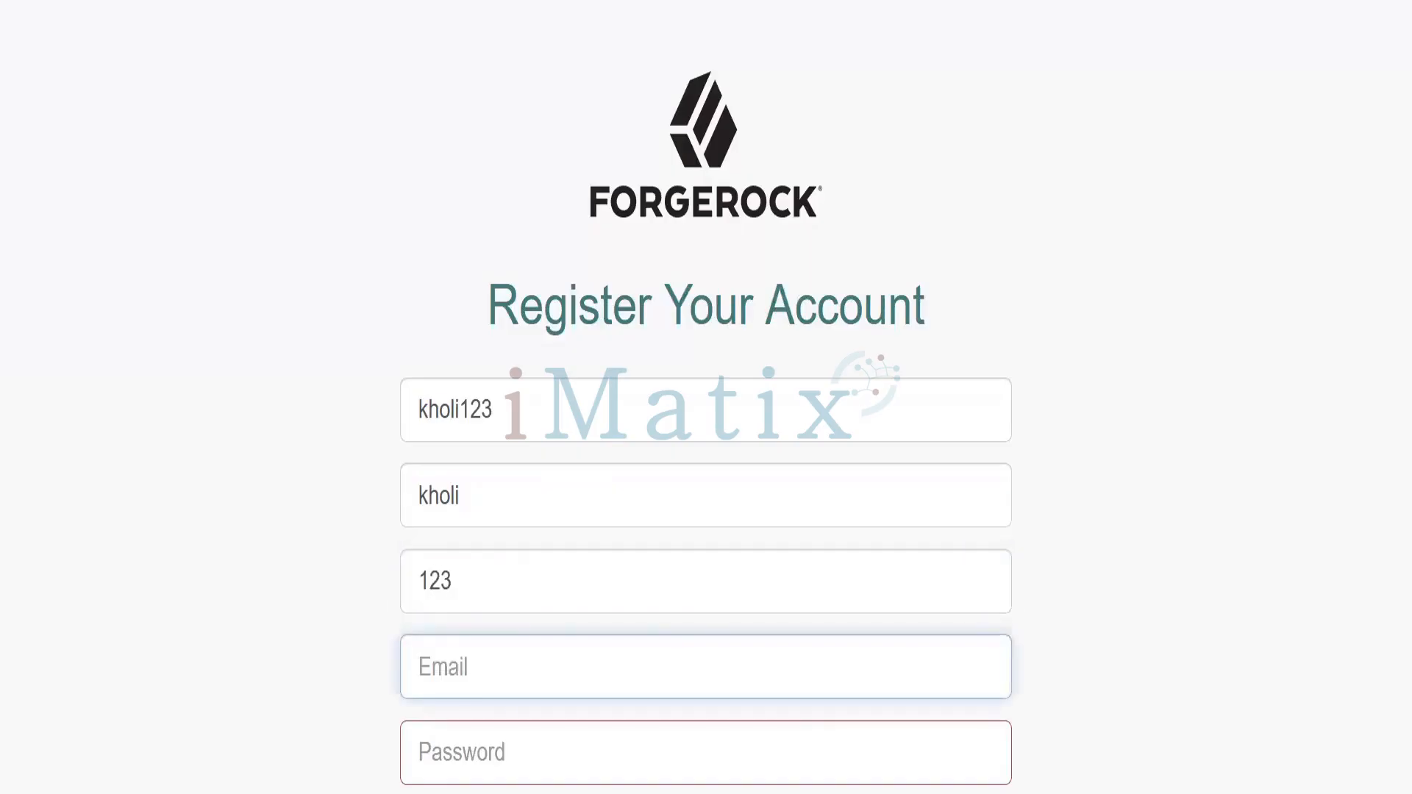
text(kholi)
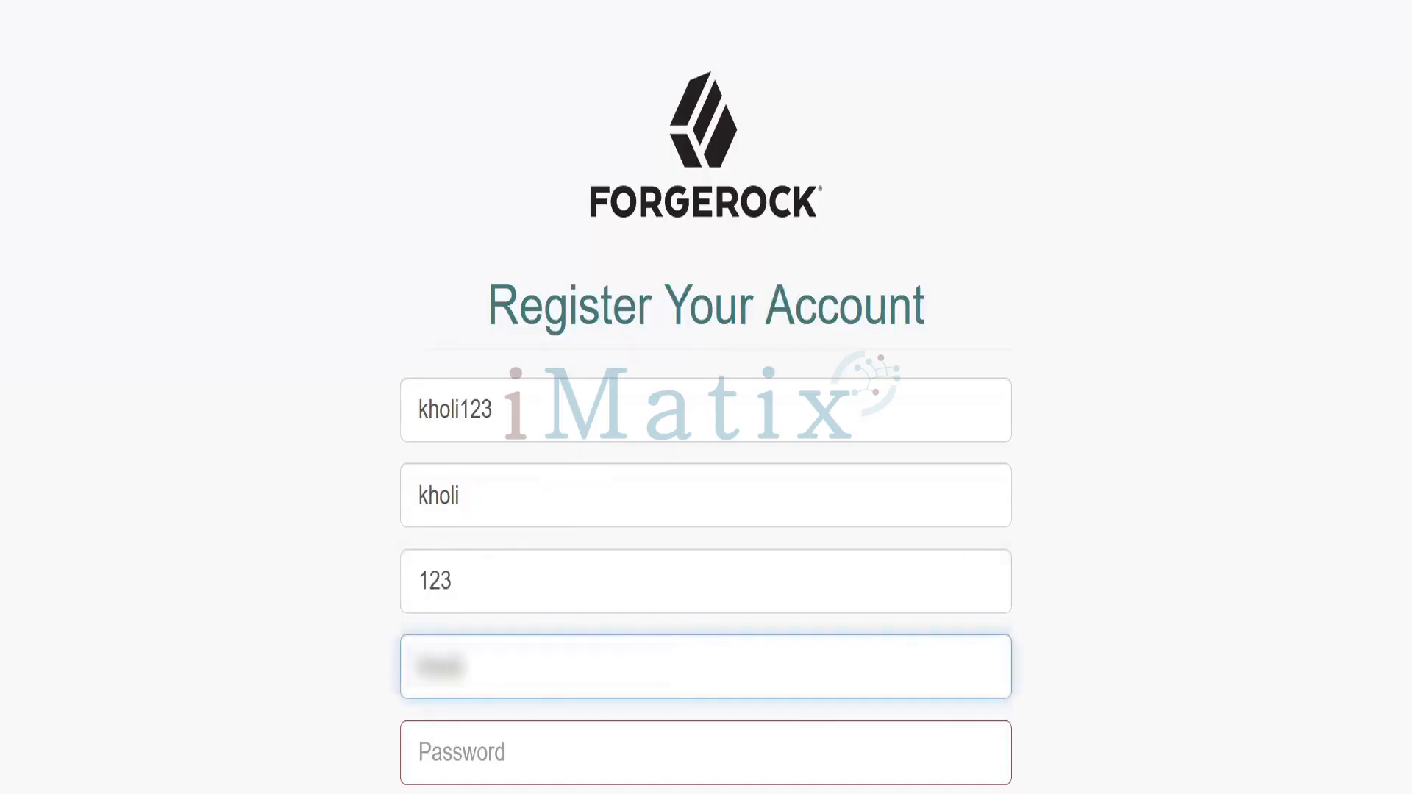
text(@examp)
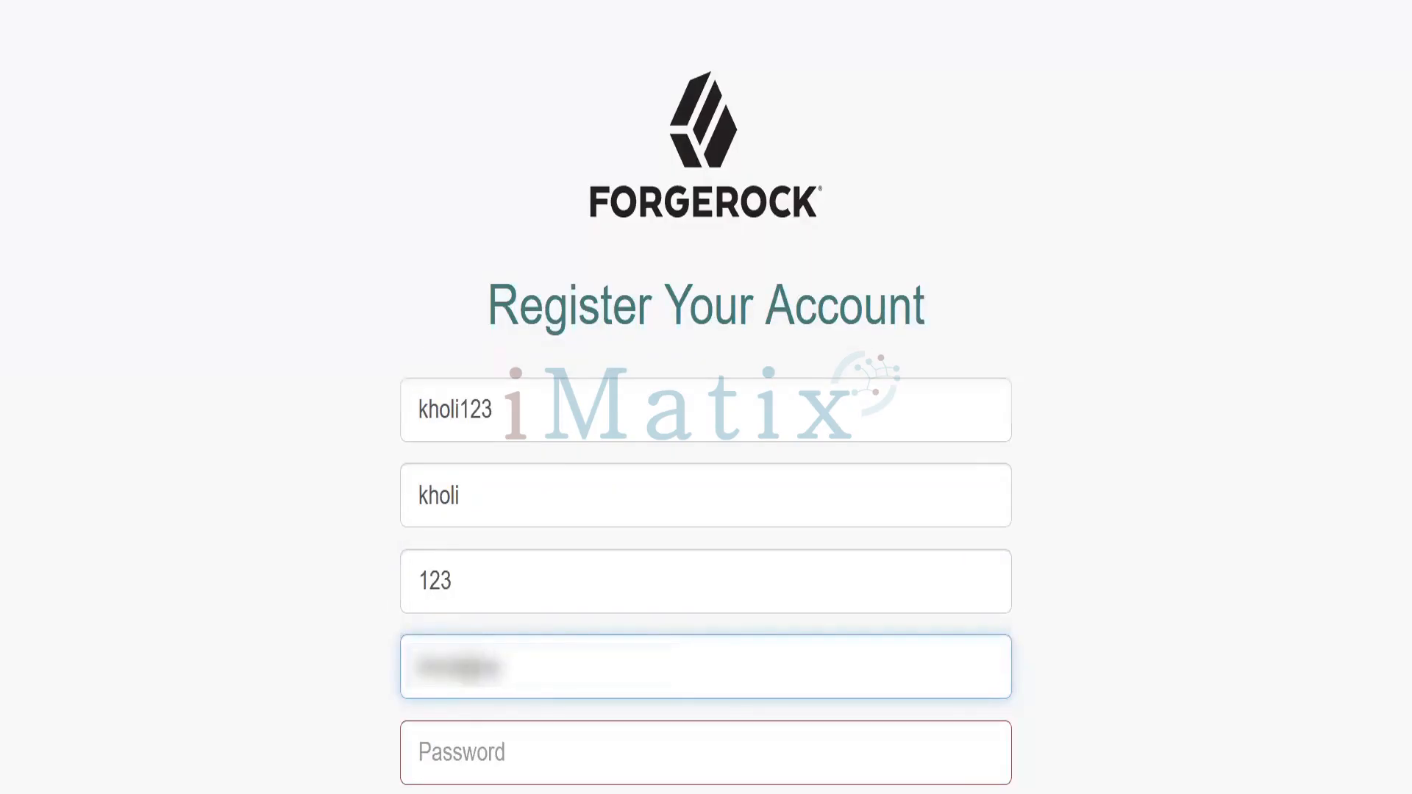
text(le.com)
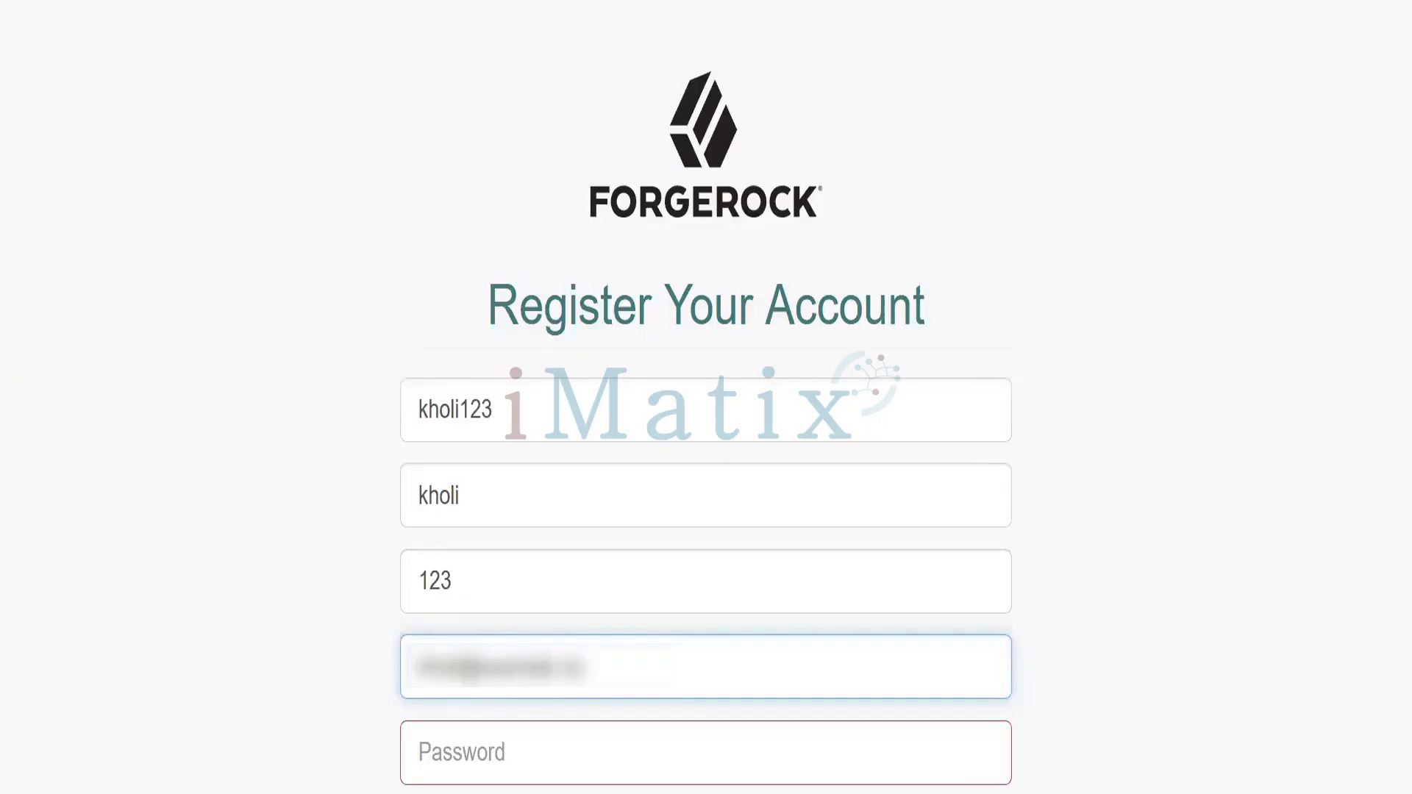
Enter and confirm the account password, then submit the registration form
click(458, 761)
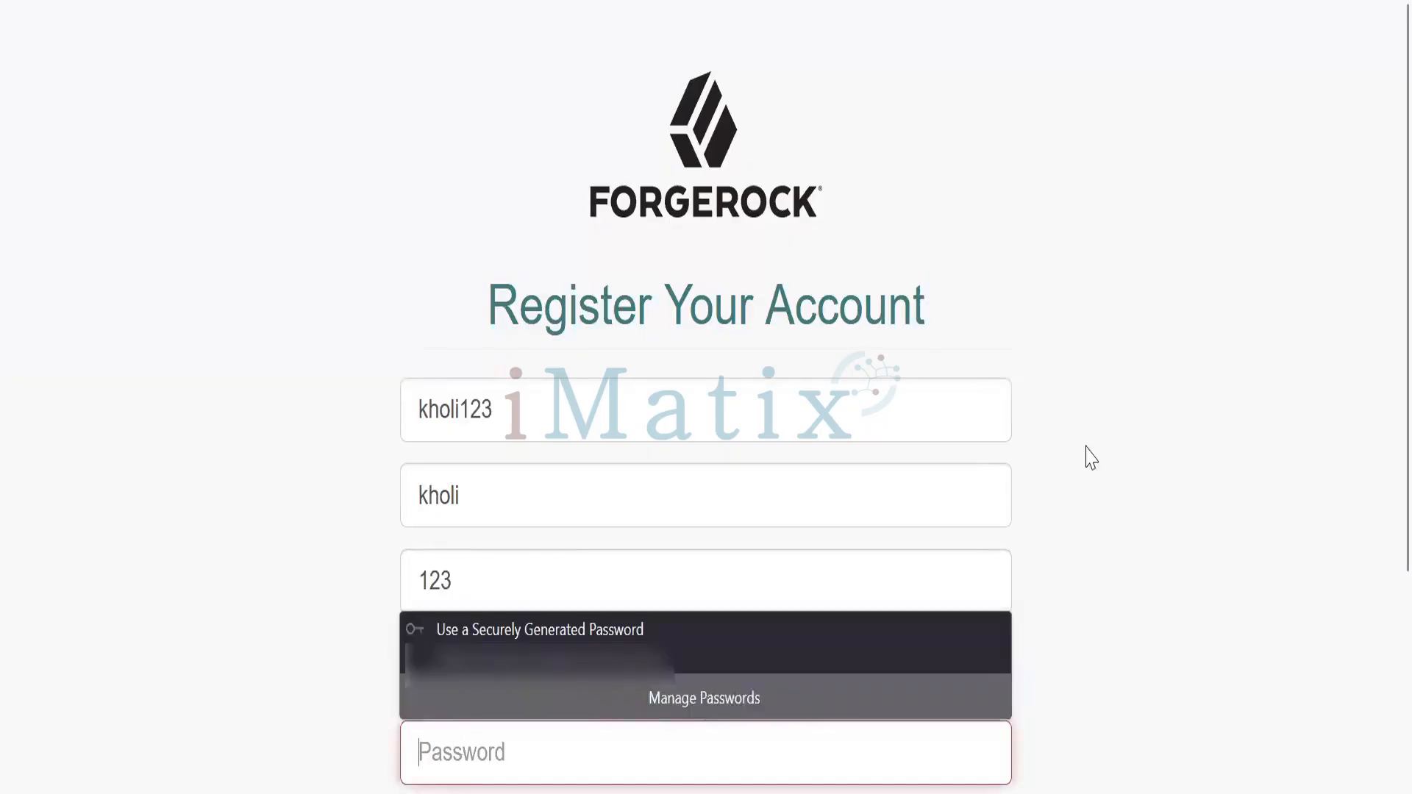
scroll(1379, 389, down, 2)
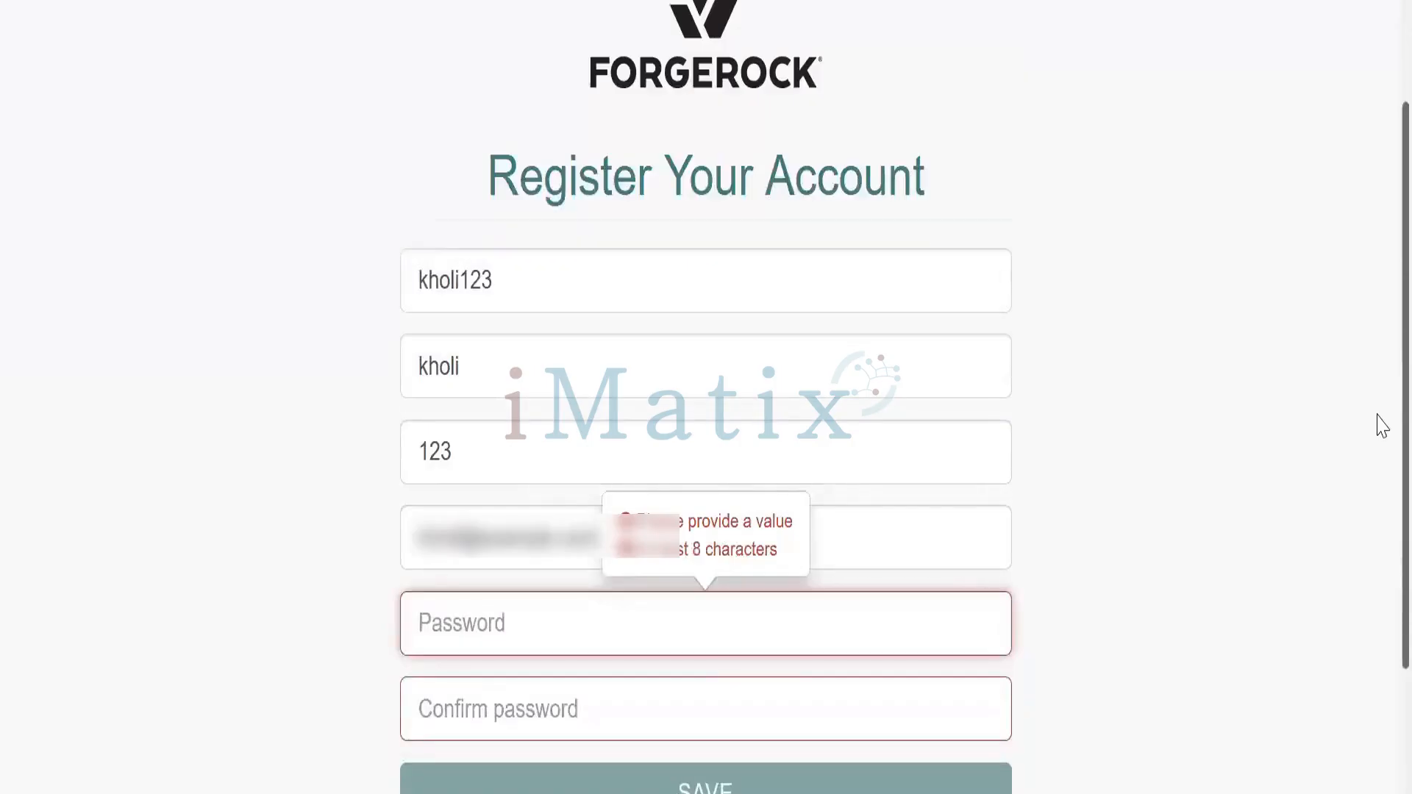
text(•••••)
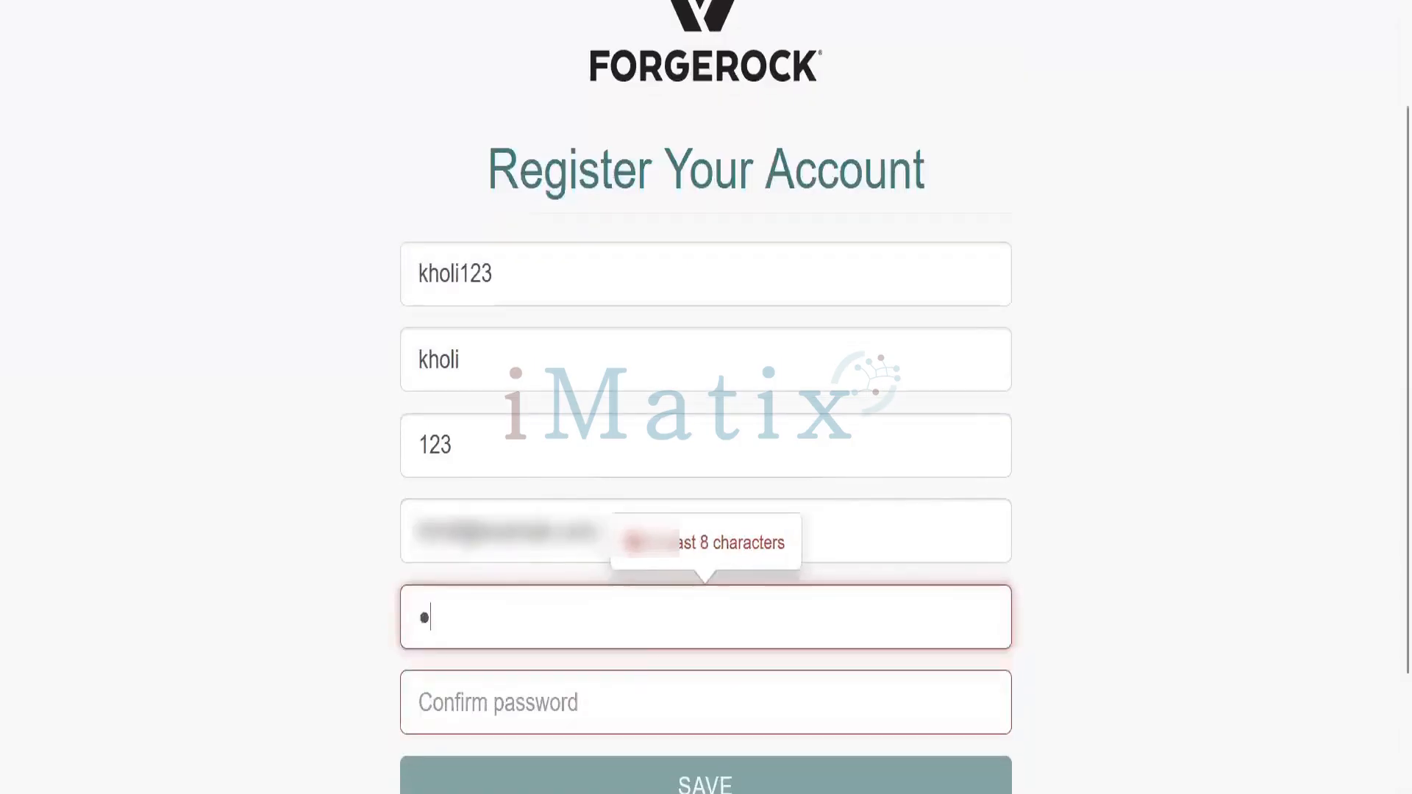
text(••••••)
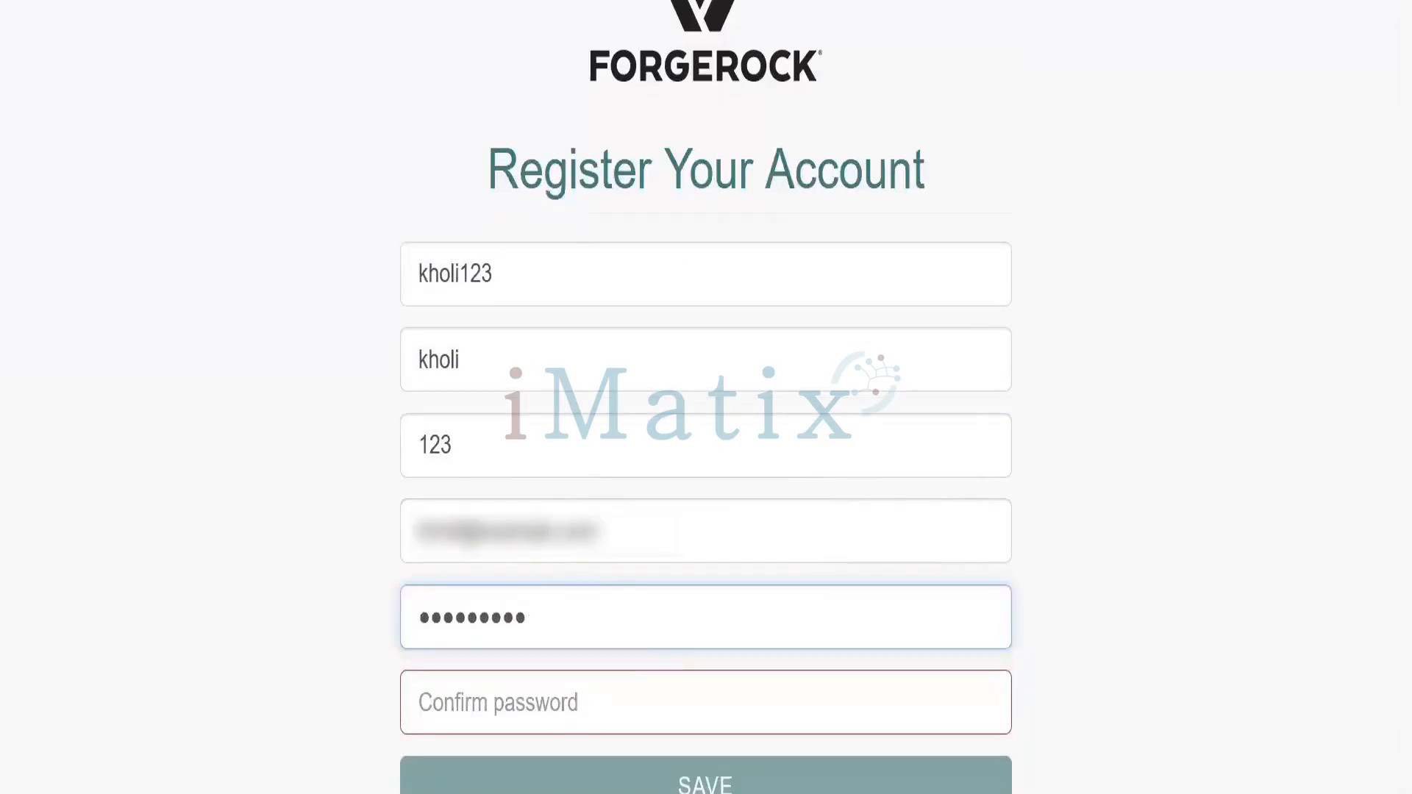
text(••)
click(490, 715)
text(•••••••)
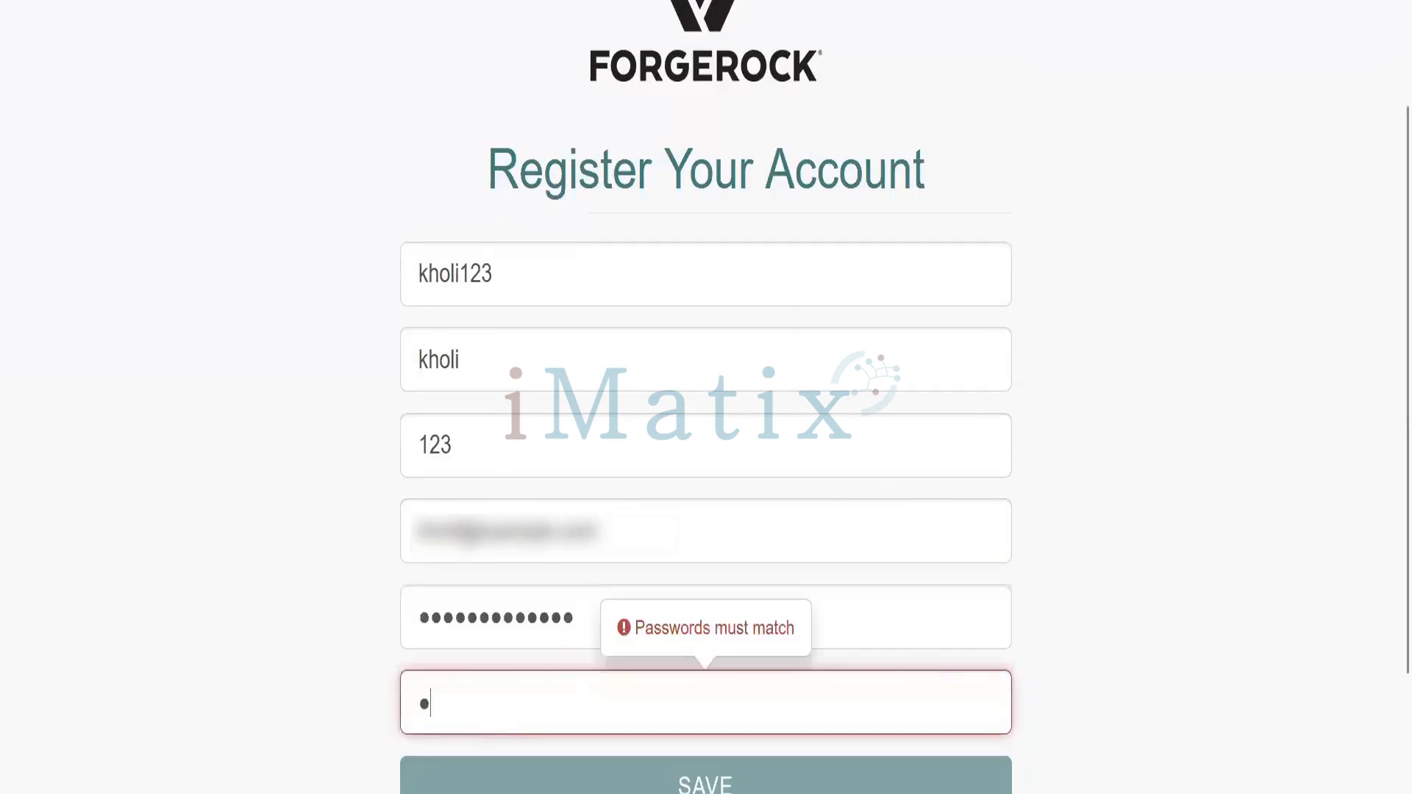
text(••)
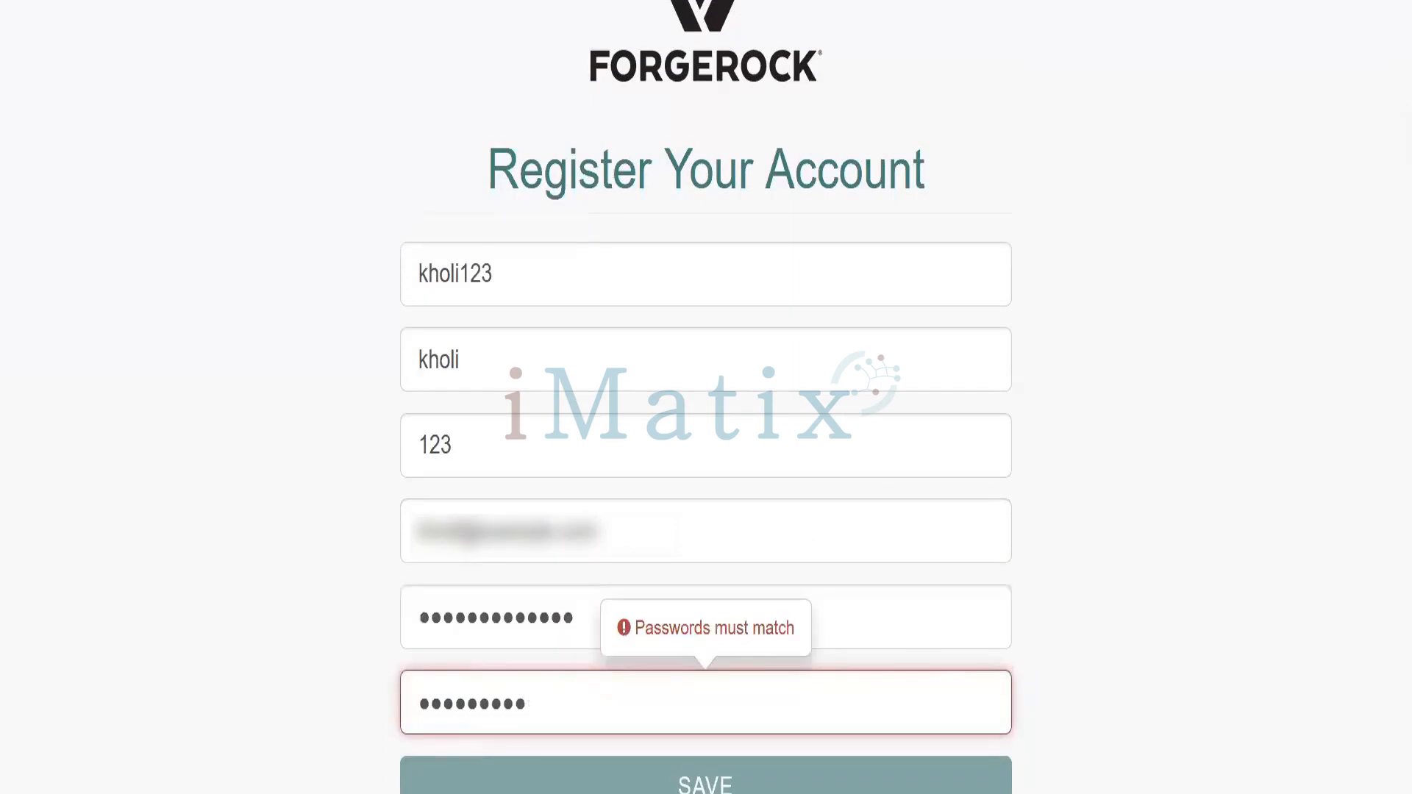
text(••••)
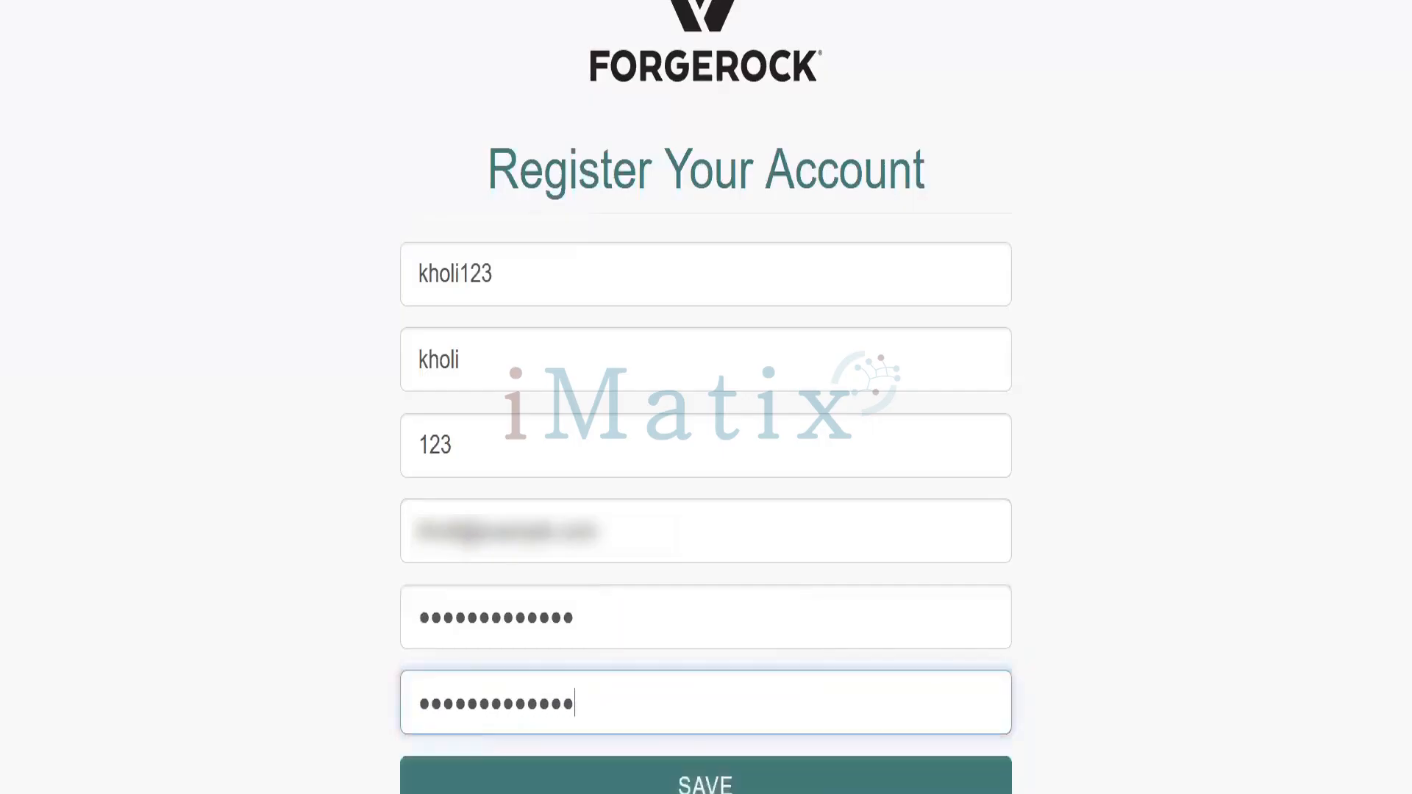
scroll(1377, 416, down, 2)
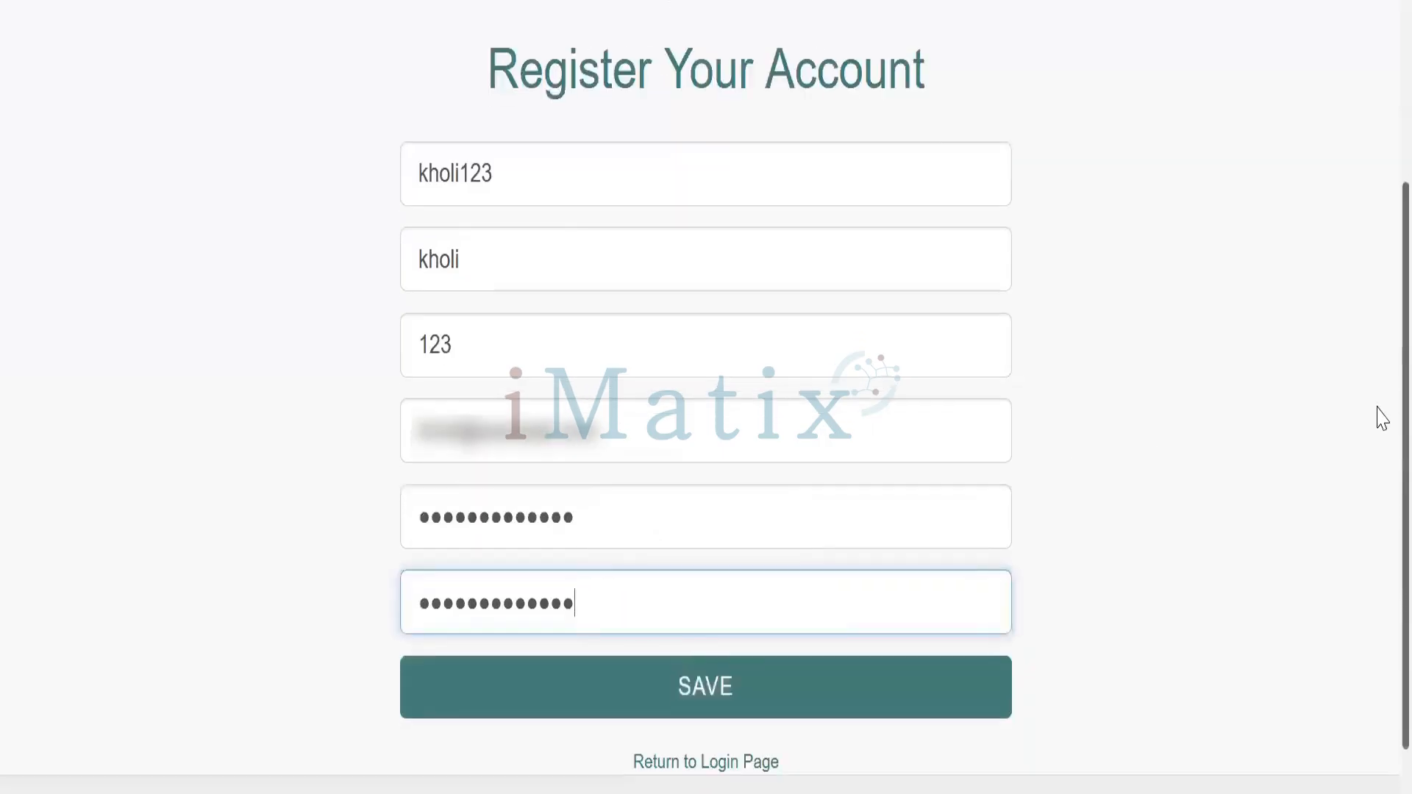
click(683, 689)
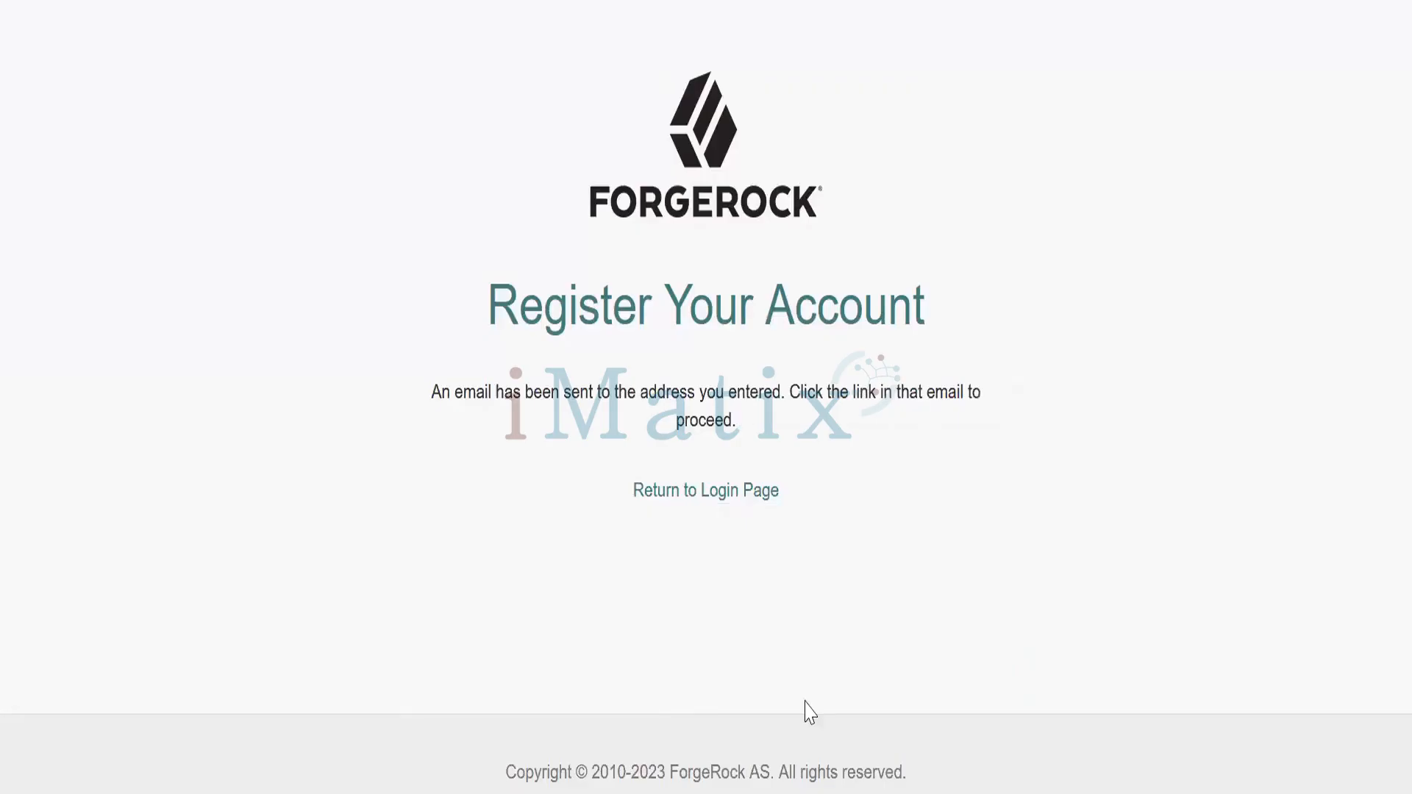
Bring the Mailtrap inbox window to the front
mouse_move(814, 792)
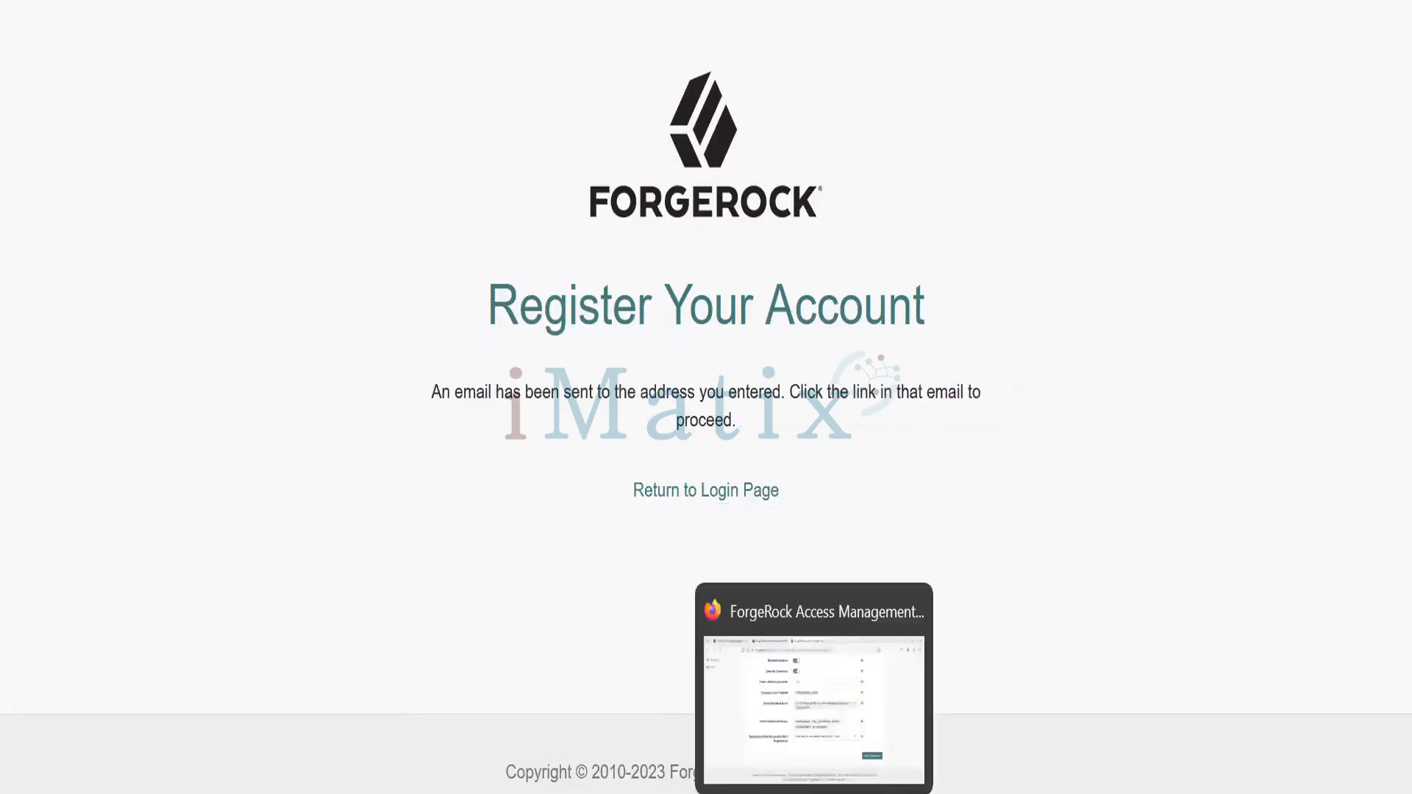
mouse_move(523, 793)
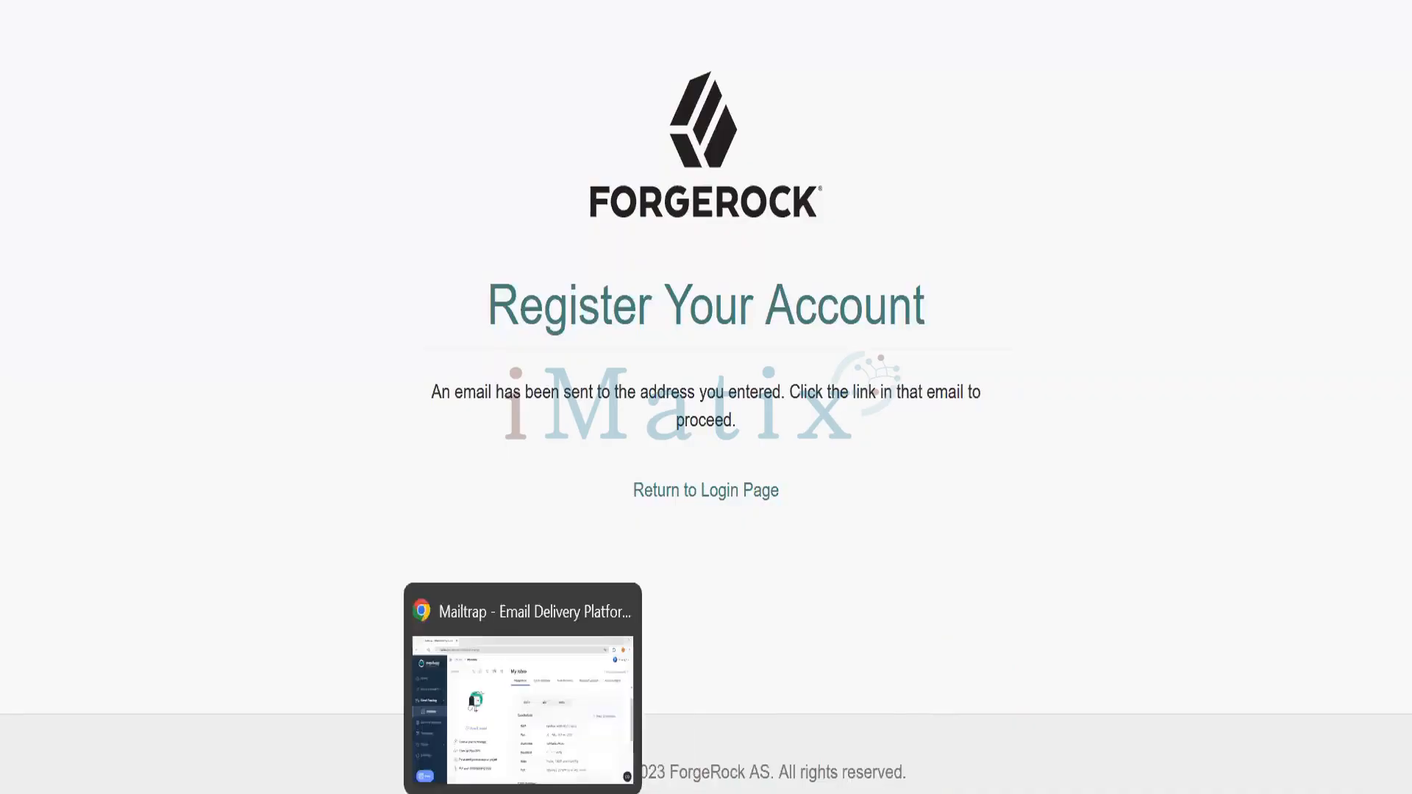
click(521, 763)
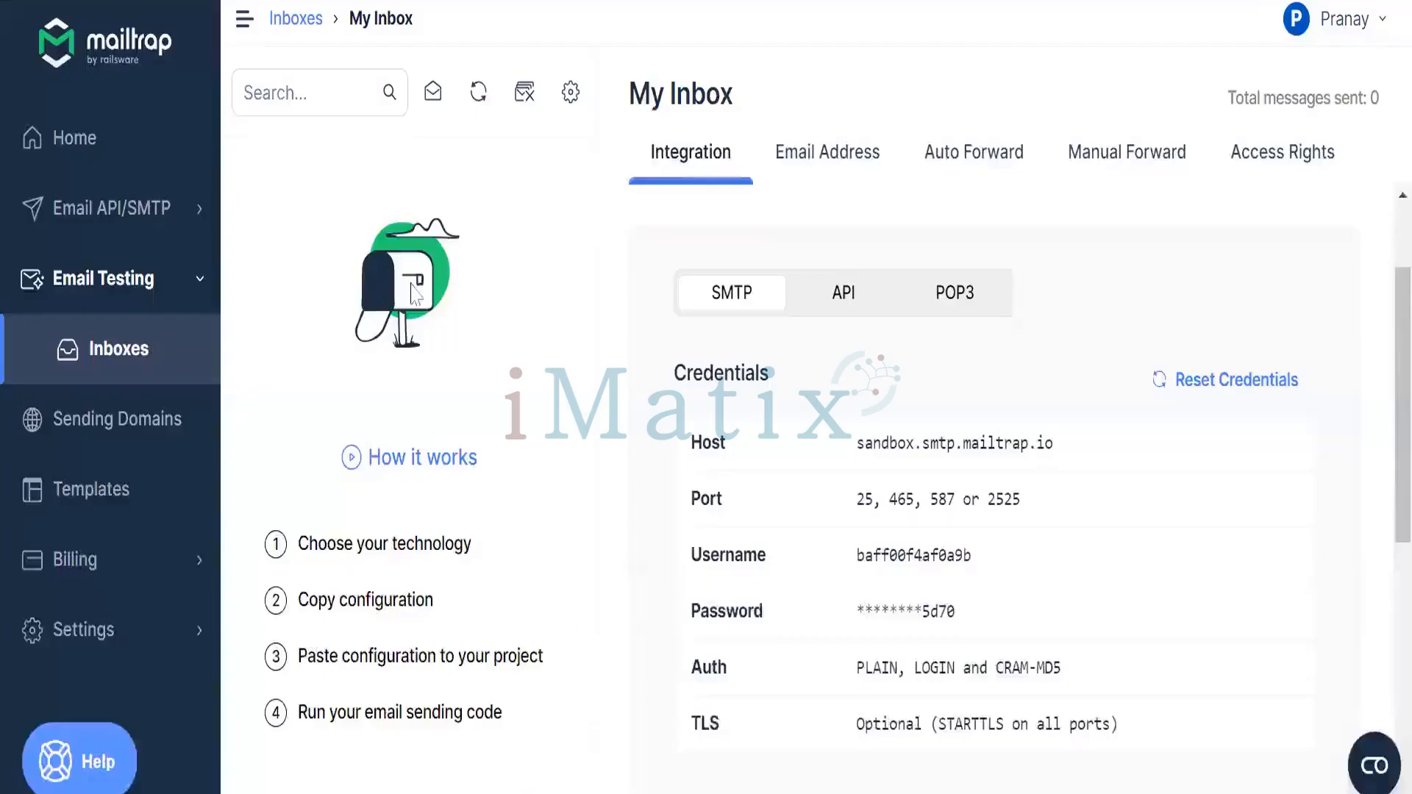
Go back to the Inboxes list, open My Inbox and view the Registration email
click(295, 19)
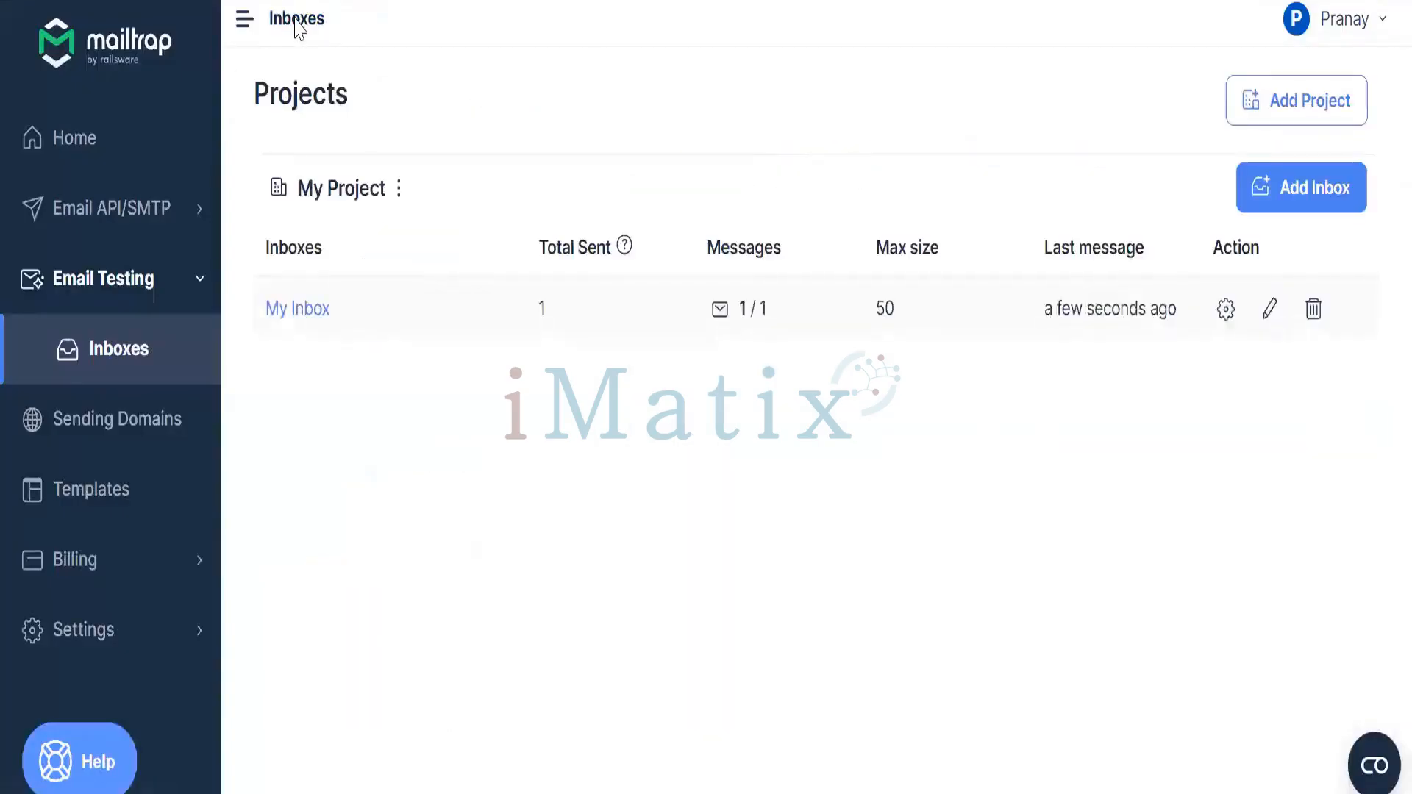
click(301, 314)
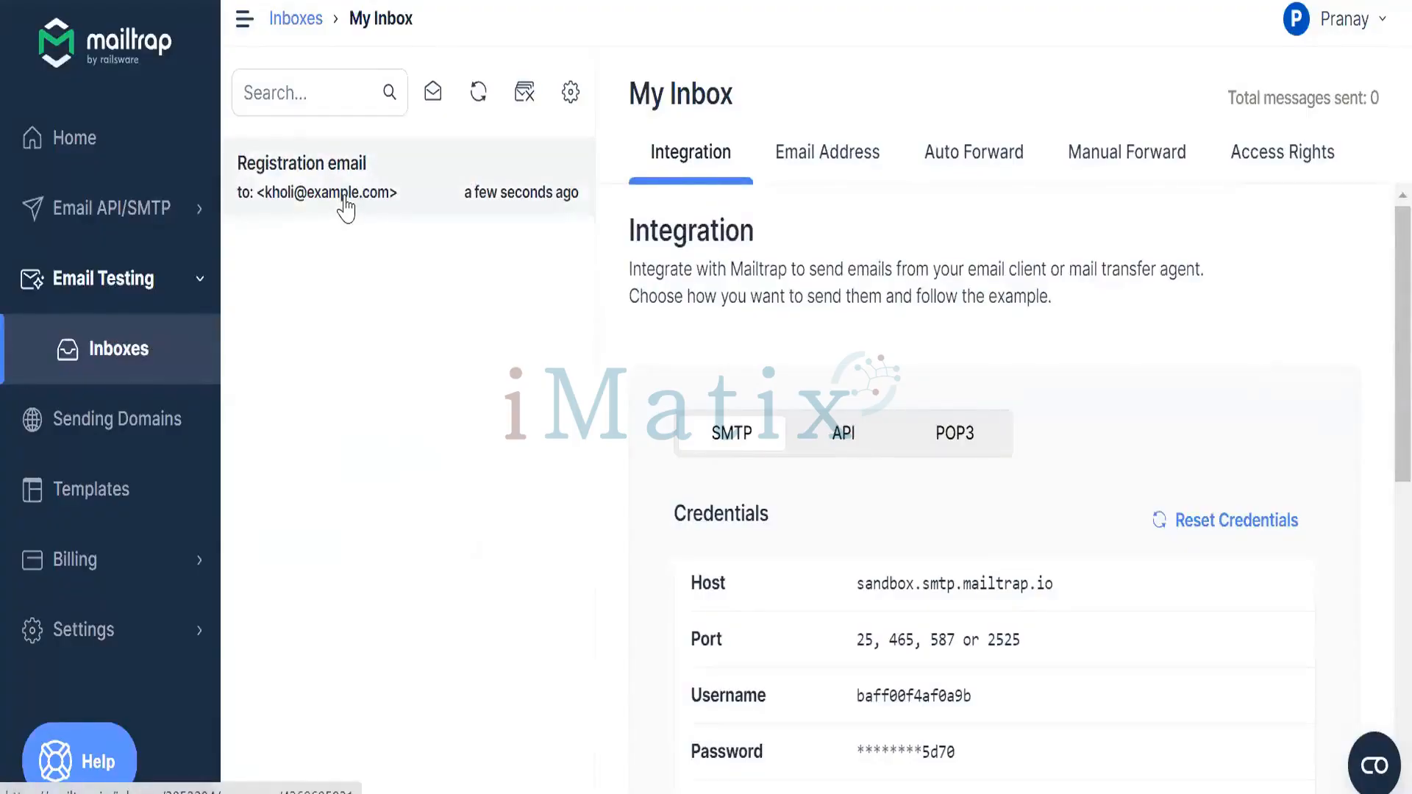
click(345, 208)
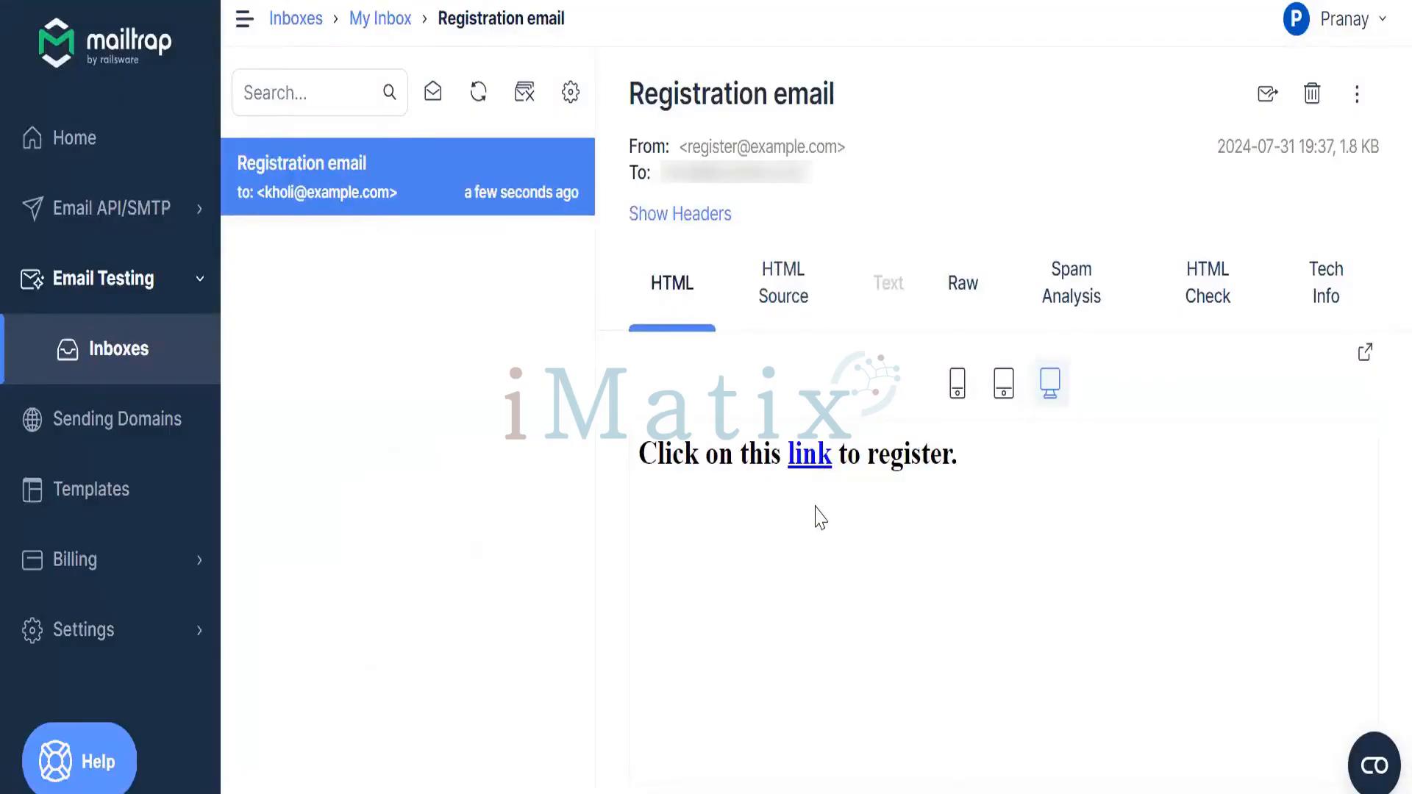
Follow the emailed register link, answer 'What was the model of your first car?', and save
click(806, 461)
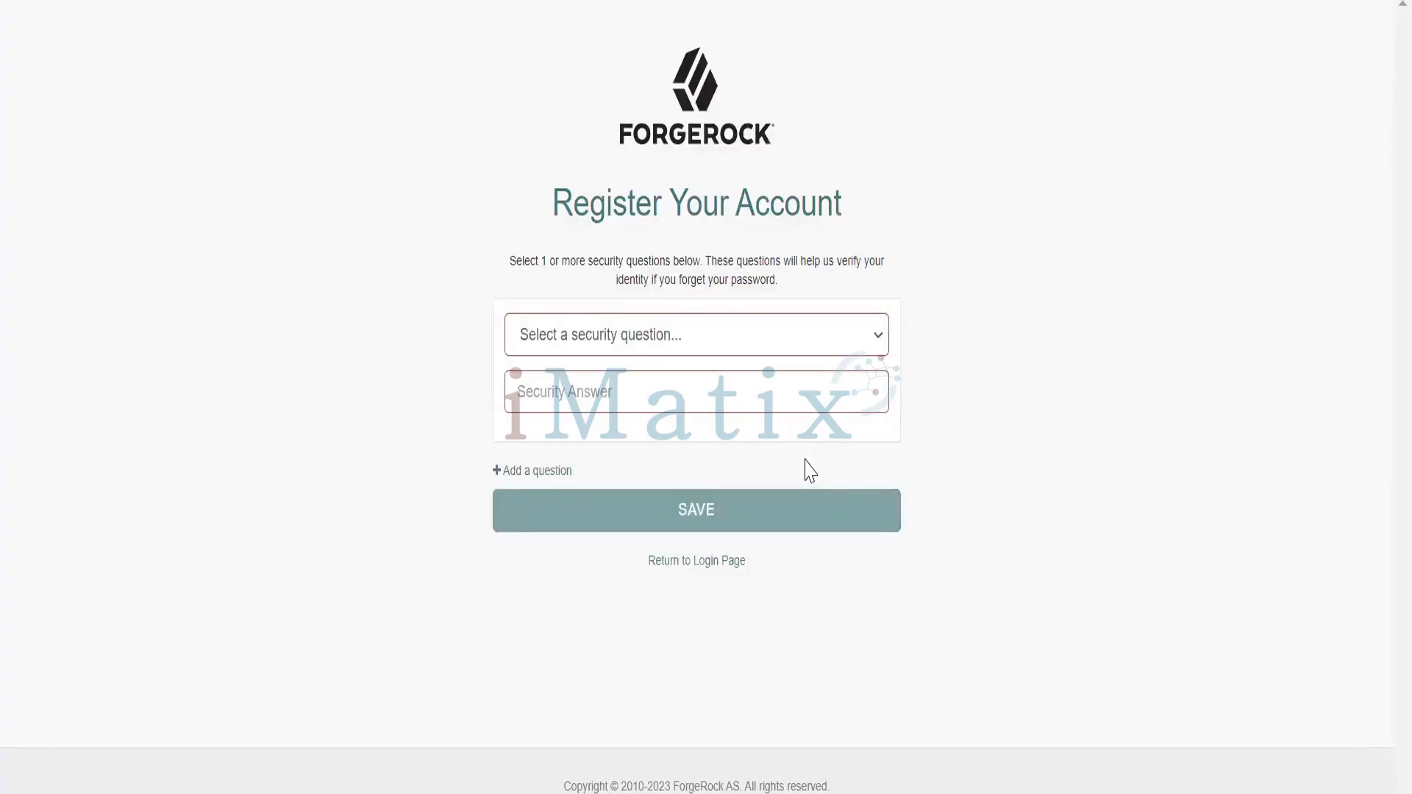
click(779, 350)
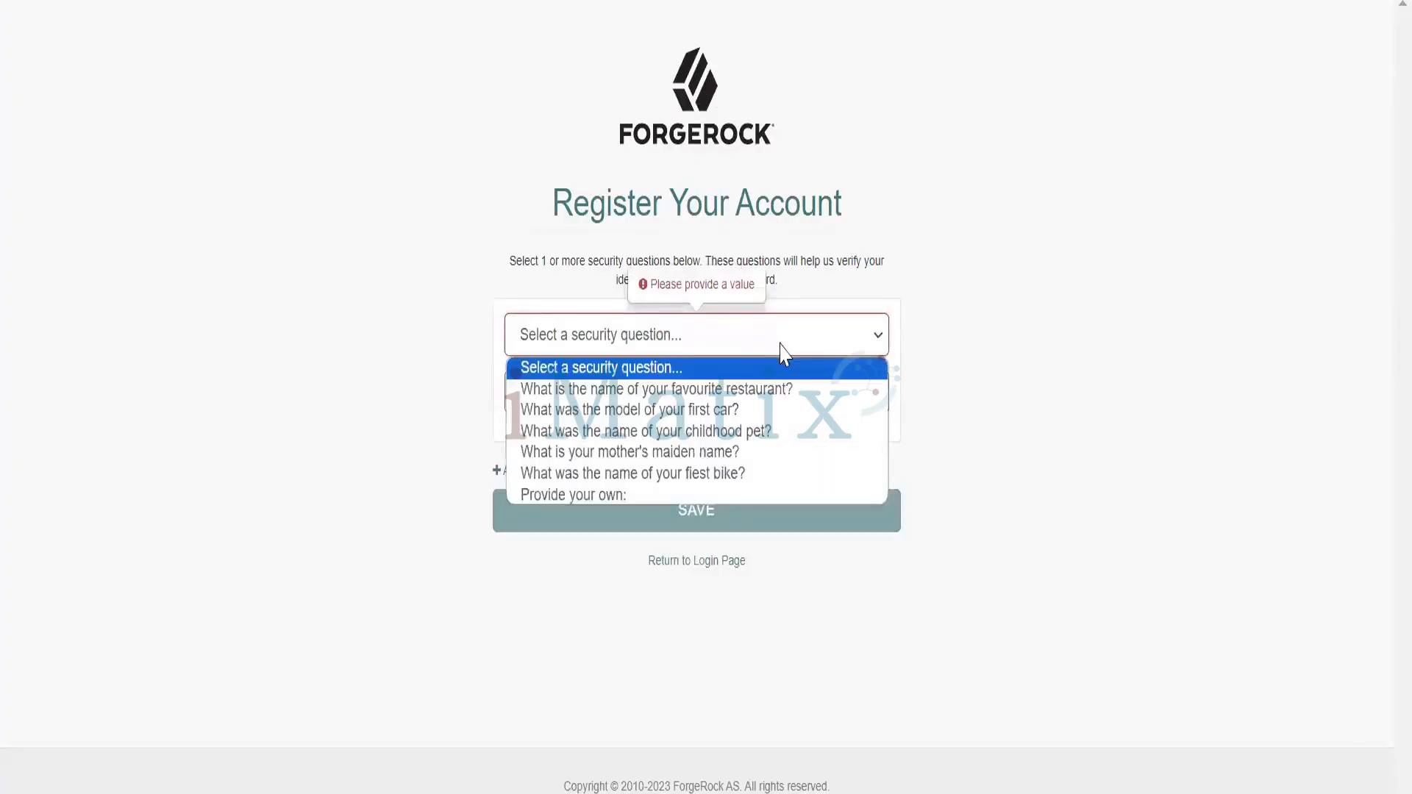
click(757, 412)
click(720, 404)
text(audi)
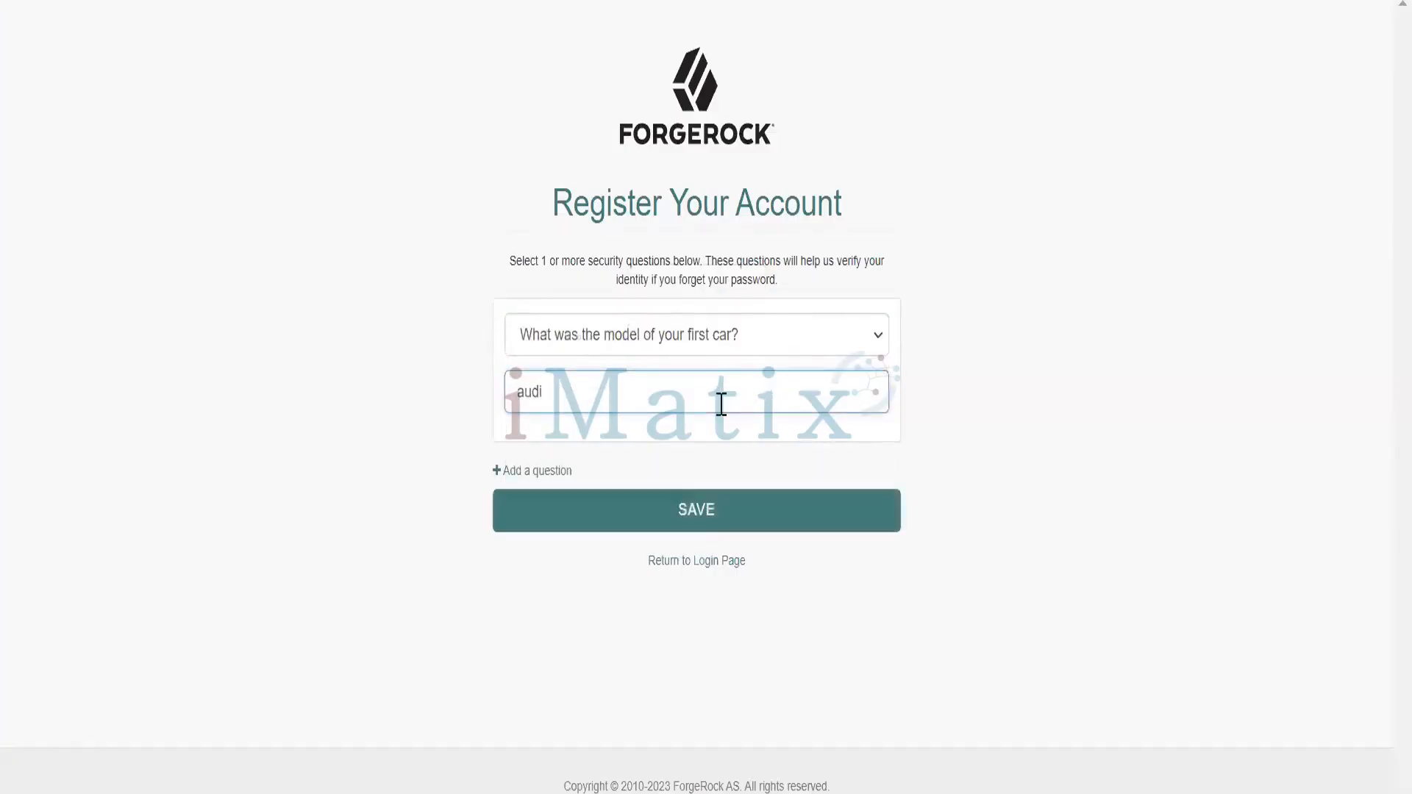
click(708, 514)
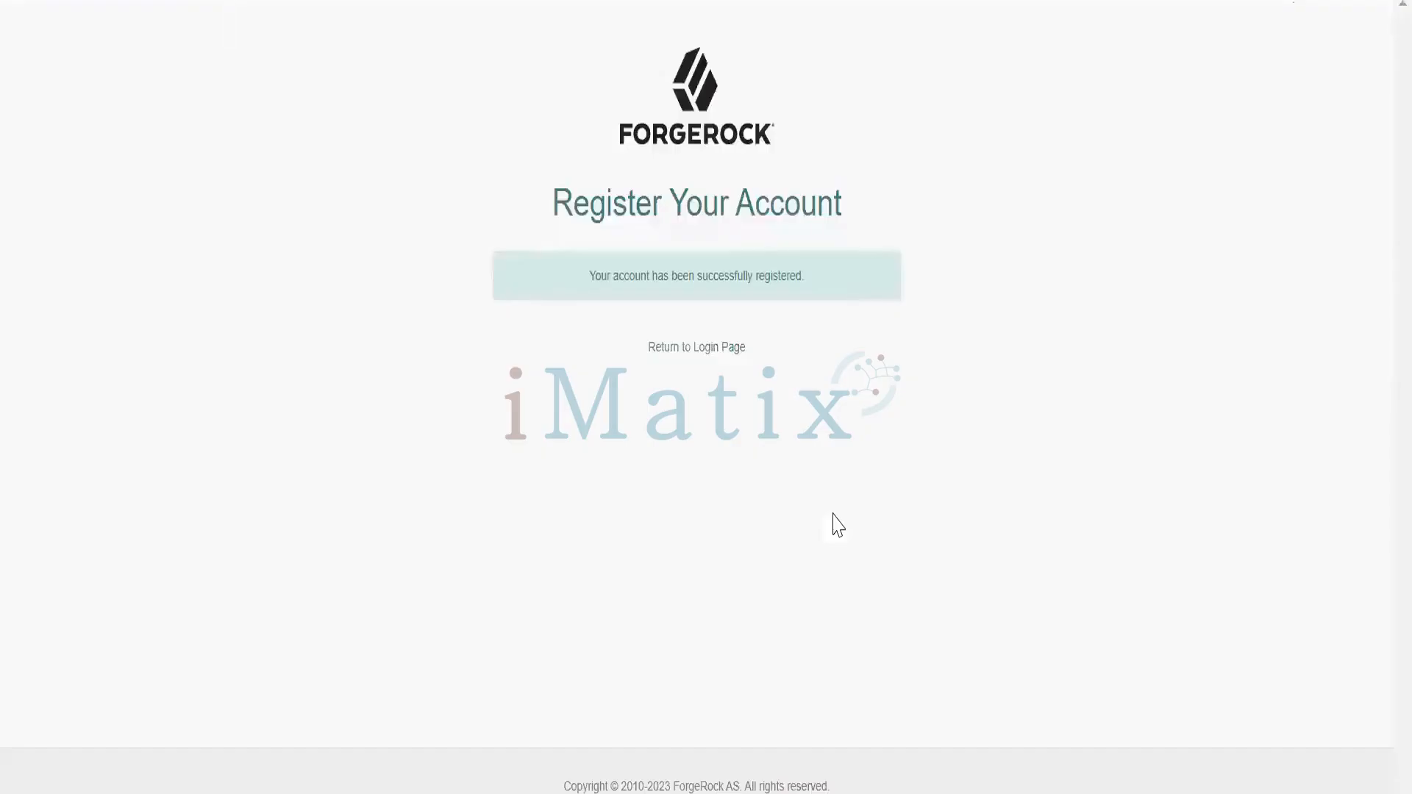
Return to the login page and sign in with the newly registered username and password
click(699, 352)
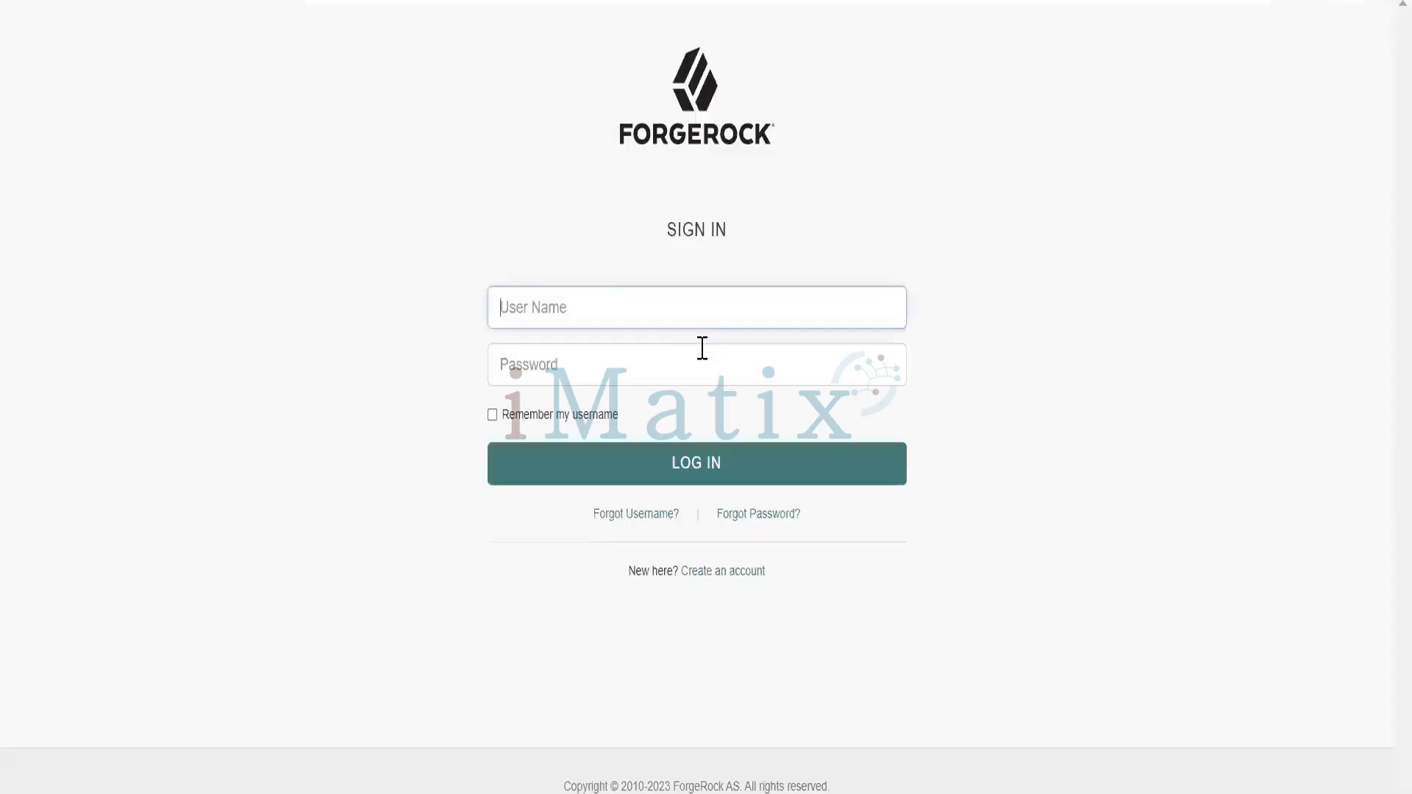
text(kholi123)
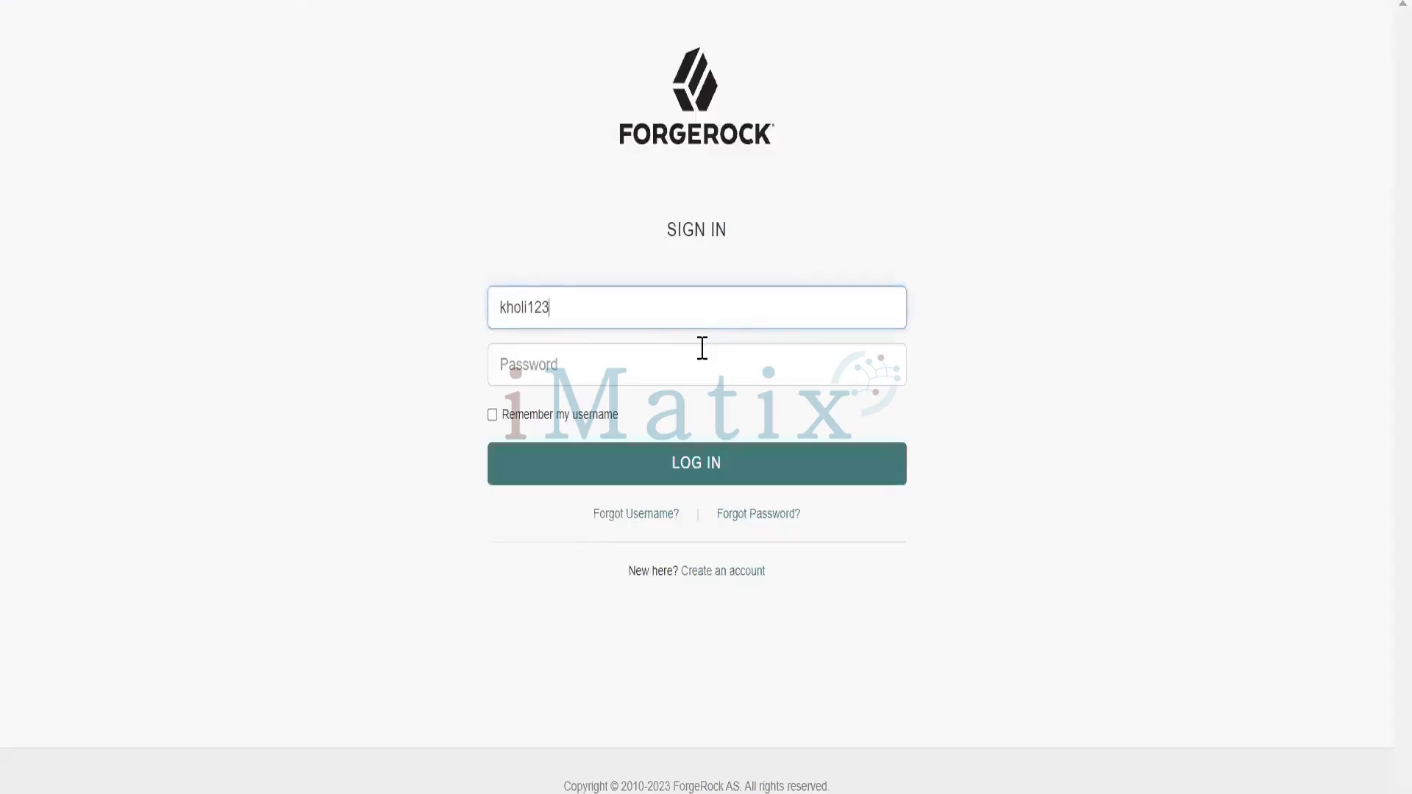
click(702, 347)
text(•)
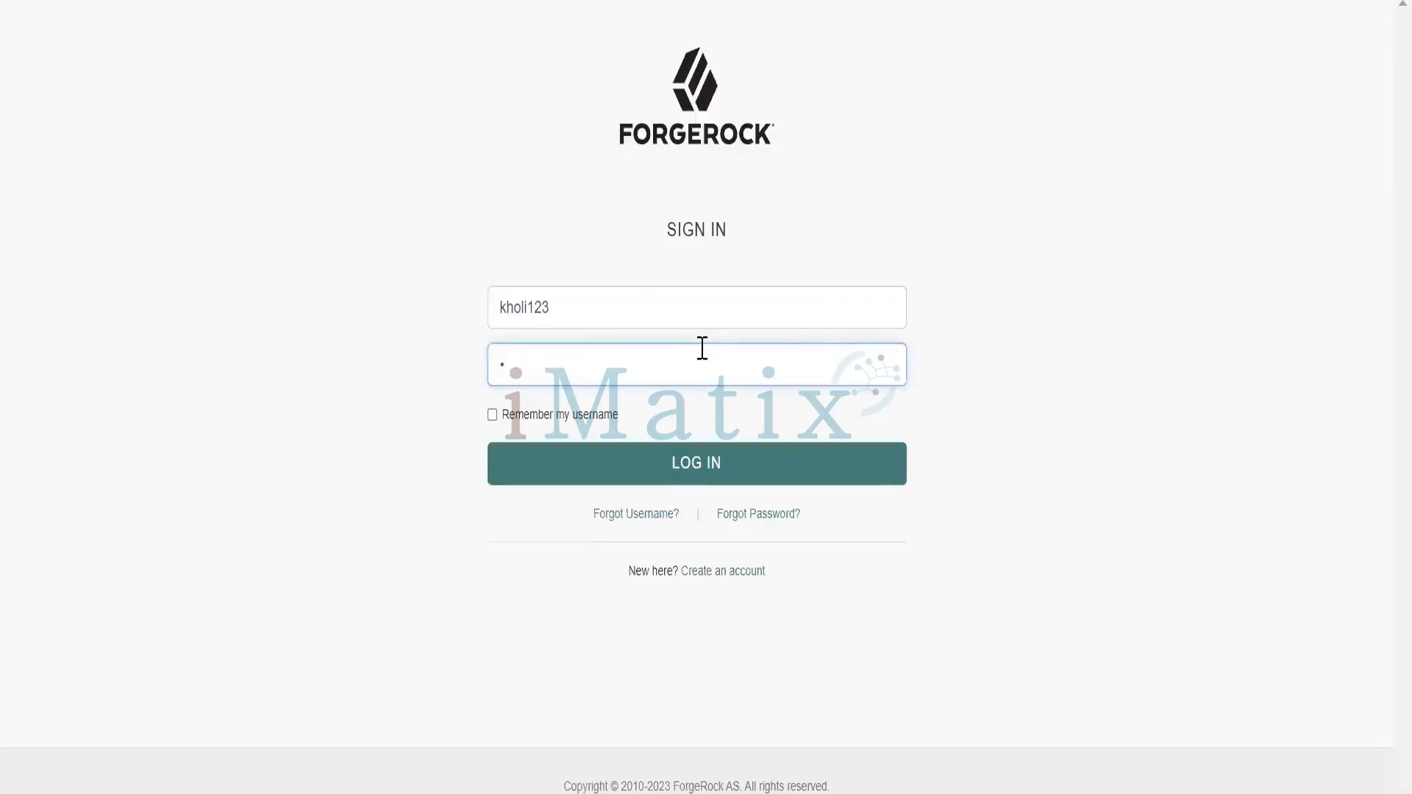
text(••••••••••••)
click(681, 469)
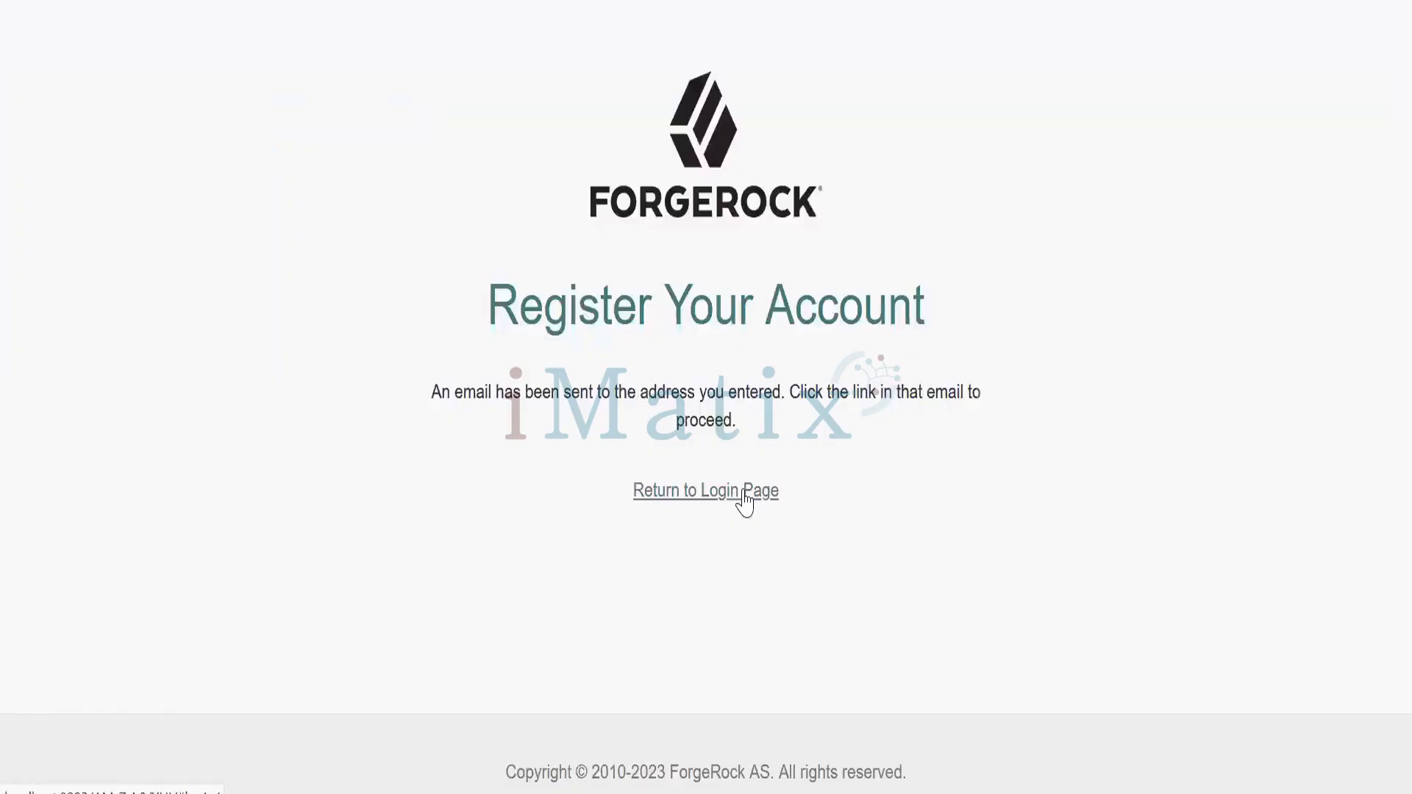
In the admin console, open Services > Email Service and view its Secondary Configurations
click(743, 490)
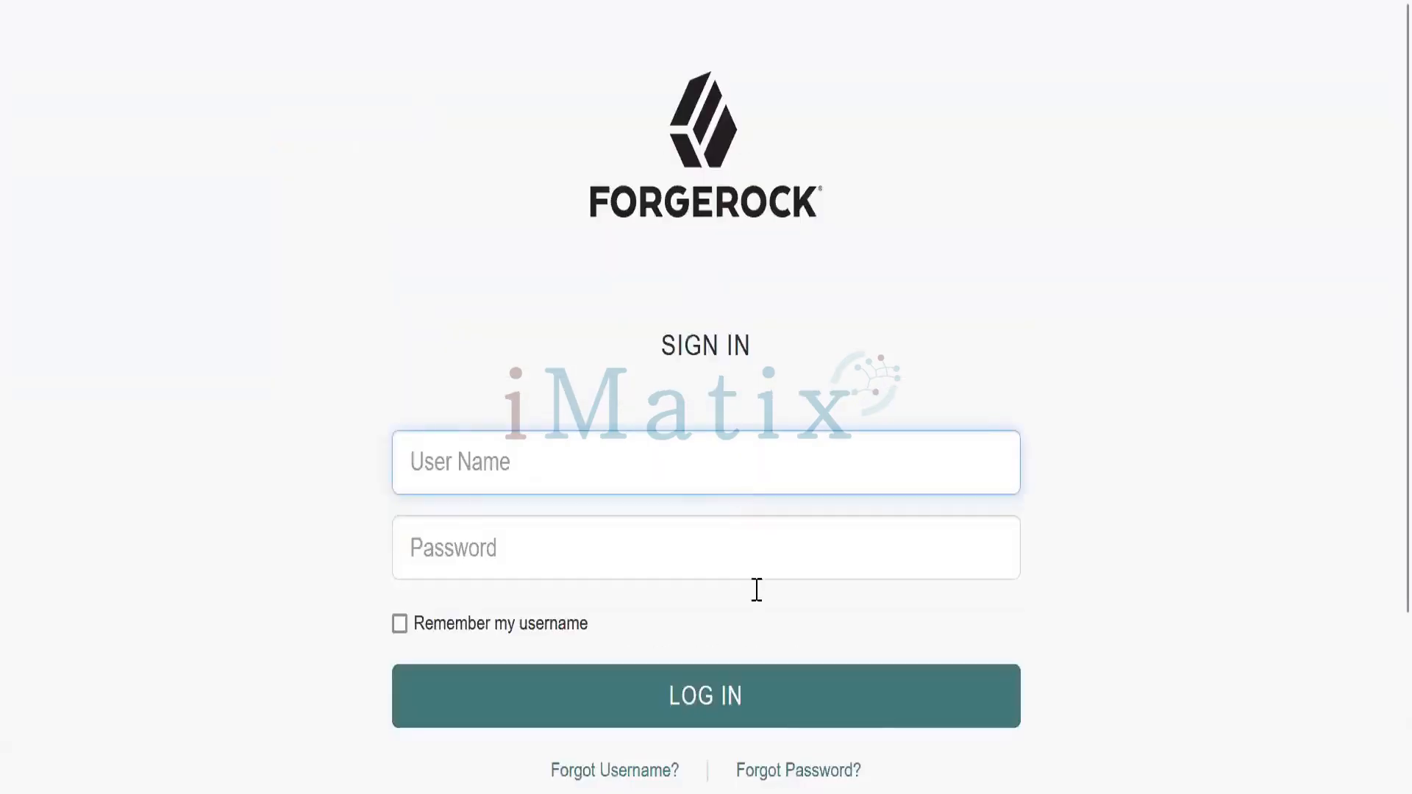
mouse_move(523, 793)
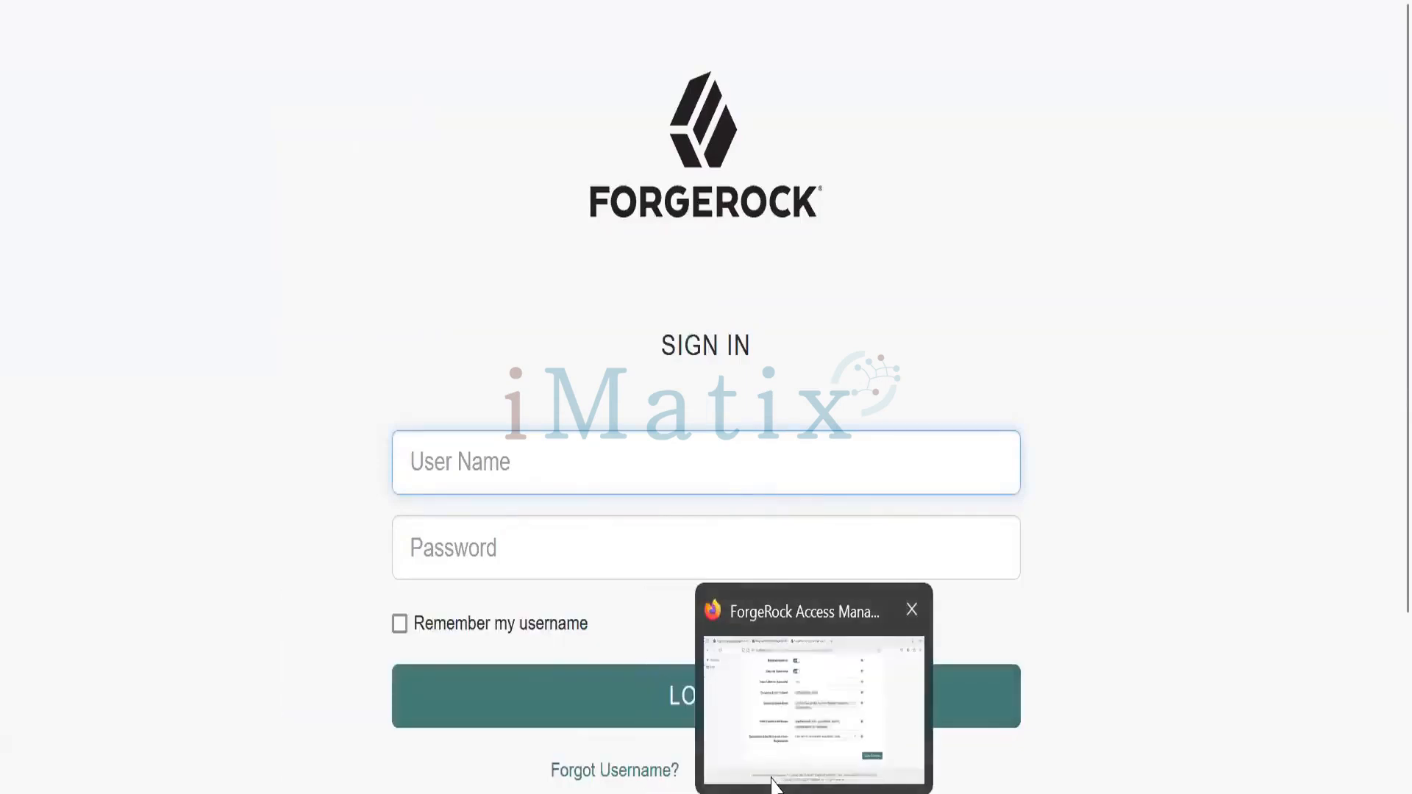
click(773, 776)
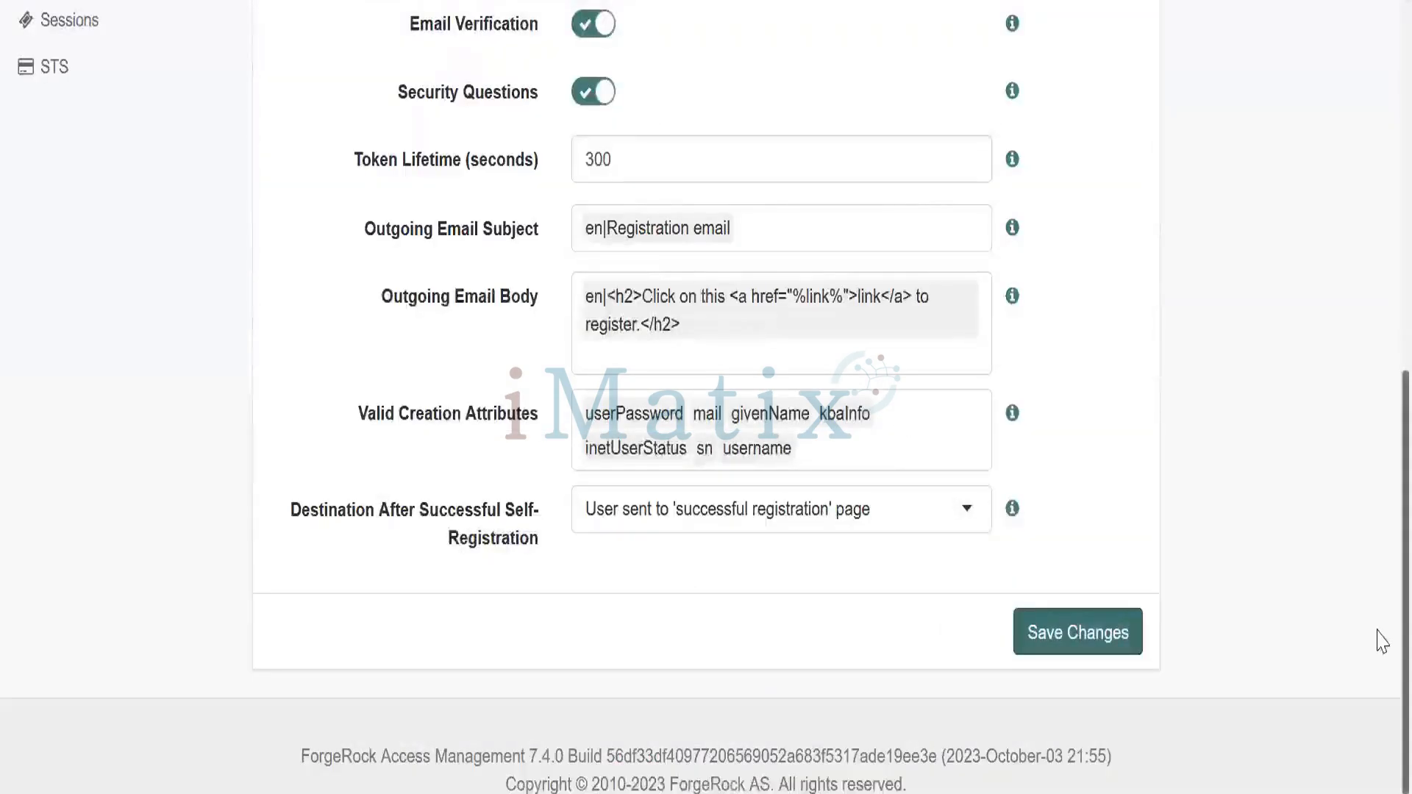
scroll(1383, 406, up, 5)
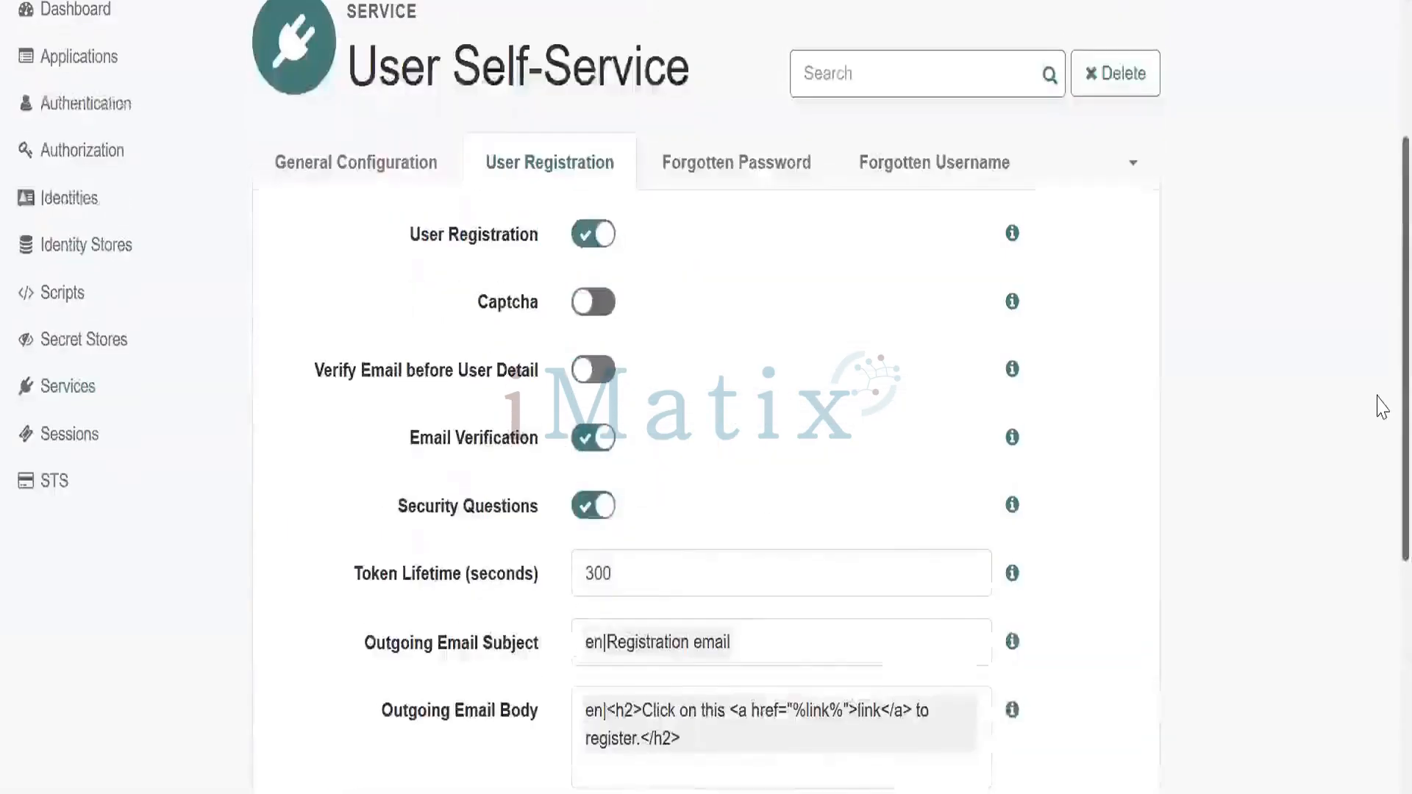
click(59, 400)
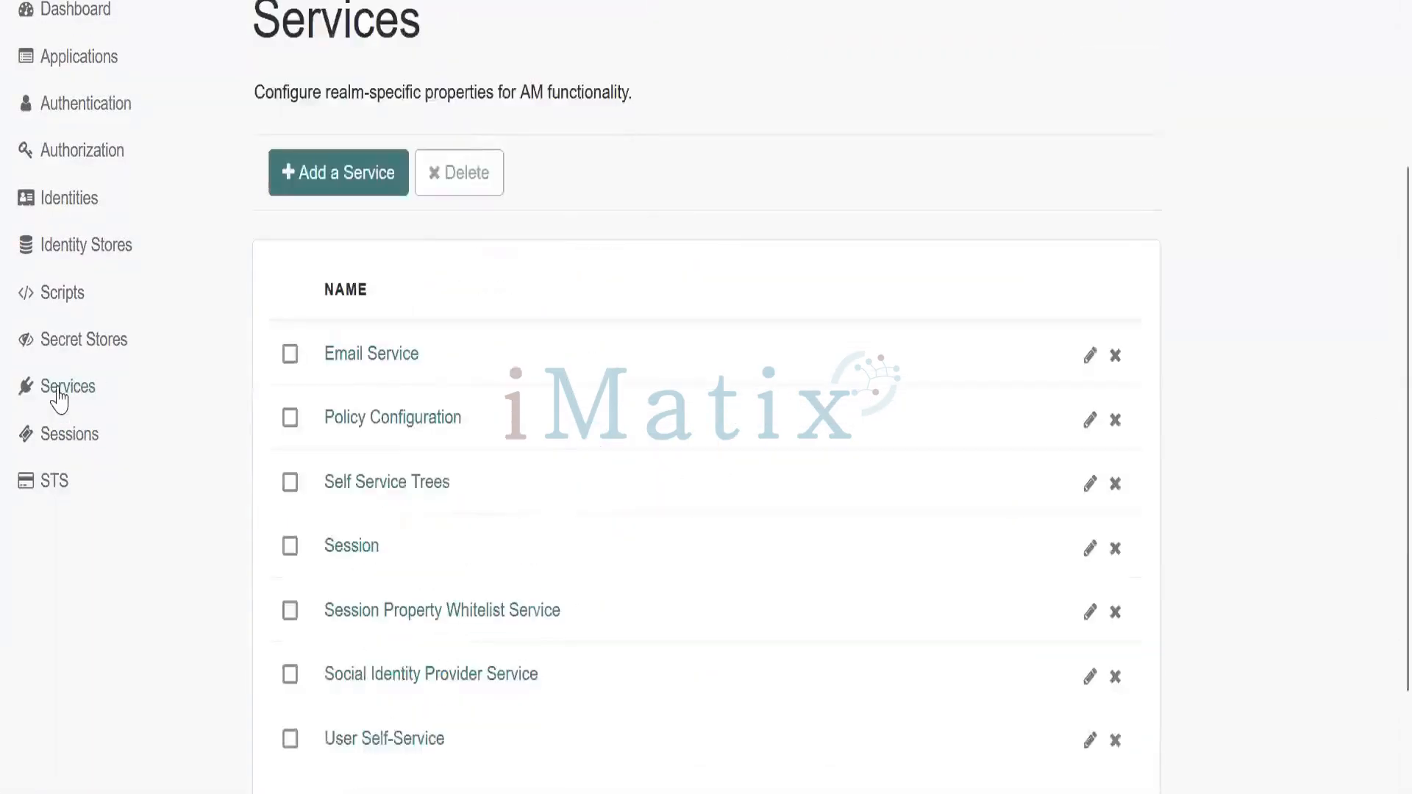
click(410, 359)
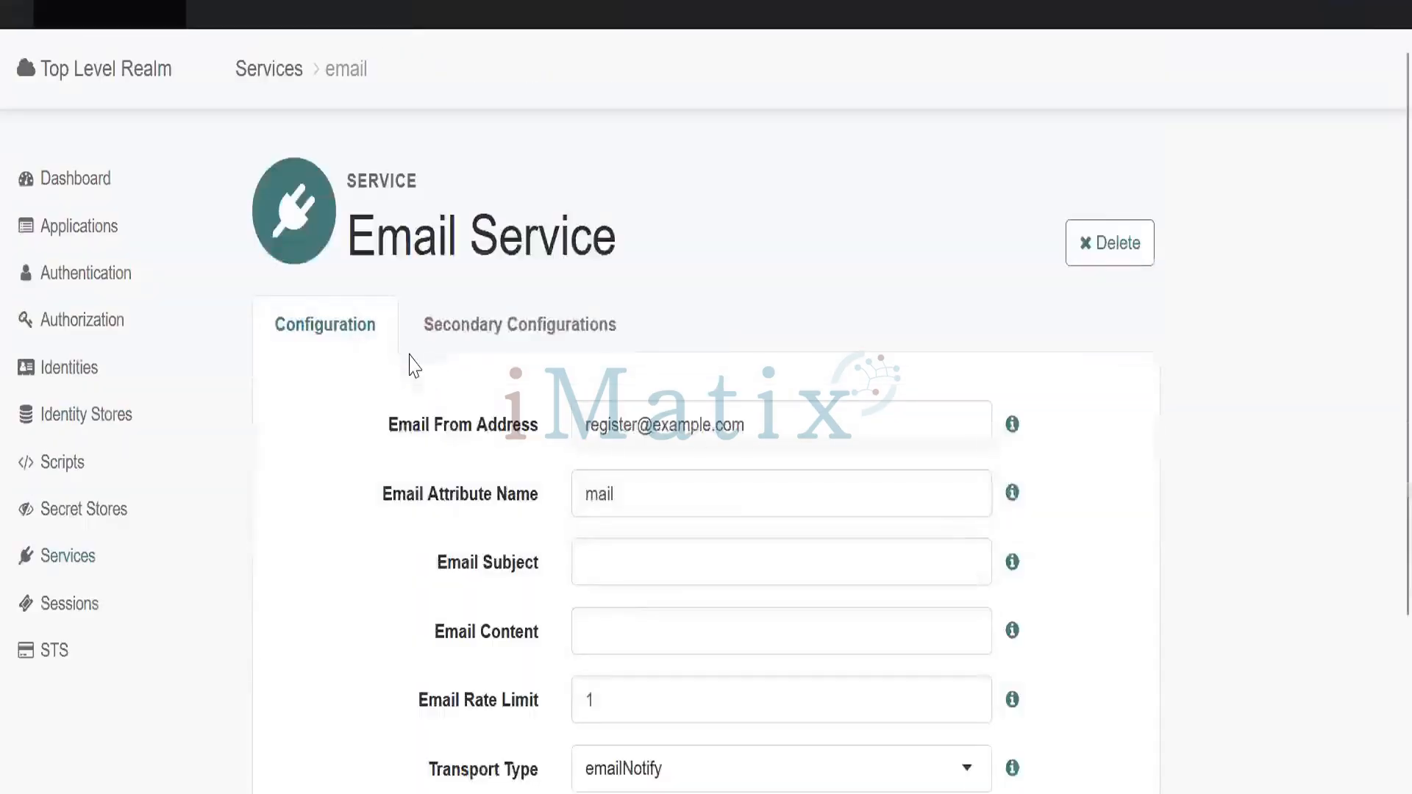
click(491, 340)
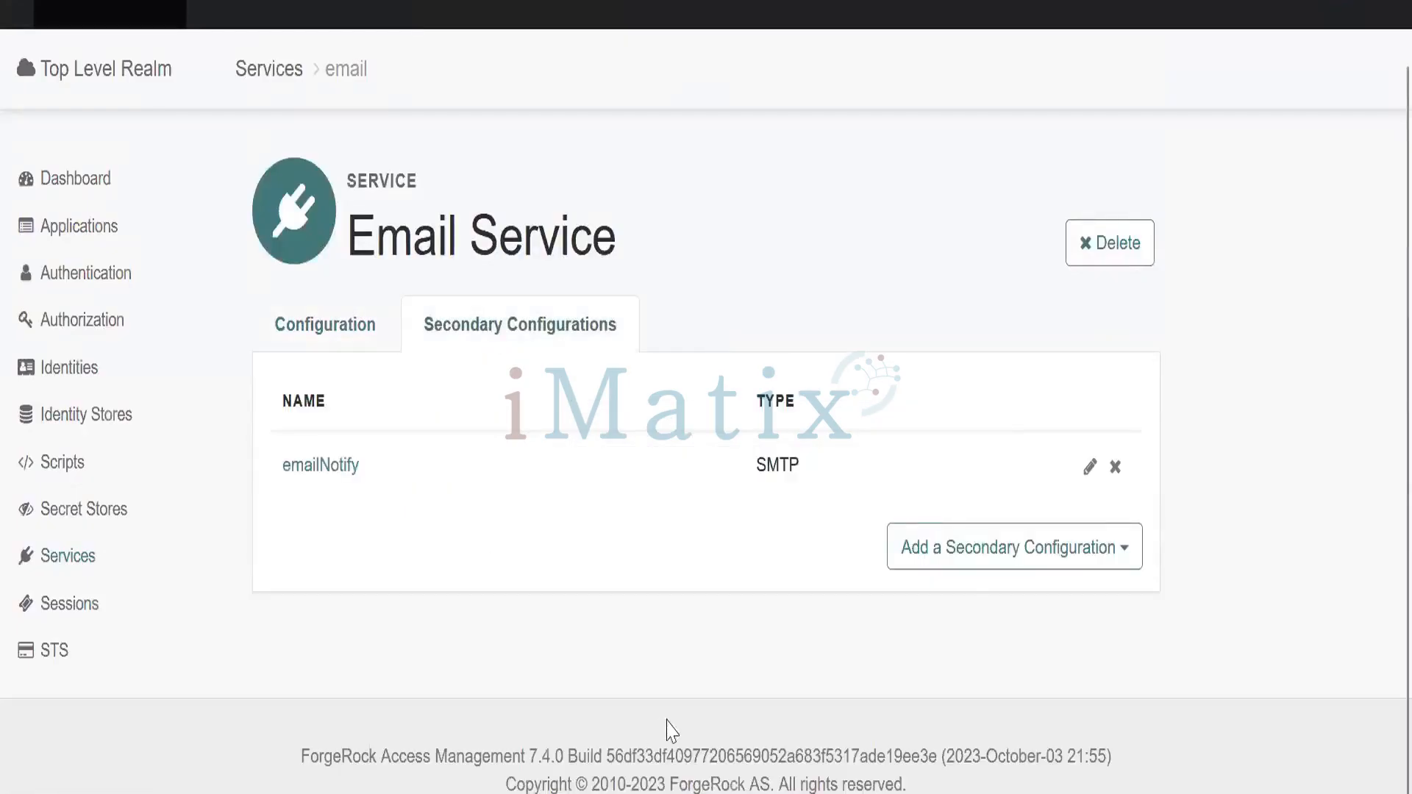
In Mailtrap, open My Inbox's SMTP integration credentials, then return to the ForgeRock console
mouse_move(814, 793)
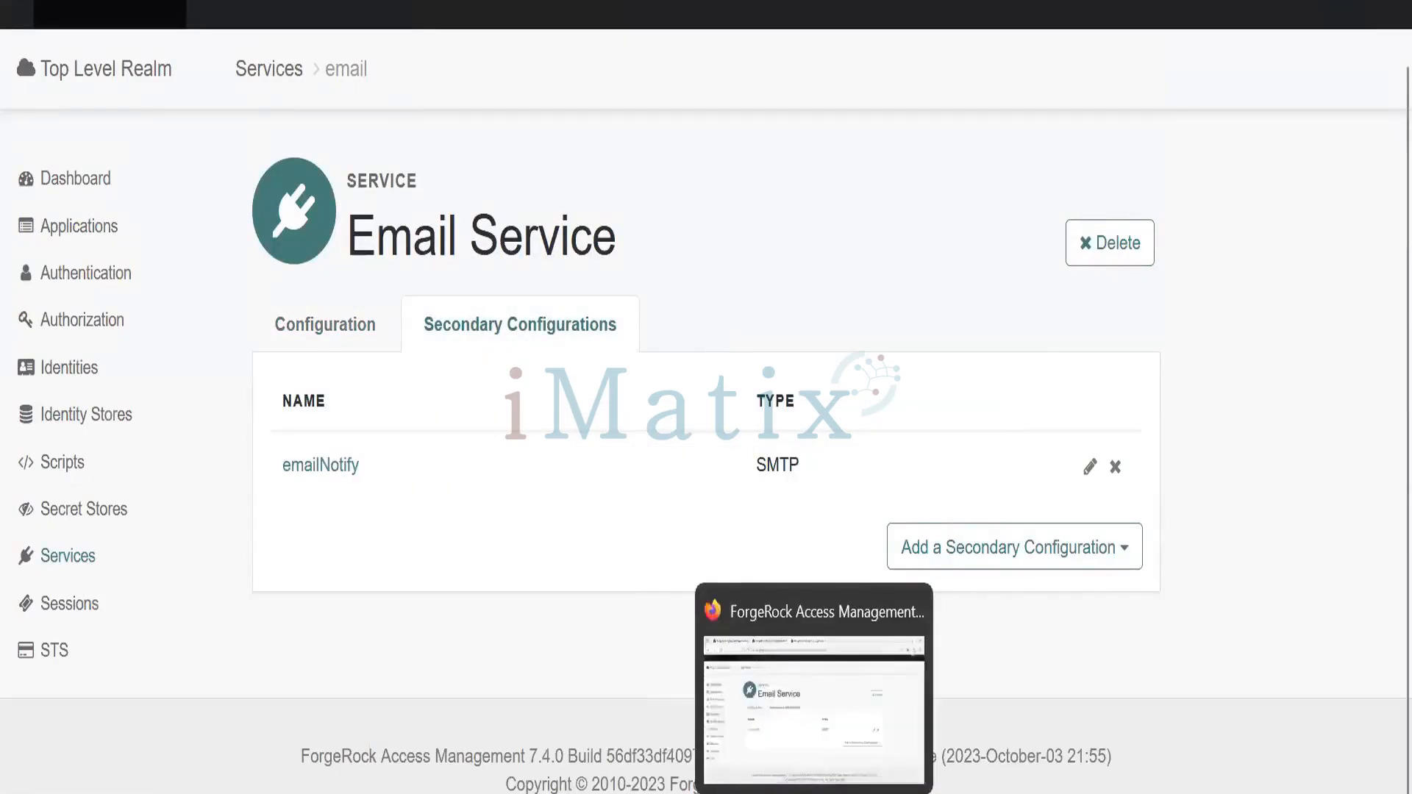
mouse_move(522, 791)
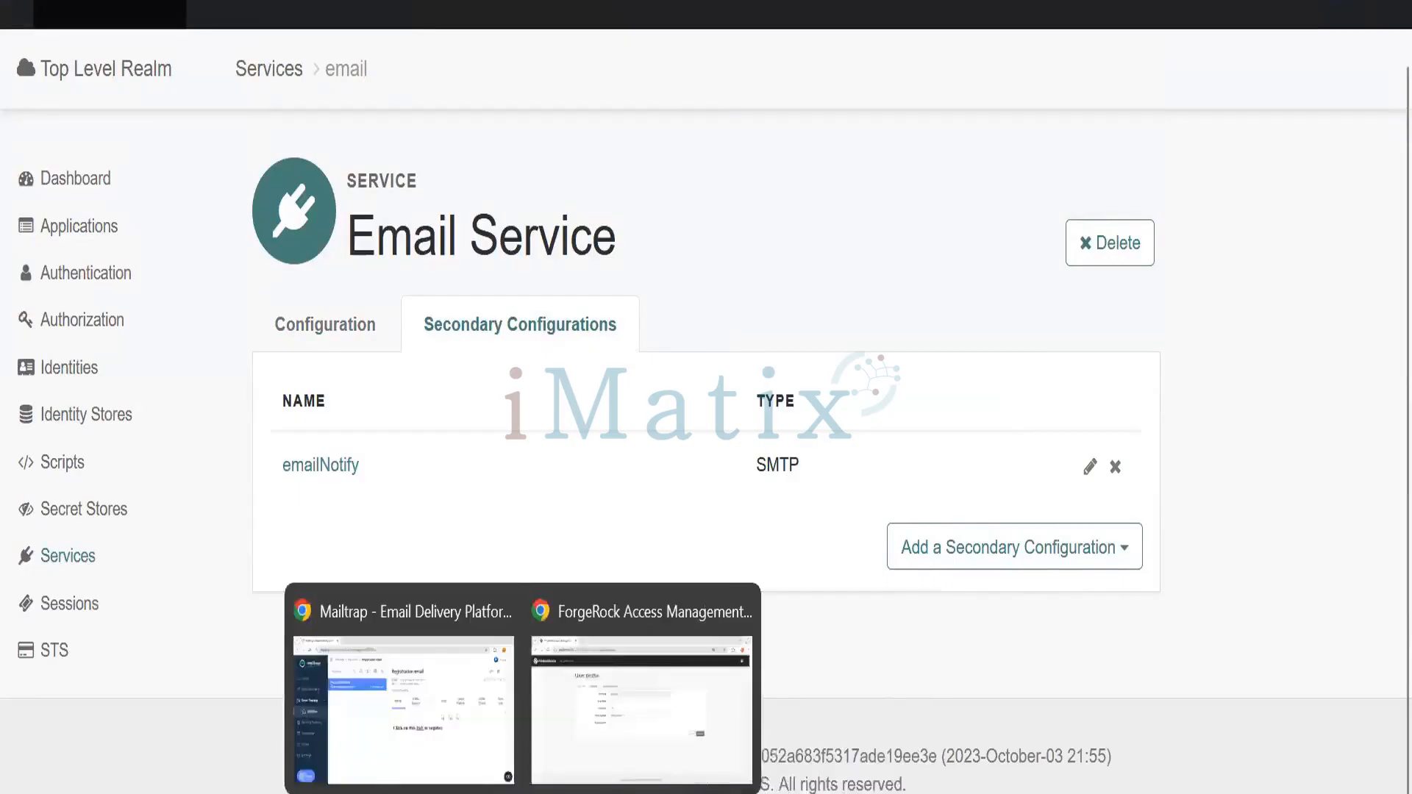
click(448, 751)
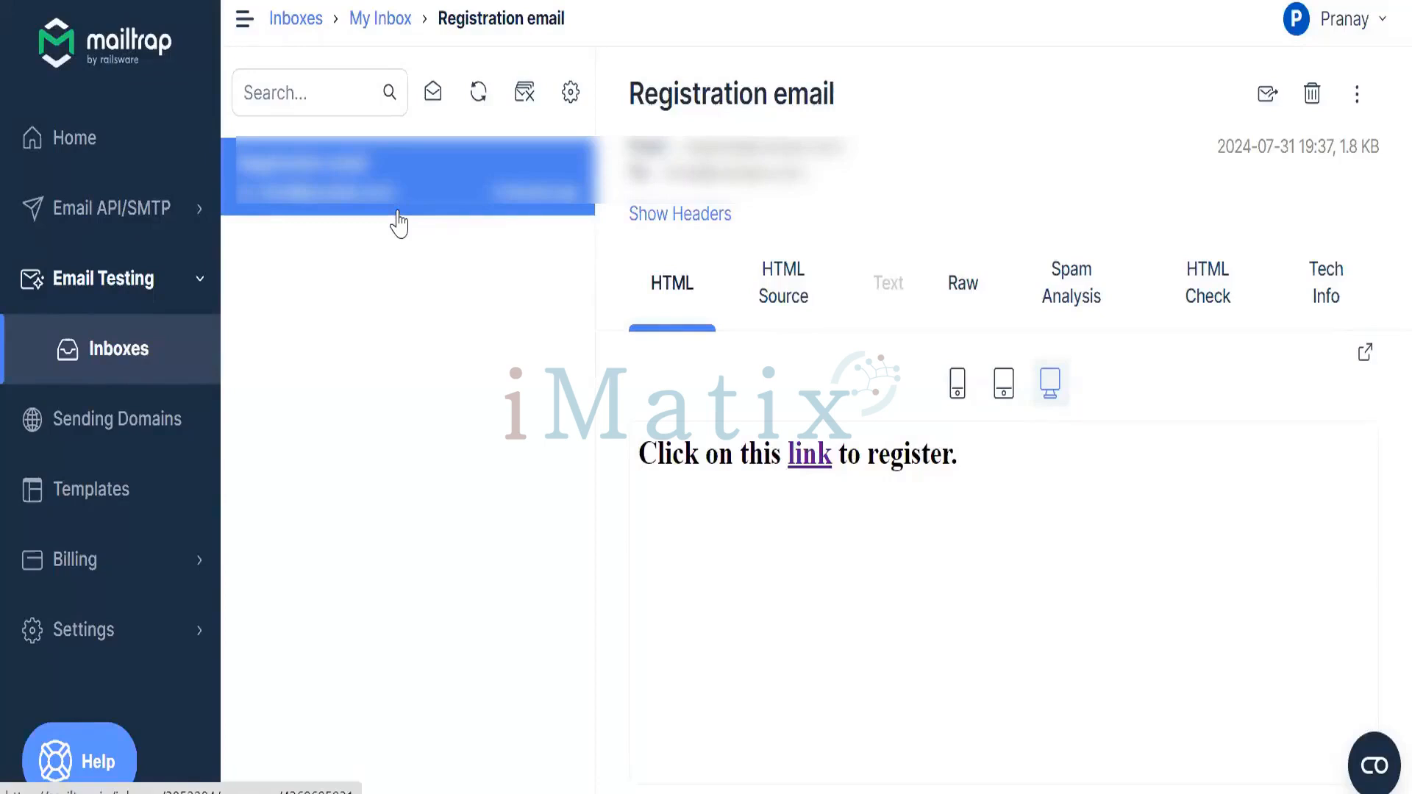
click(303, 22)
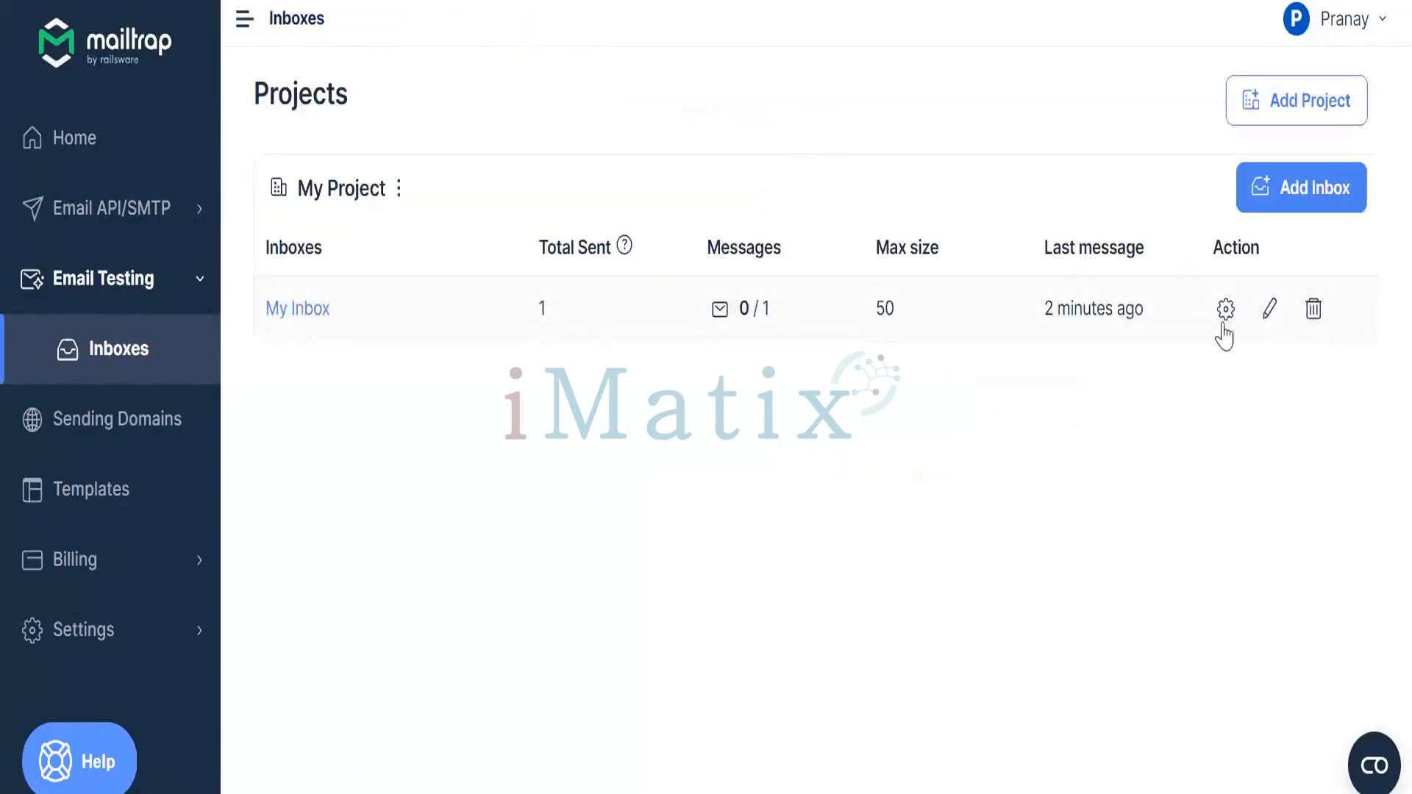
click(1225, 321)
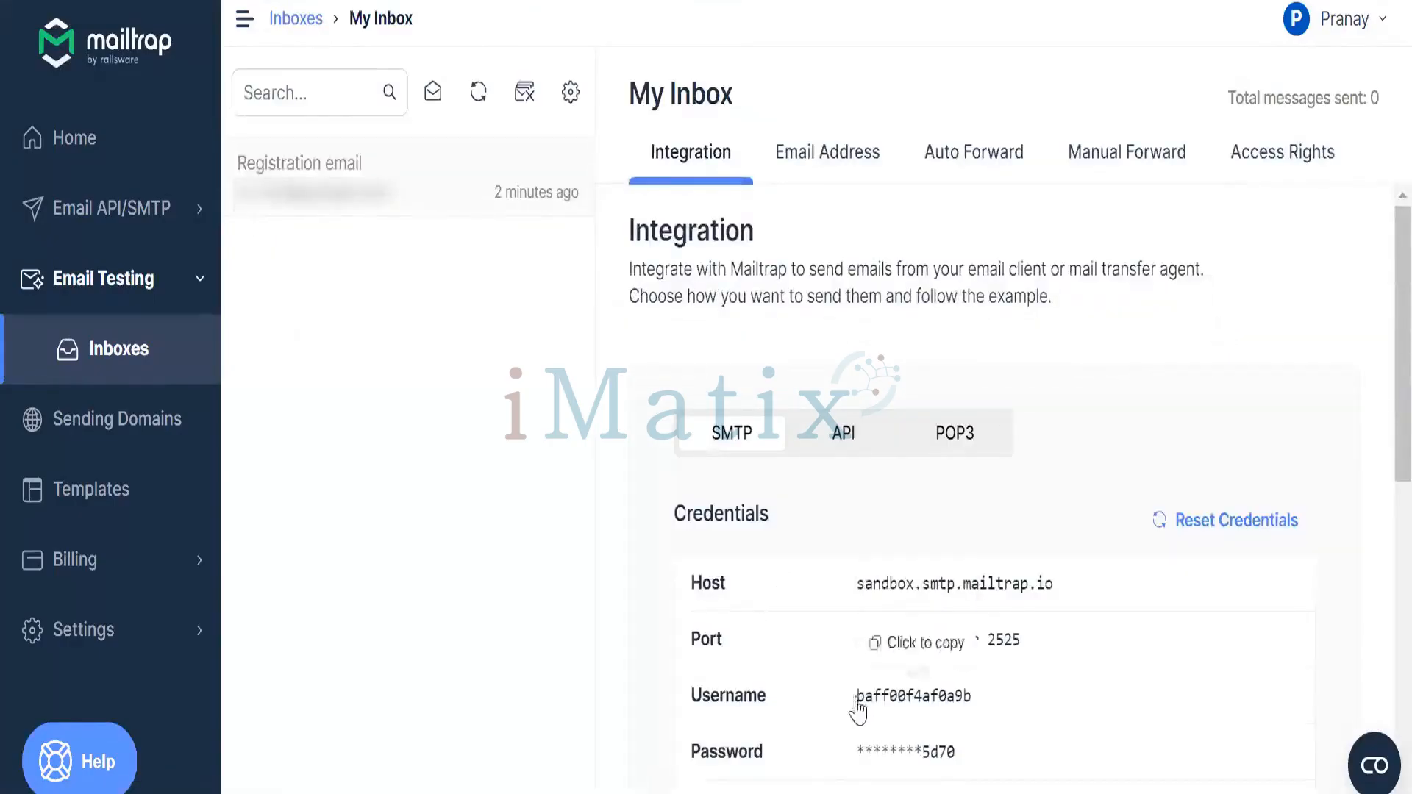
mouse_move(814, 793)
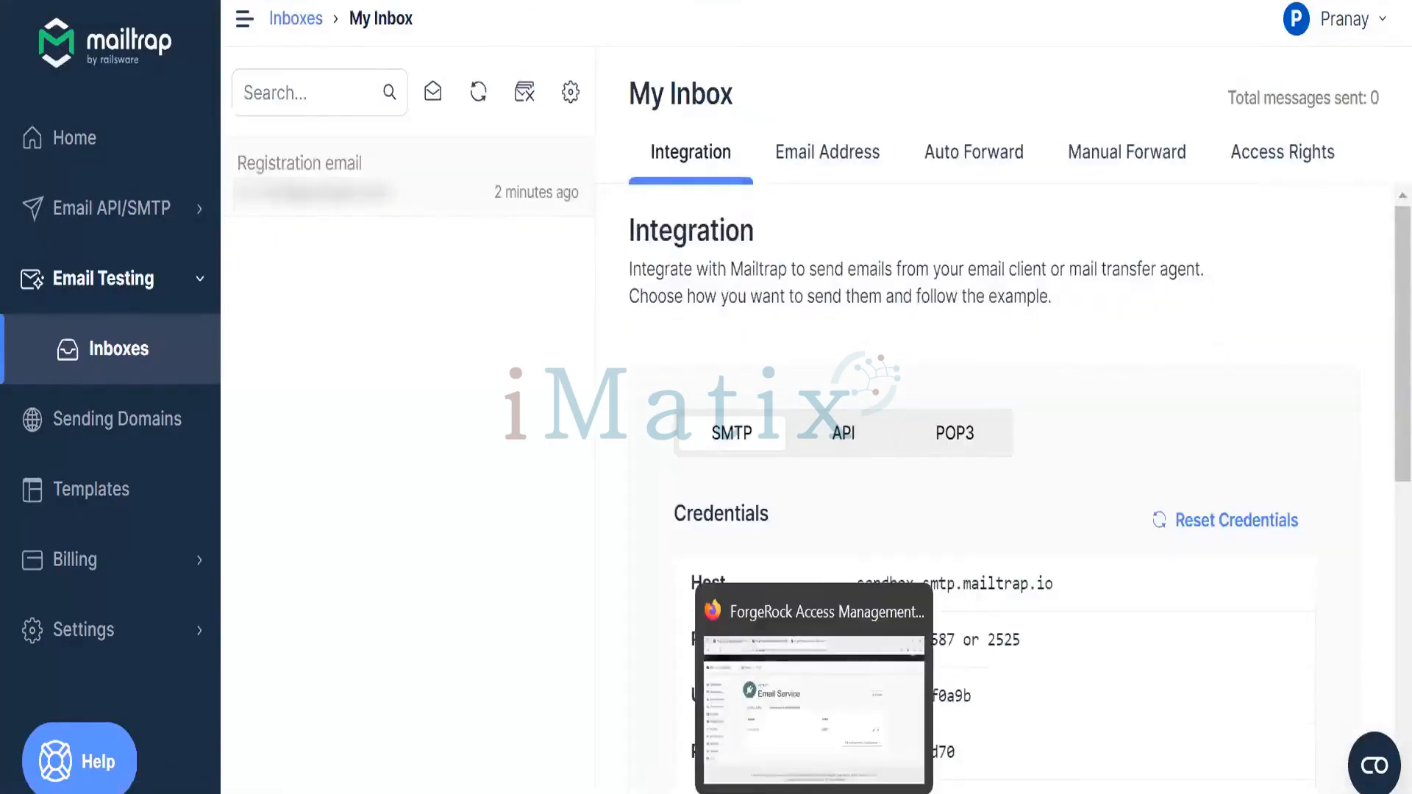
click(792, 756)
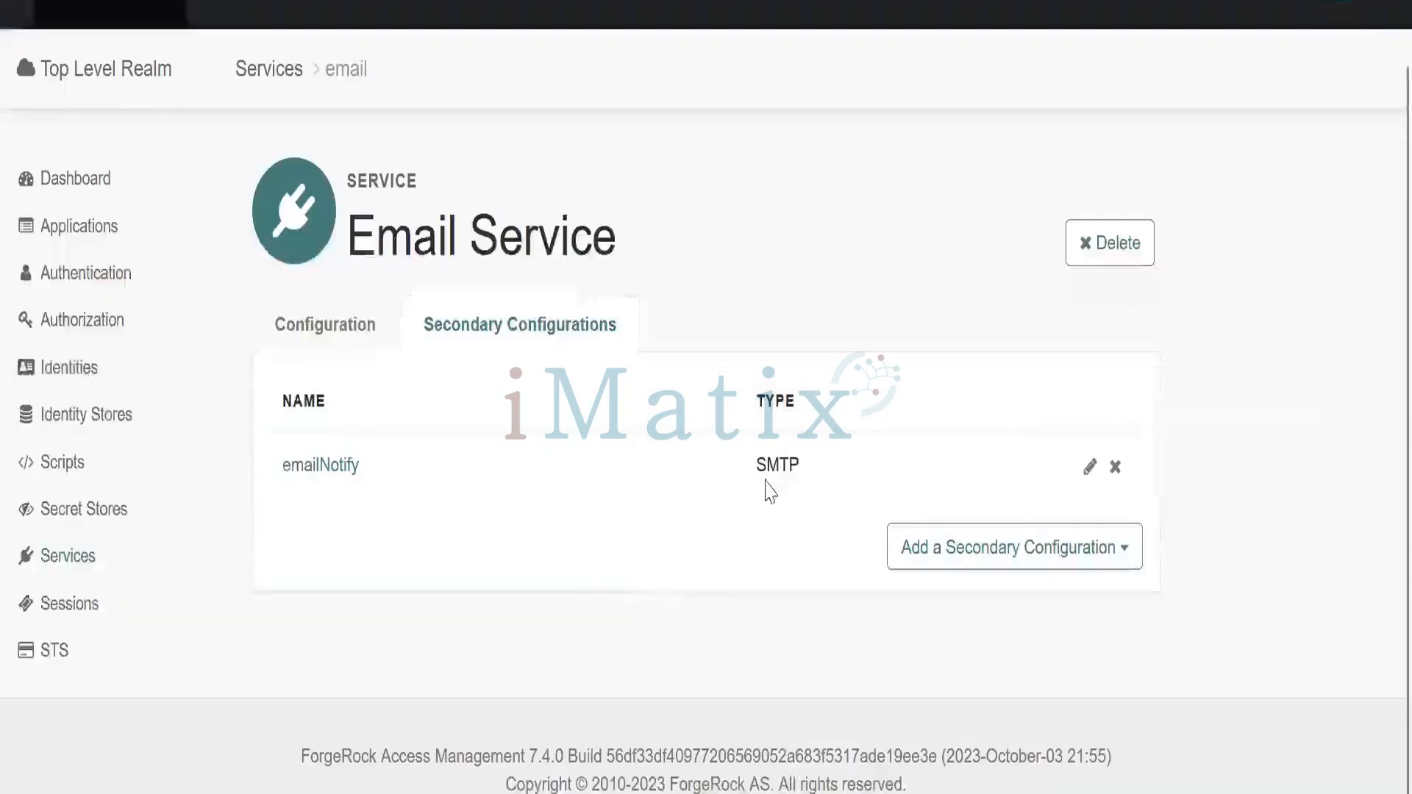
Open Services > User Self-Service, review User Registration, then view the Forgotten Password settings
click(82, 570)
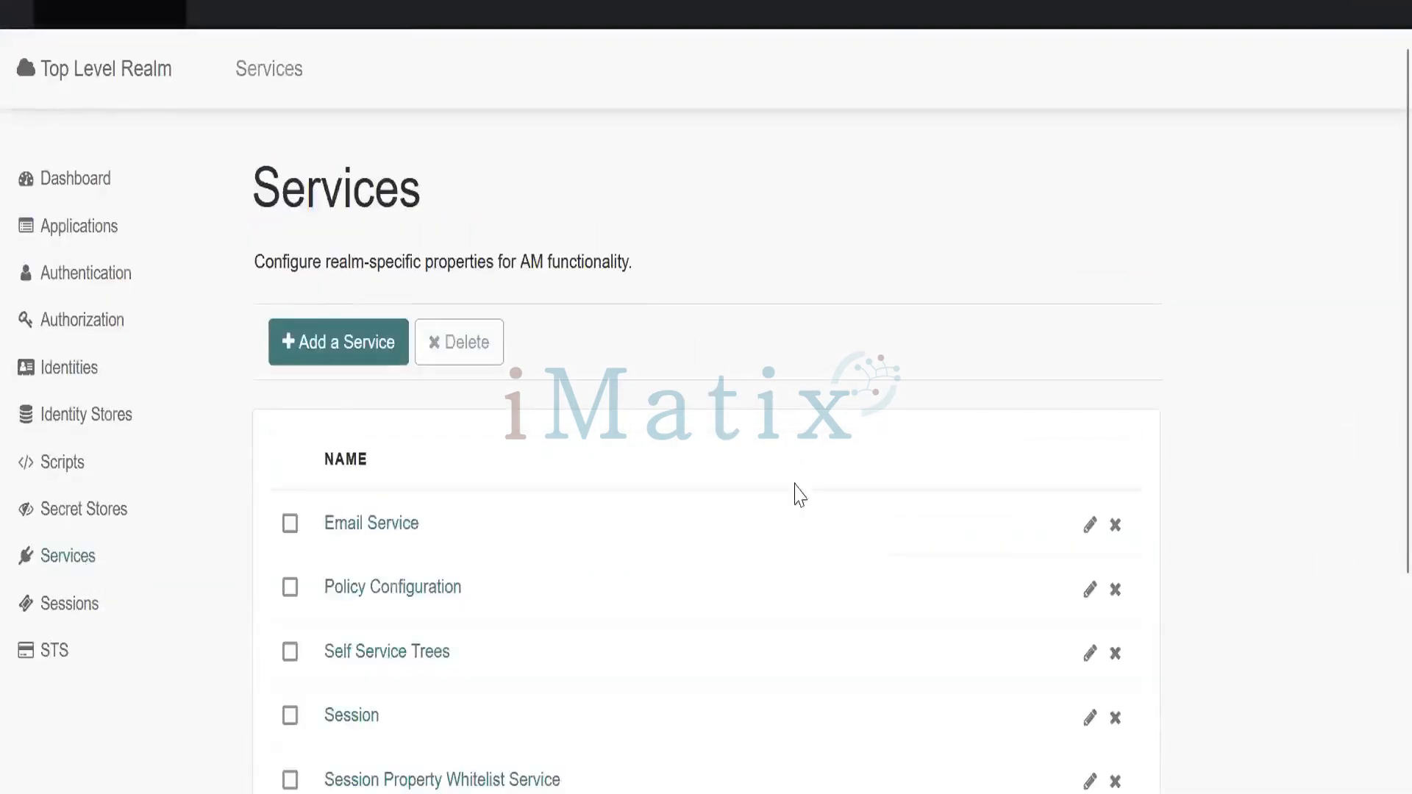
scroll(1354, 546, down, 4)
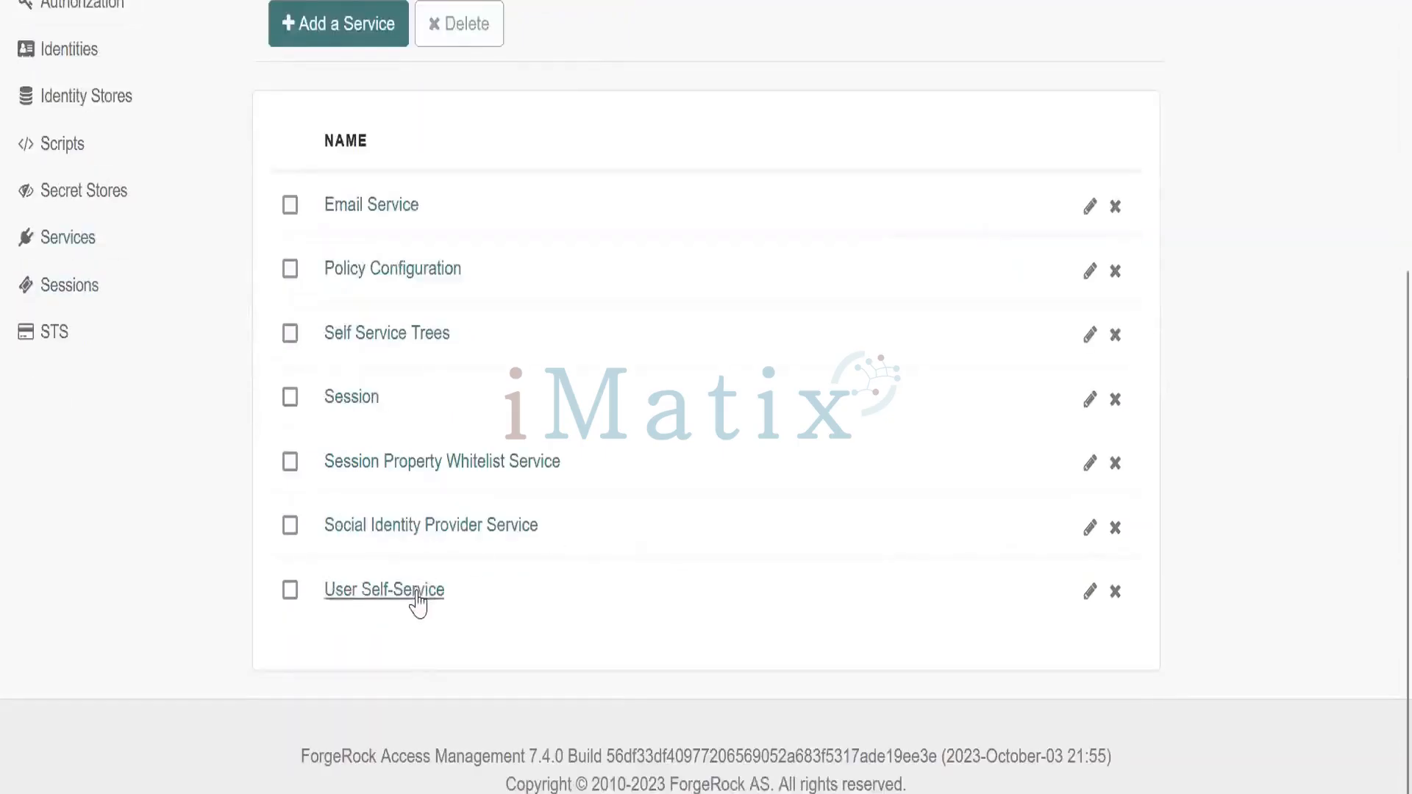
click(416, 593)
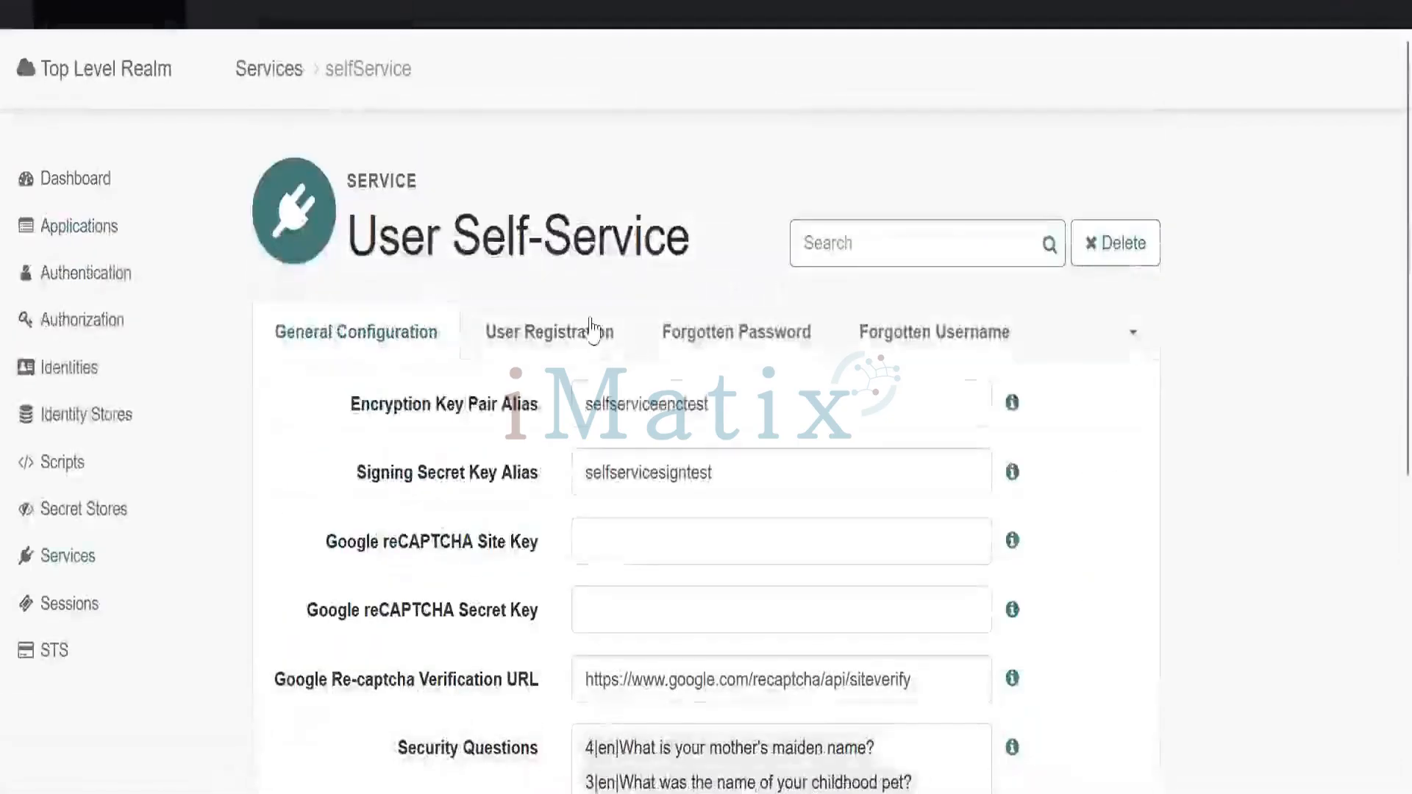
click(592, 330)
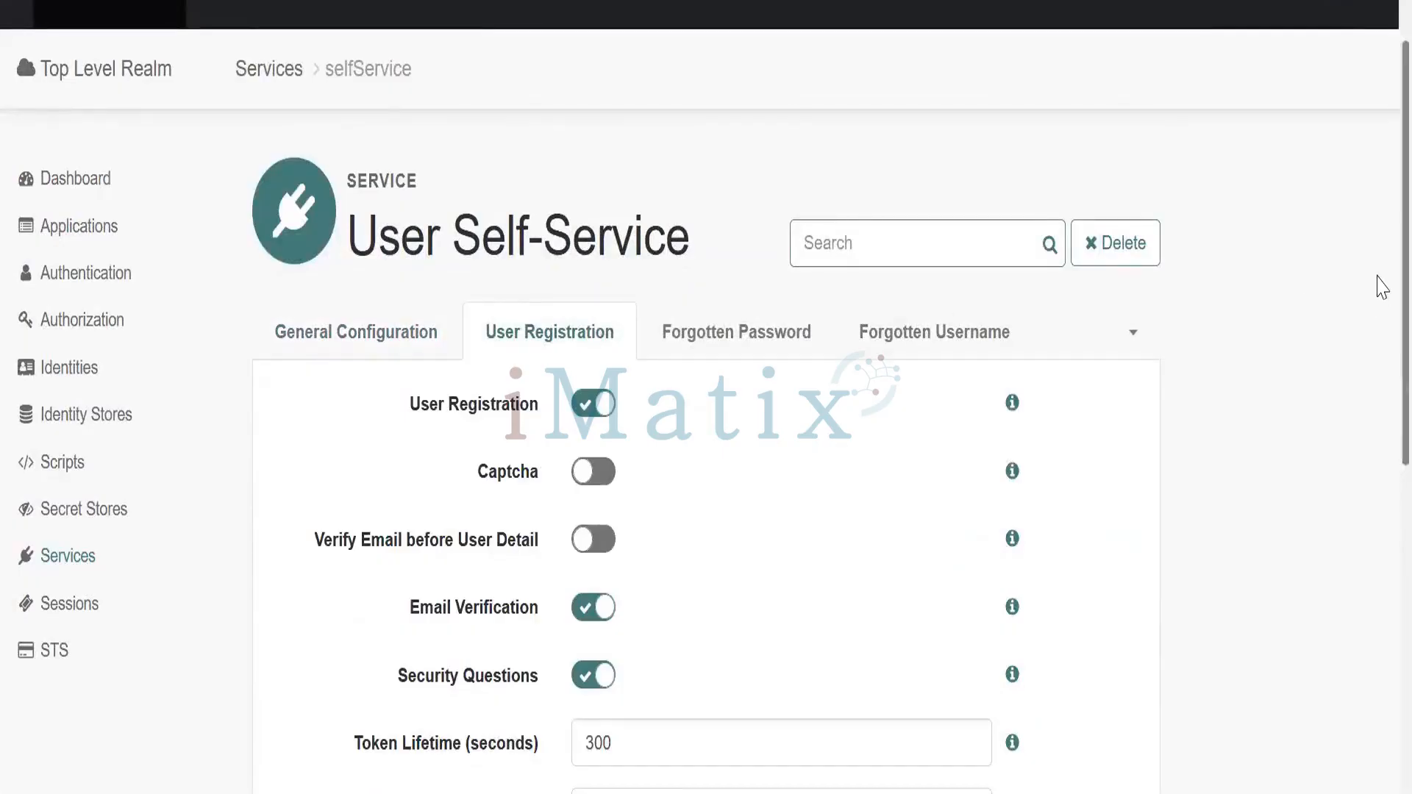
scroll(1381, 286, down, 5)
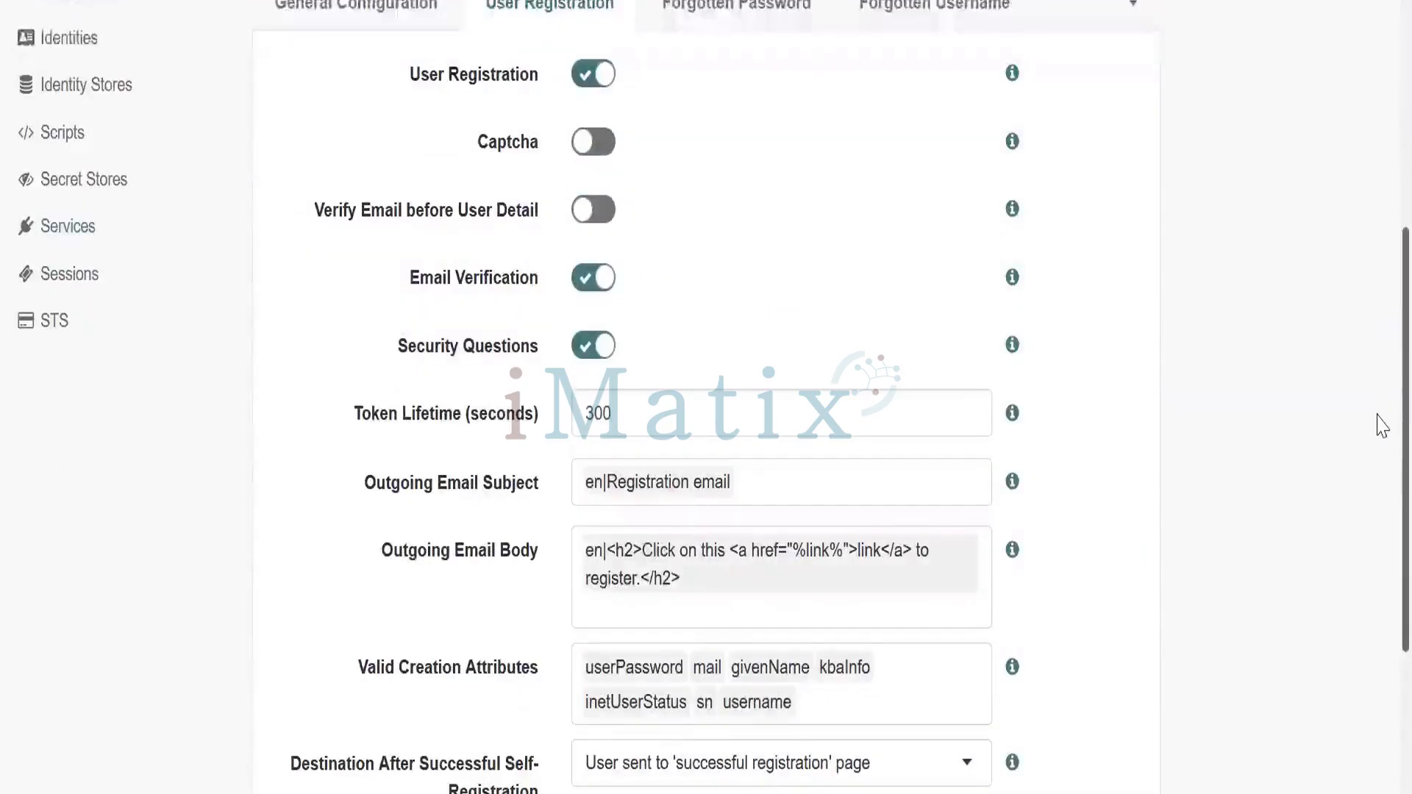
scroll(1381, 425, up, 2)
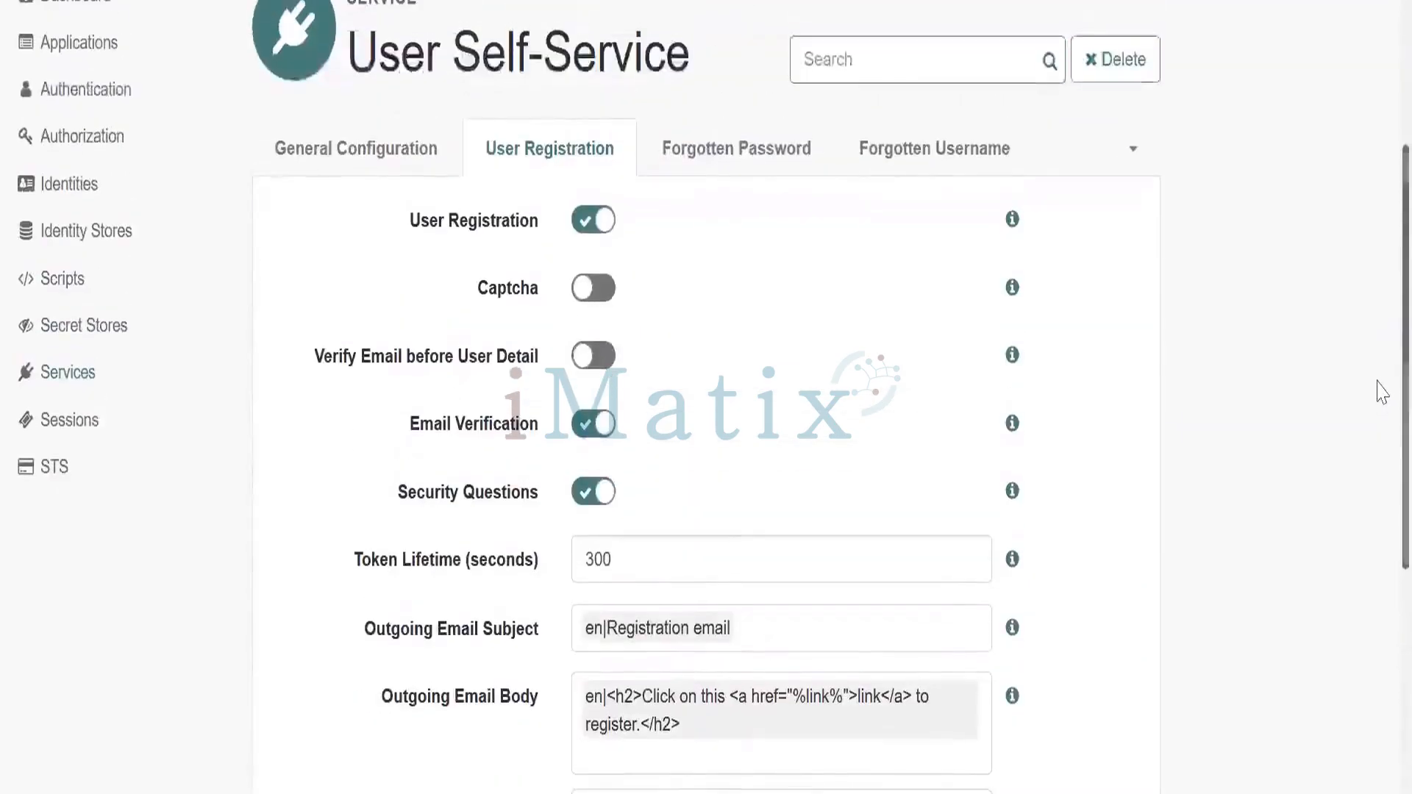
click(767, 166)
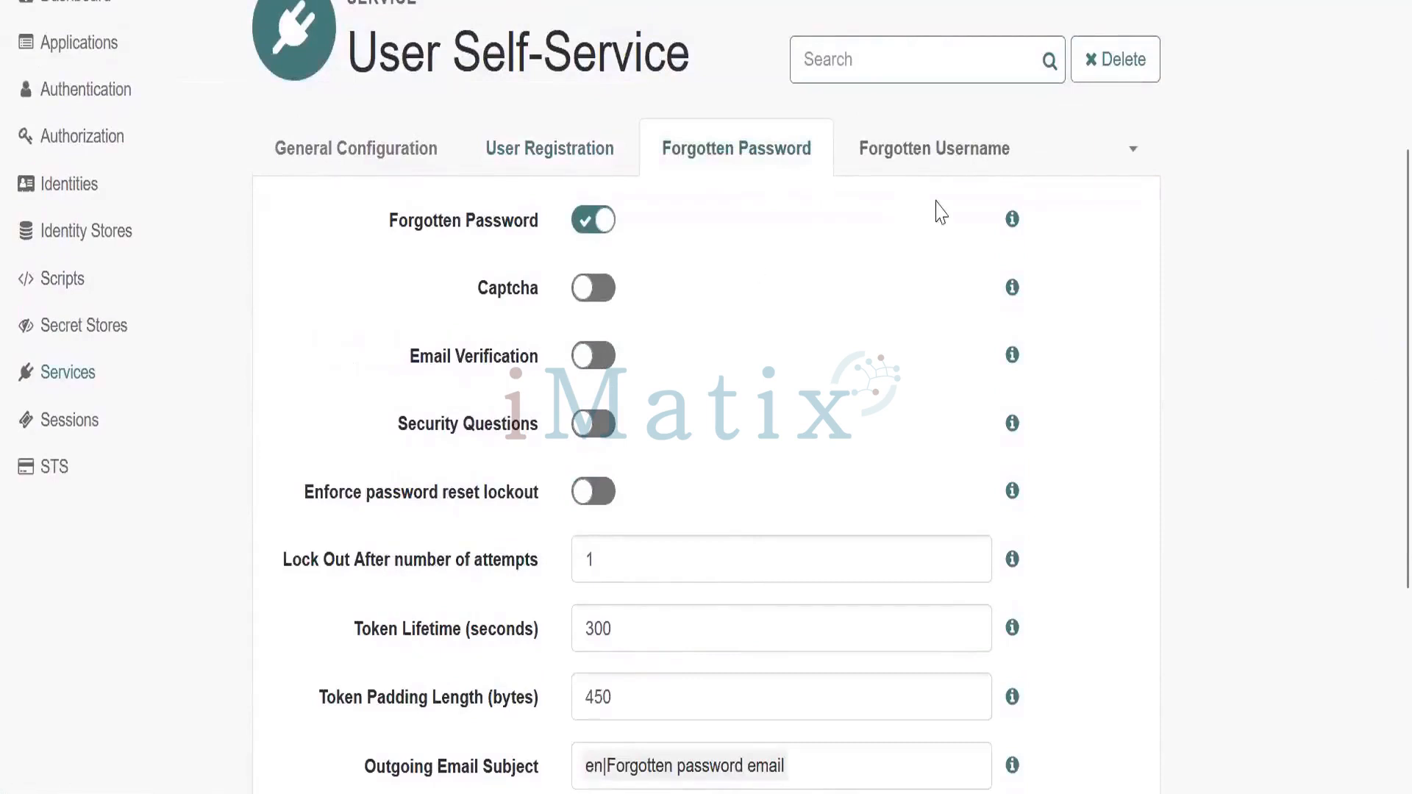
Switch on Email Username in the Forgotten Username settings, save, and go to the sign-in window
click(919, 164)
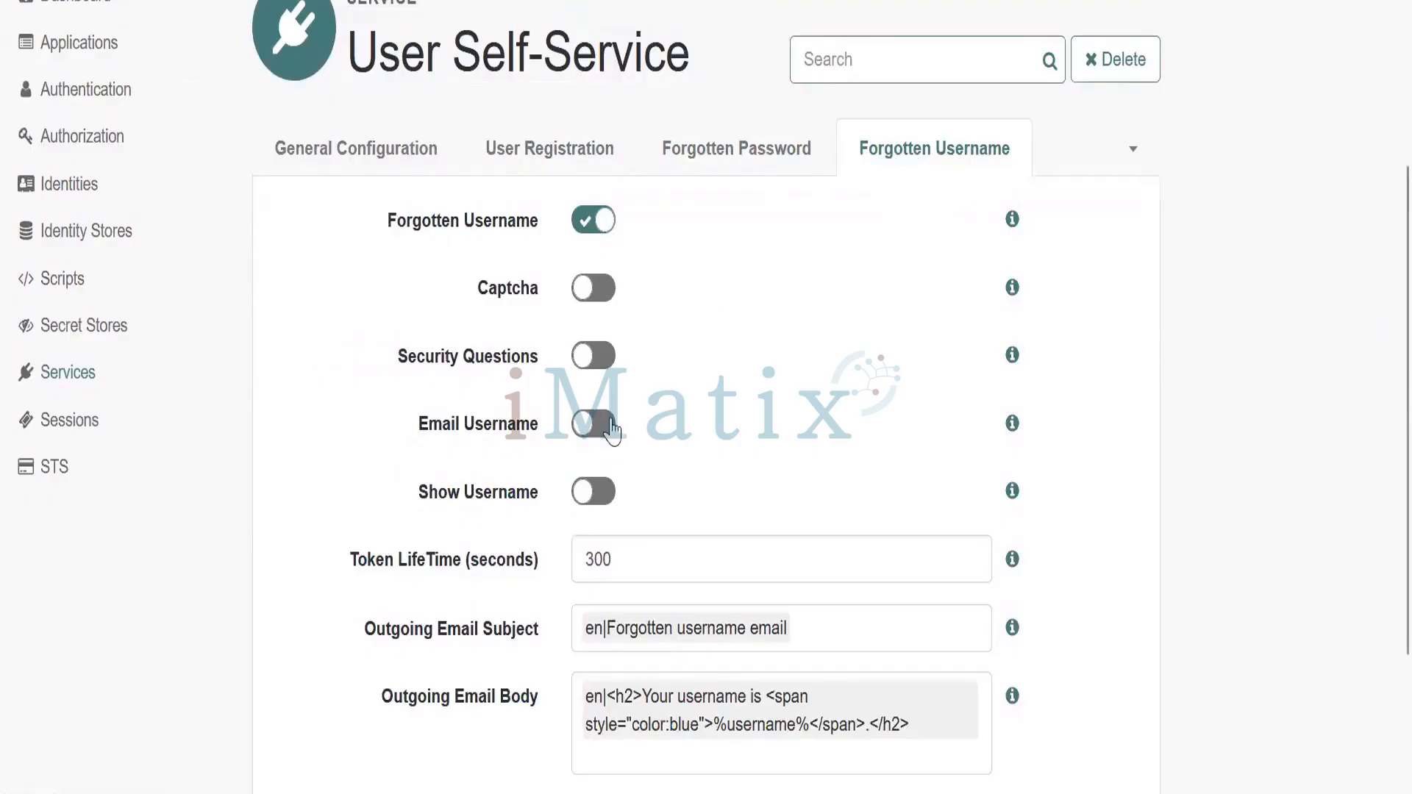
click(589, 424)
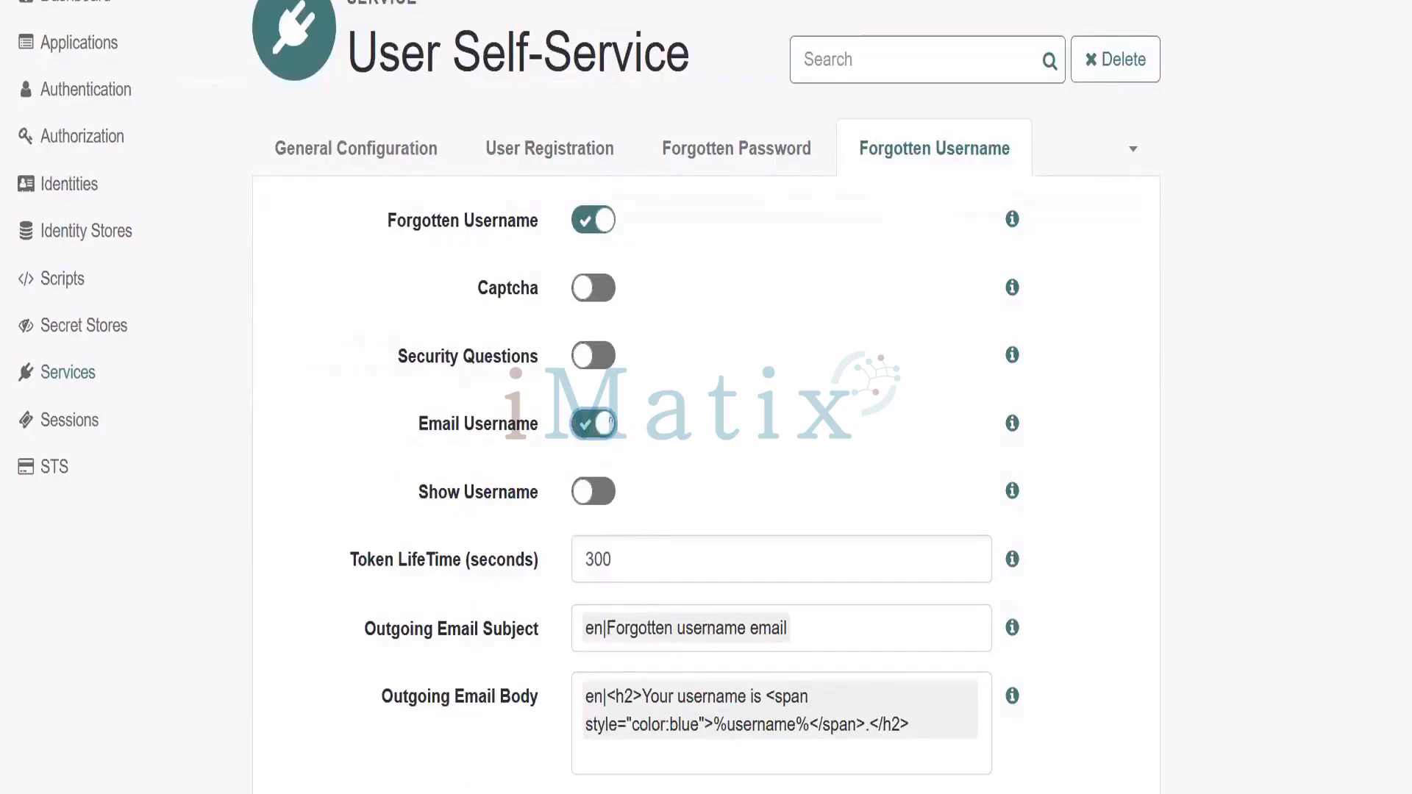
scroll(1383, 525, down, 2)
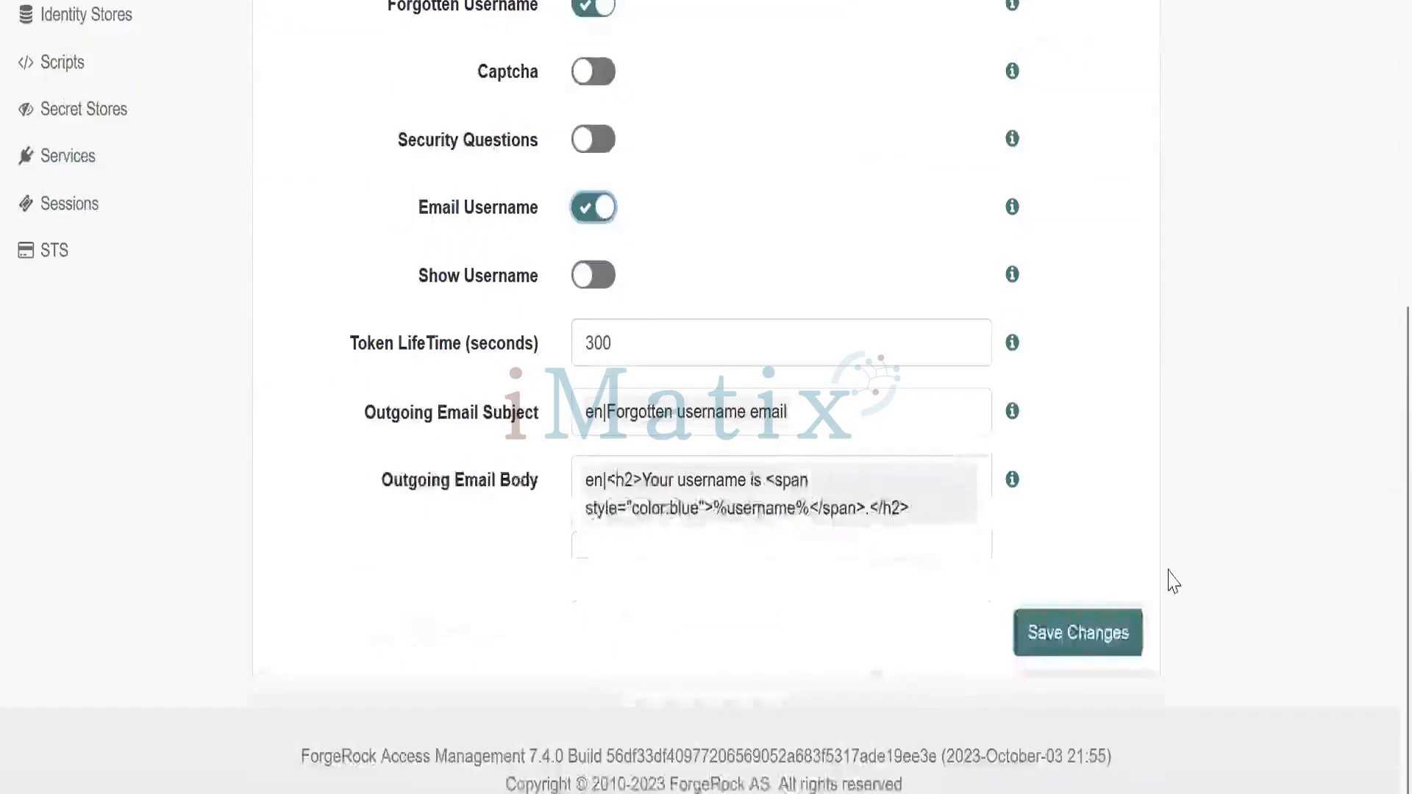
click(1044, 646)
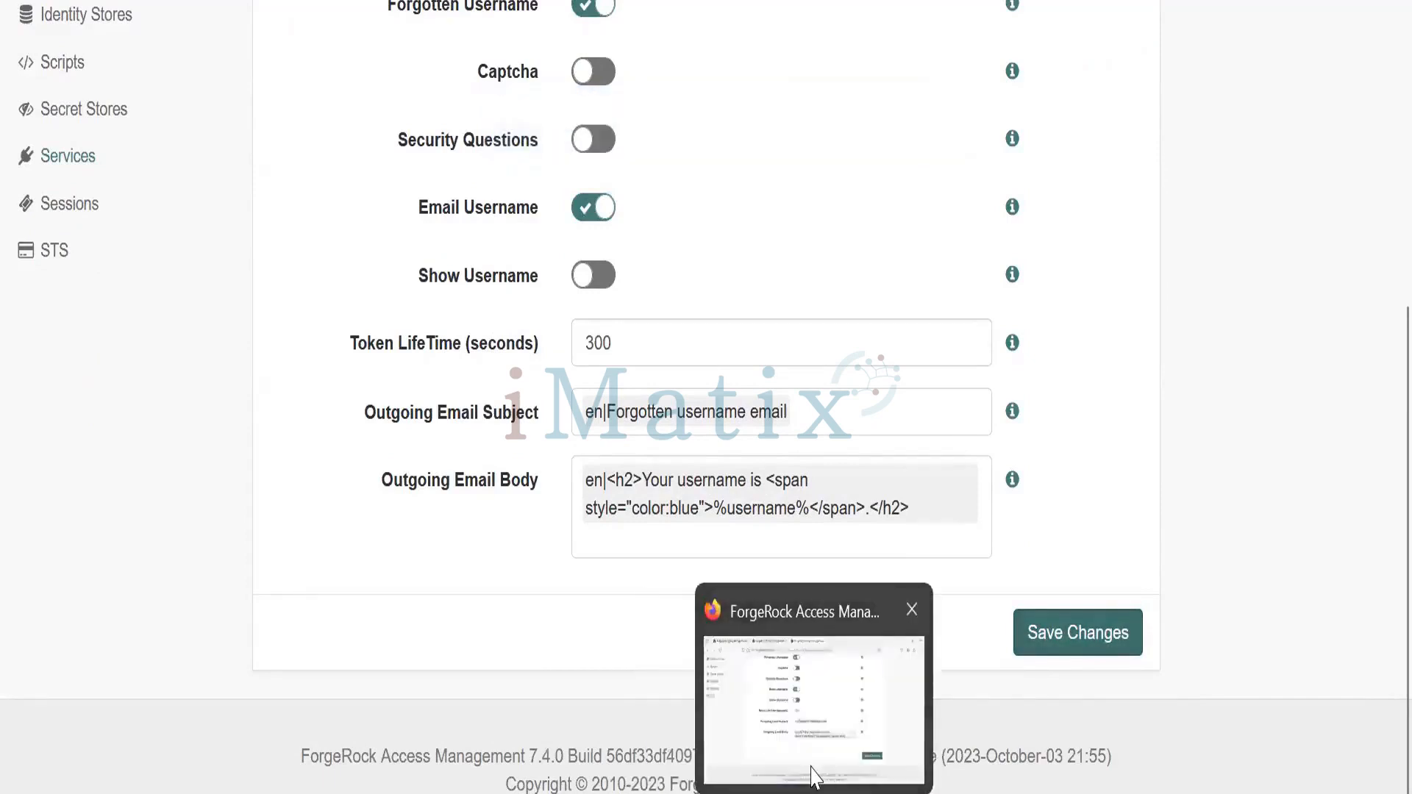
key(alt+Tab)
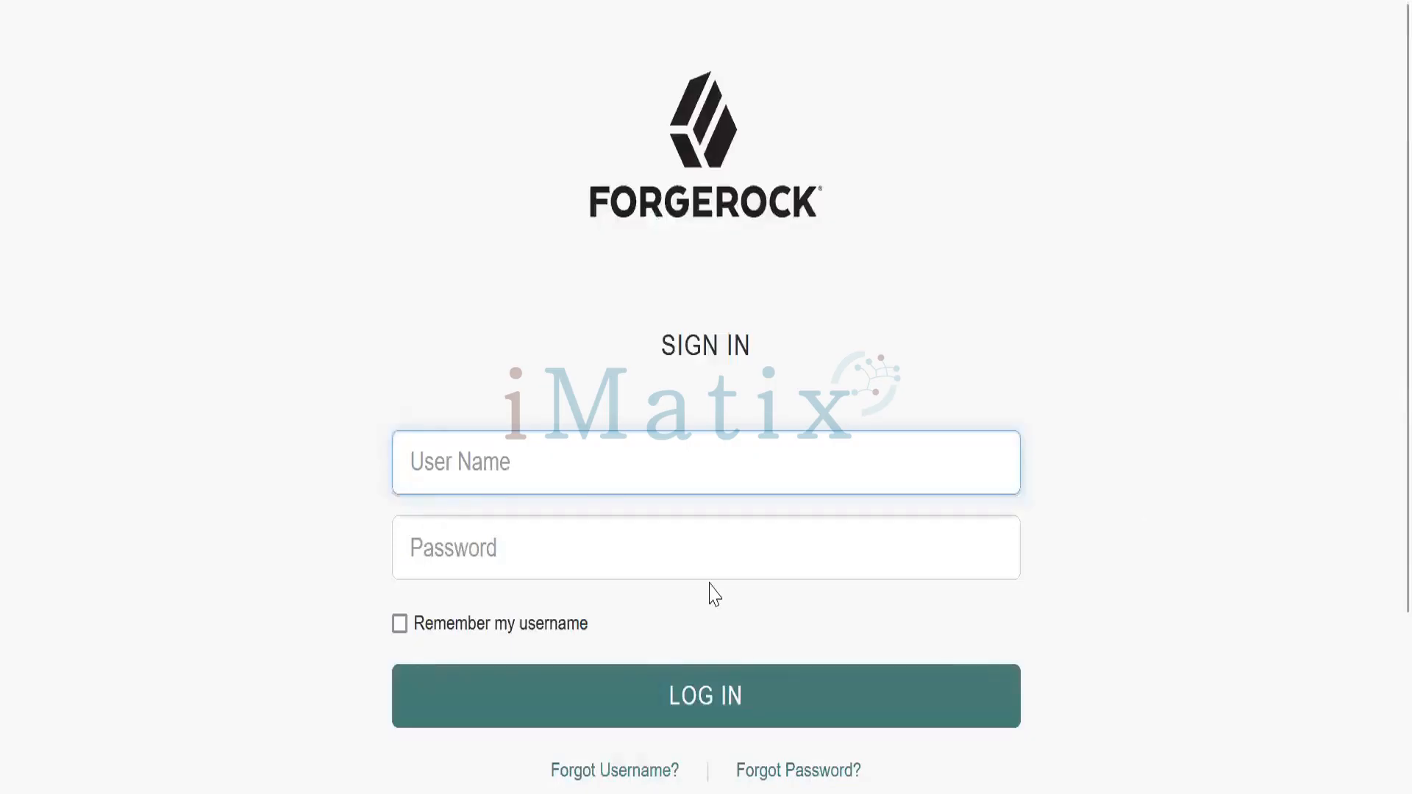
Start Forgot Username? and paste the registered email address into the Email address field
scroll(712, 592, down, 2)
click(643, 607)
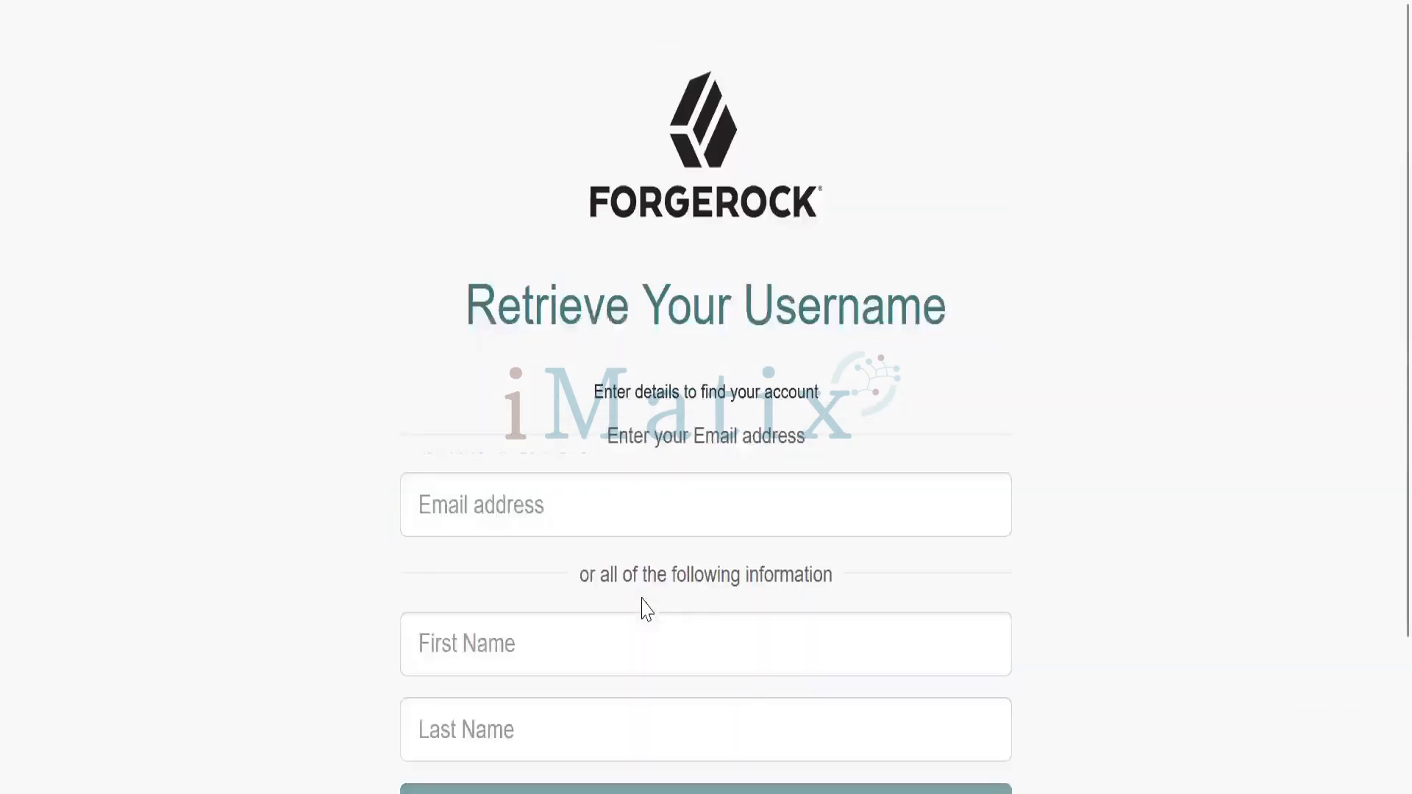
mouse_move(632, 790)
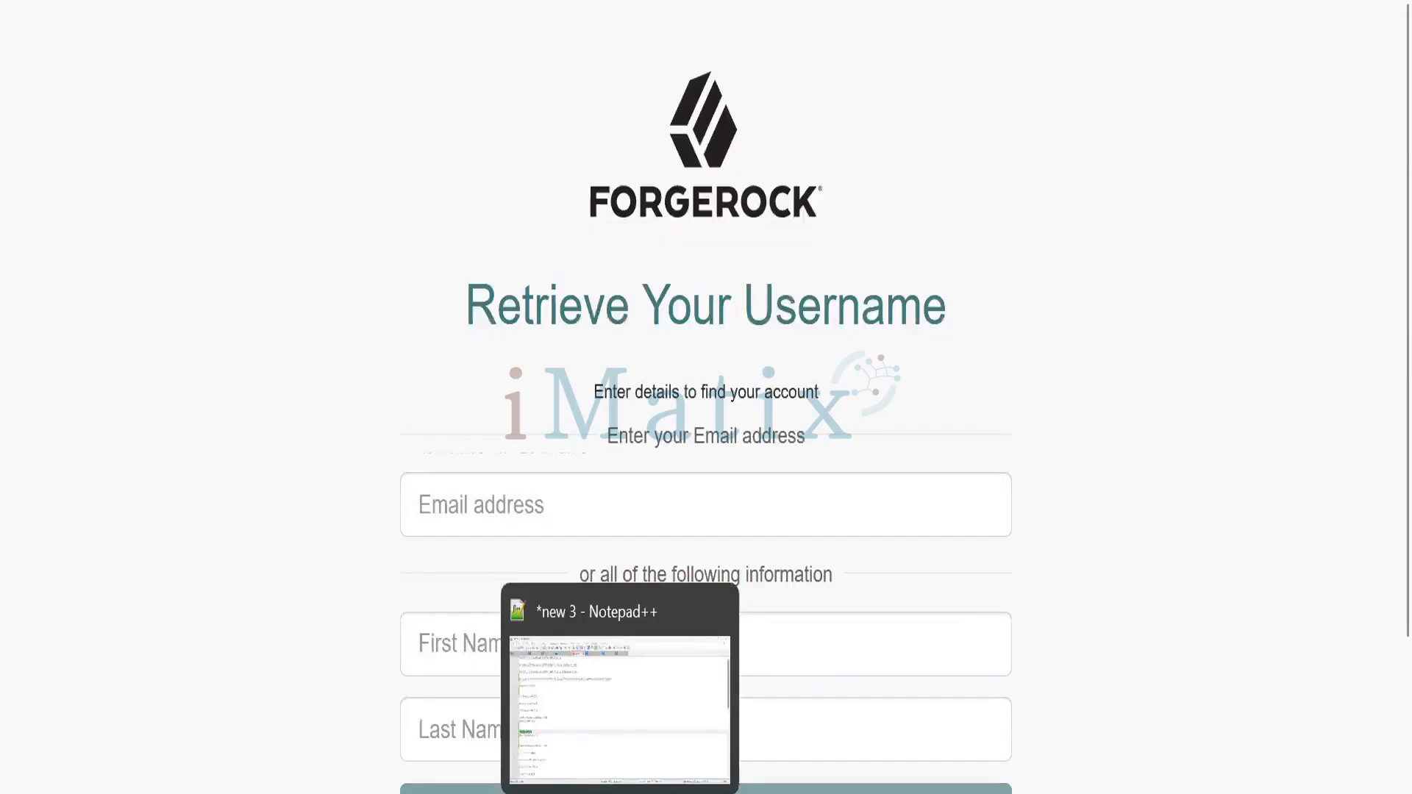
click(479, 509)
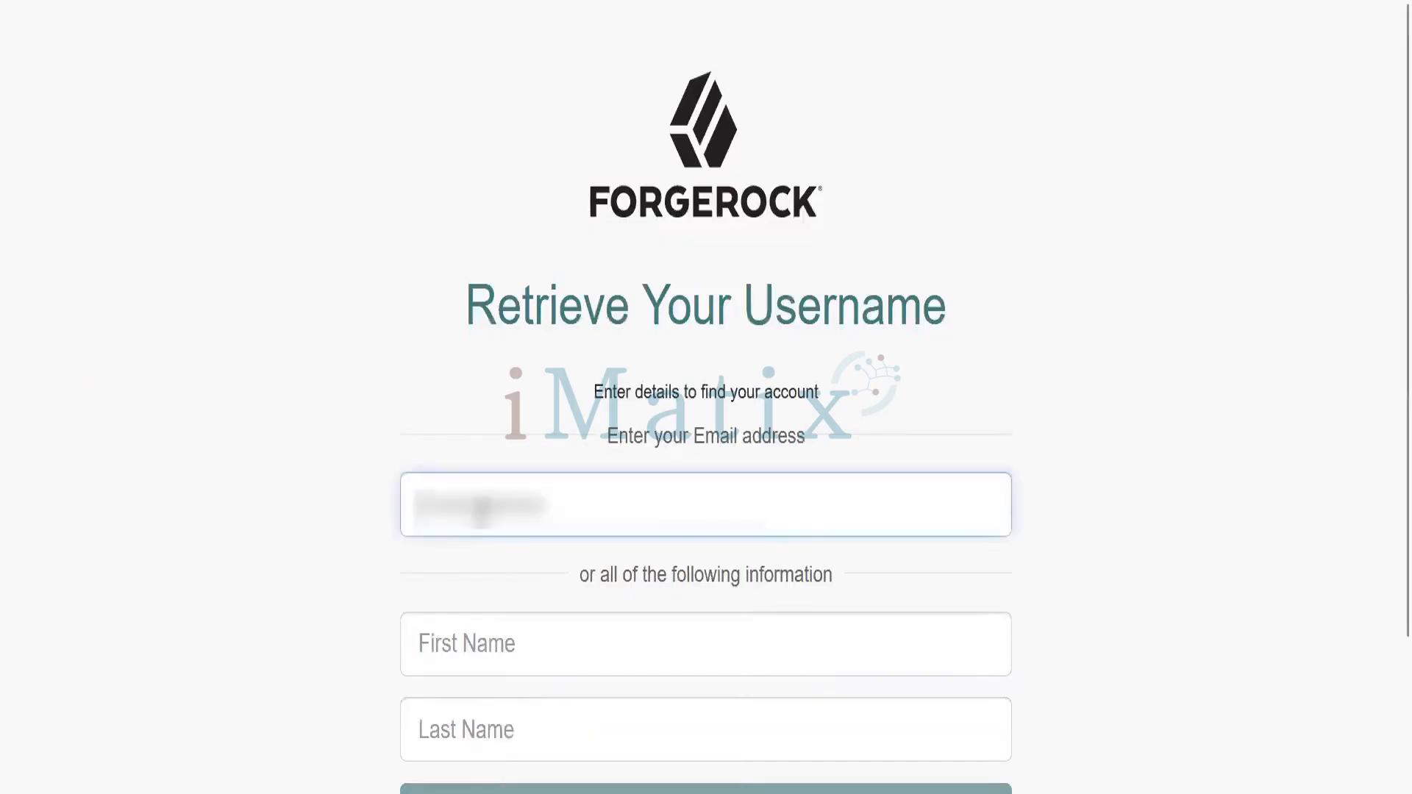
key(ctrl+v)
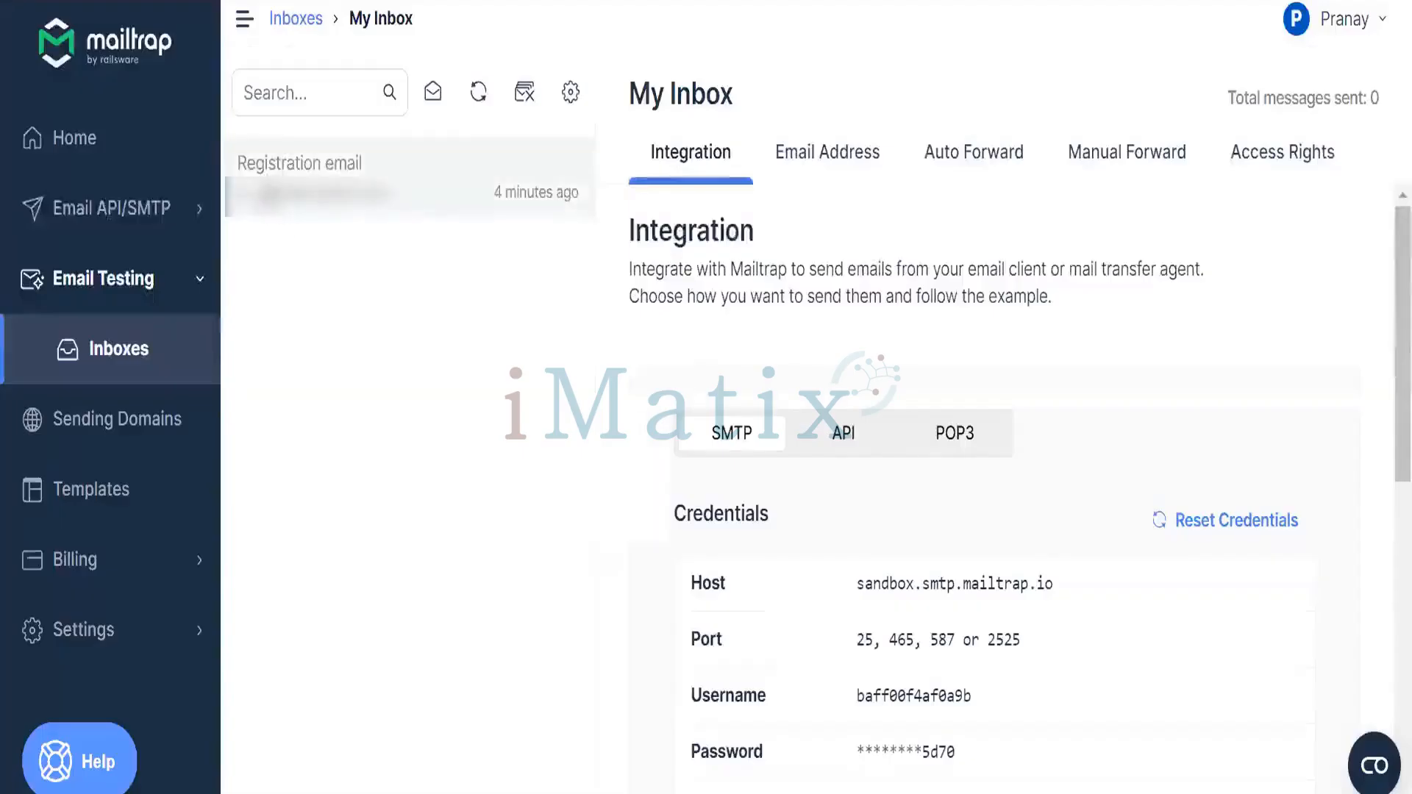
Open the registration email in Mailtrap and select its sender and recipient addresses
click(409, 215)
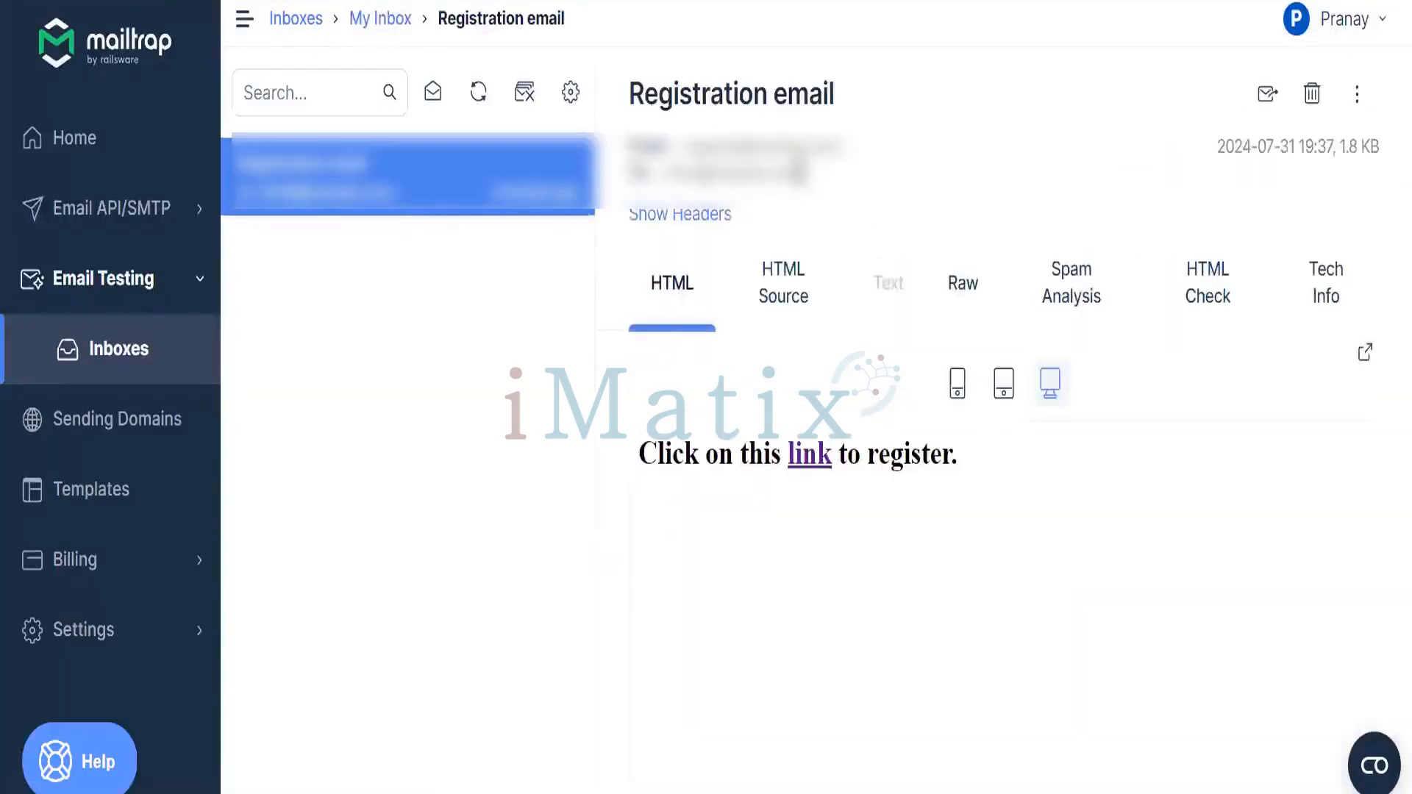
drag(692, 145, 845, 147)
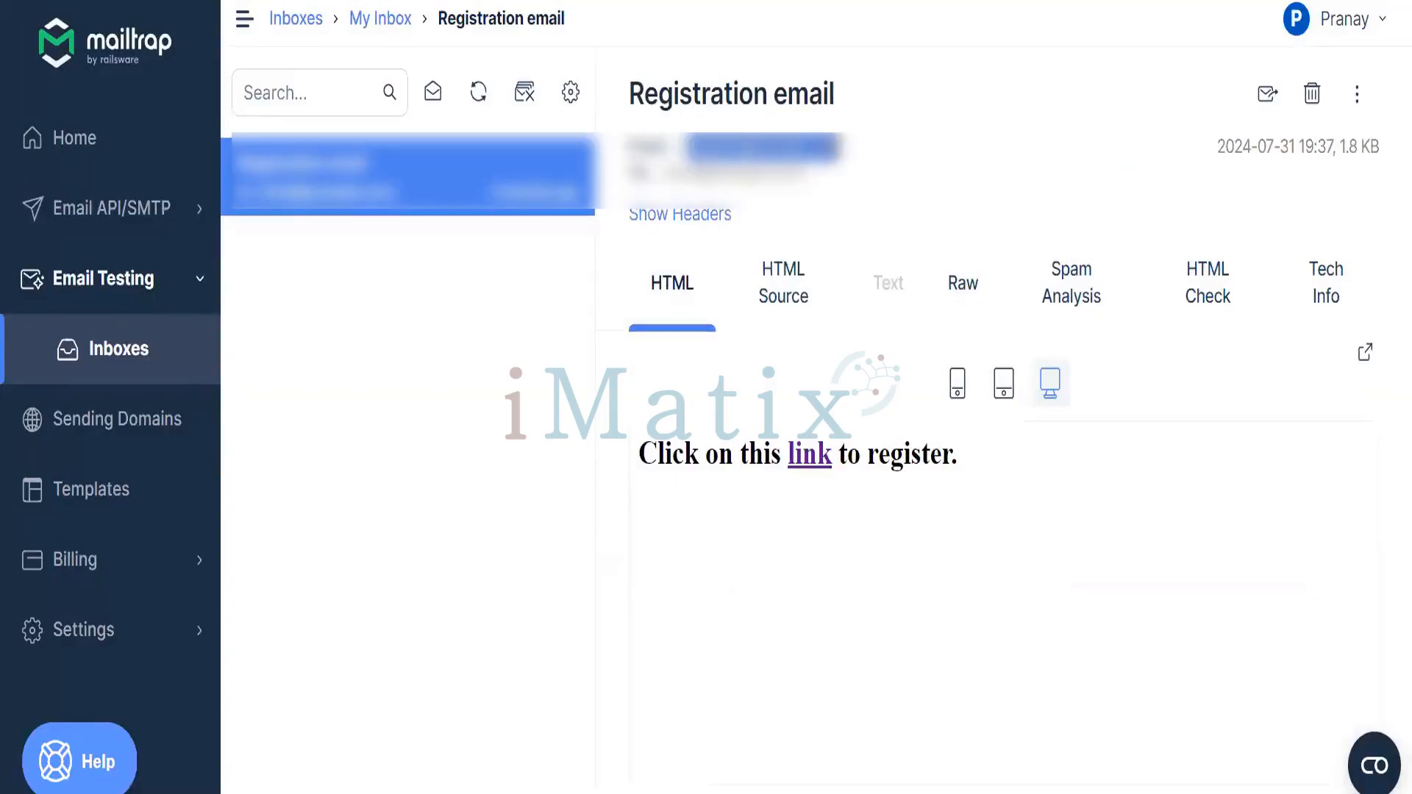
click(671, 173)
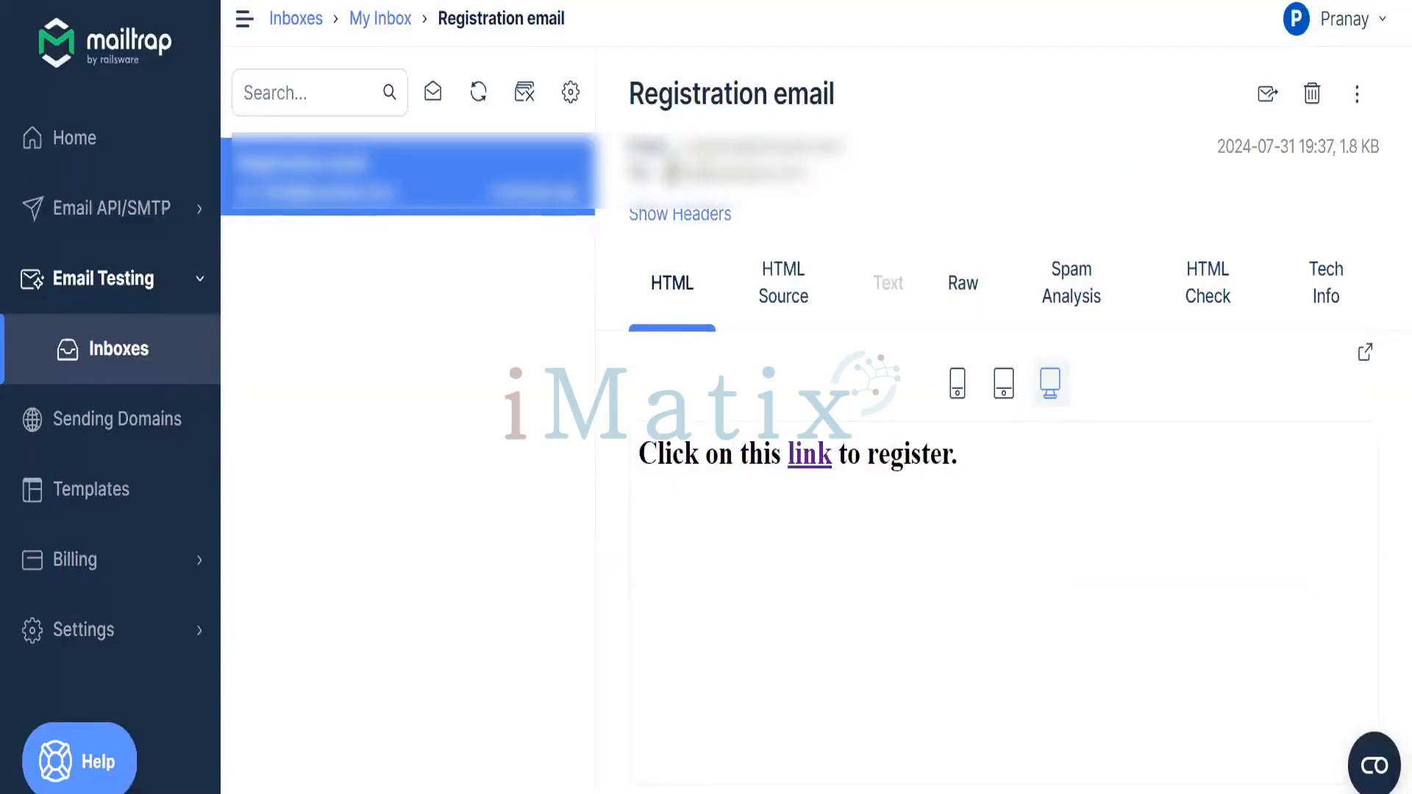
drag(671, 173, 802, 172)
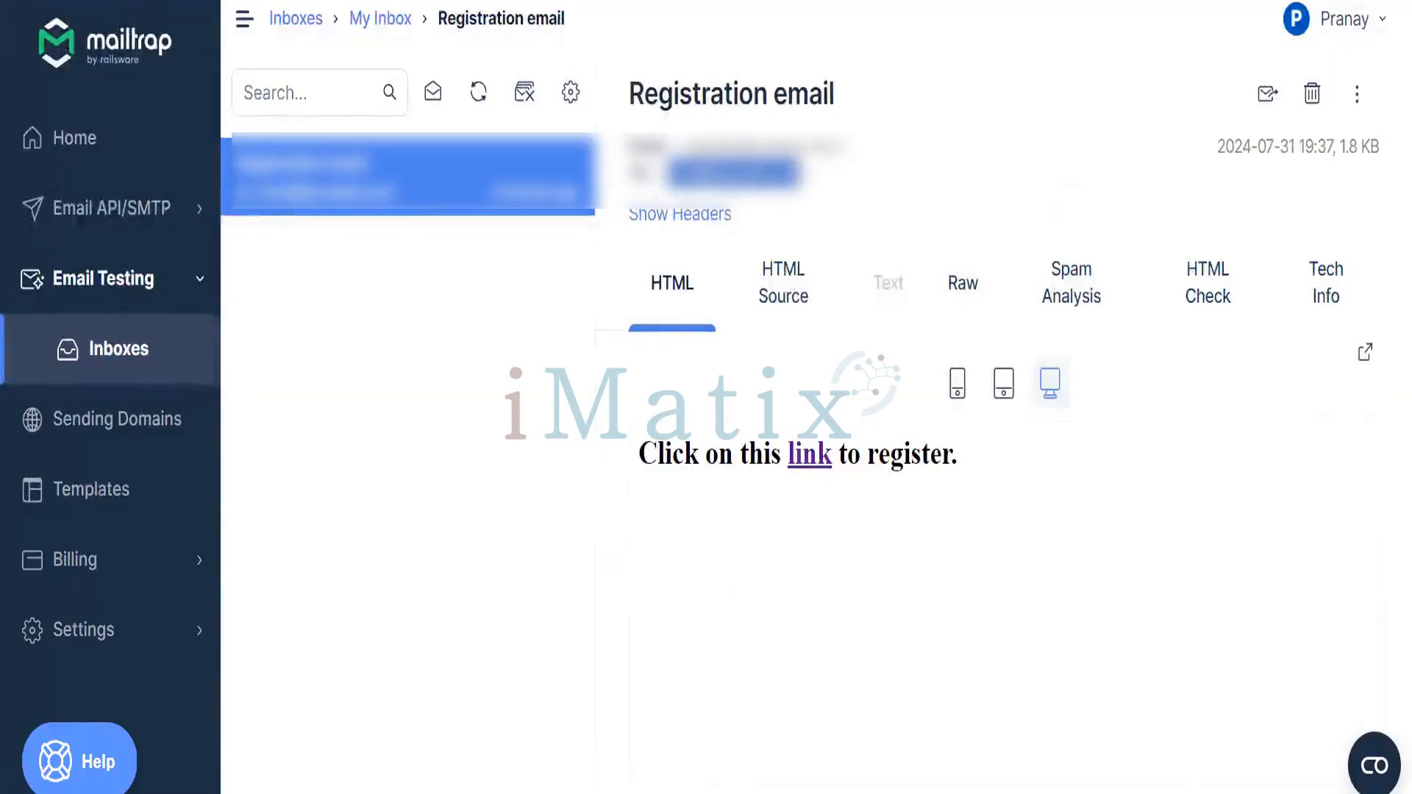
Refresh the inbox and open the new Forgotten username email showing the account's username
key(ctrl+r)
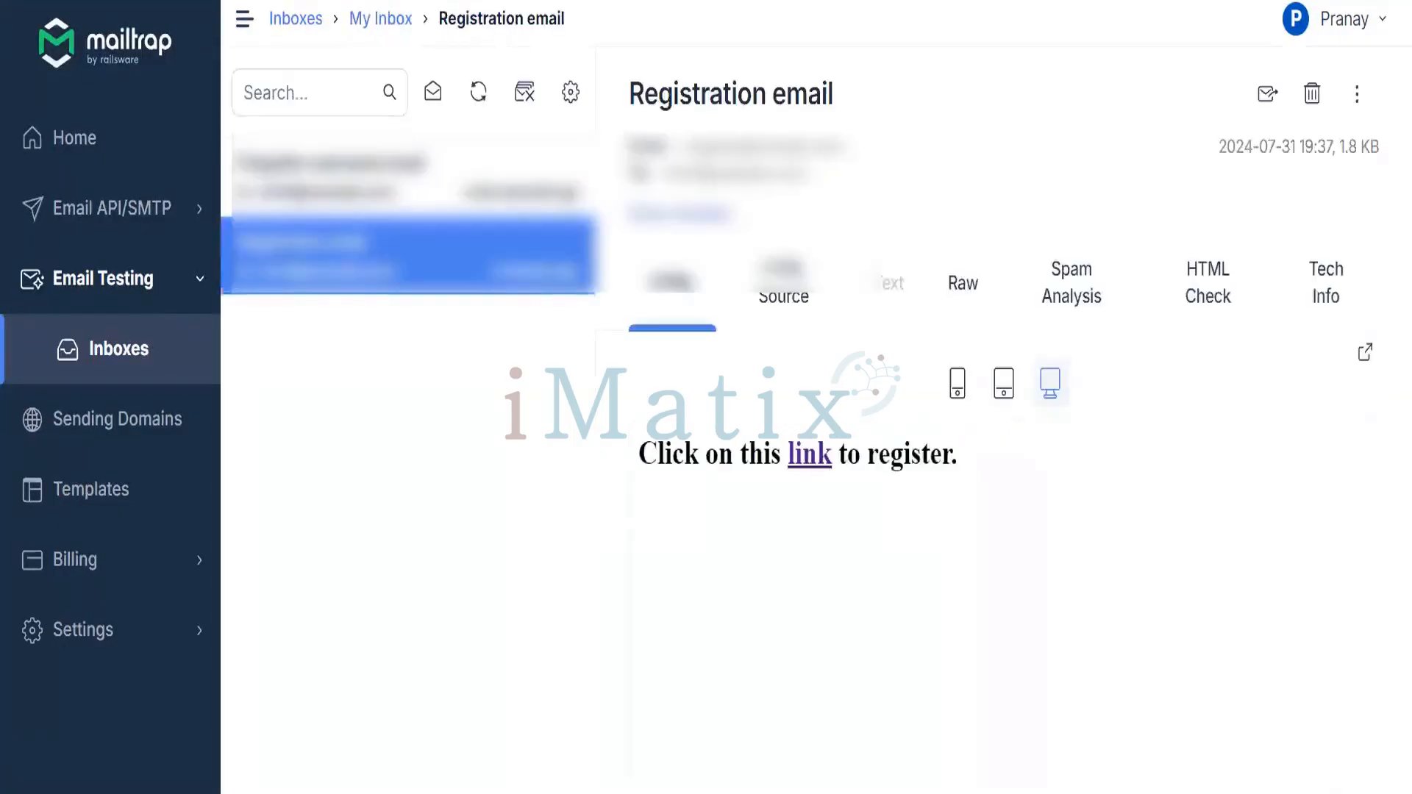
click(337, 193)
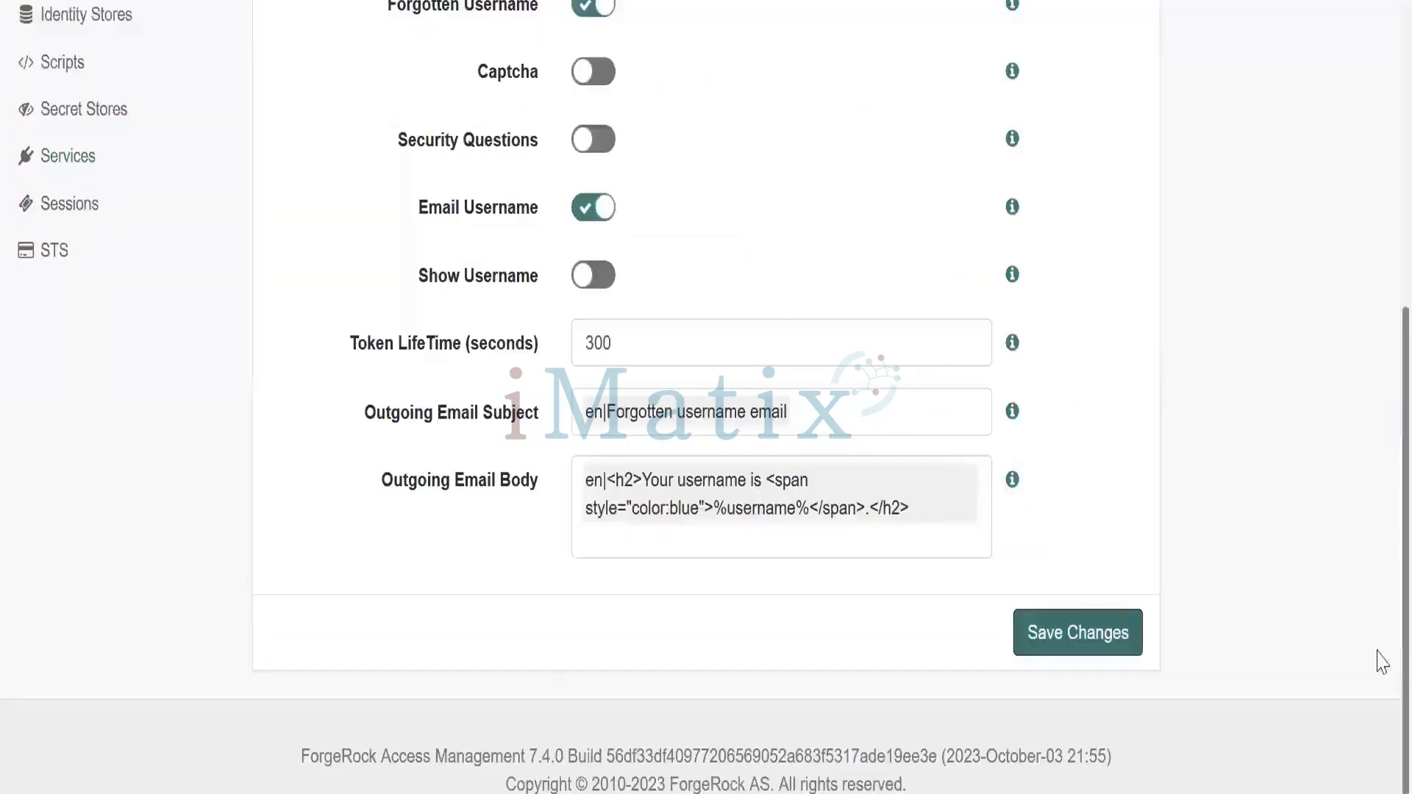
scroll(1377, 647, up, 5)
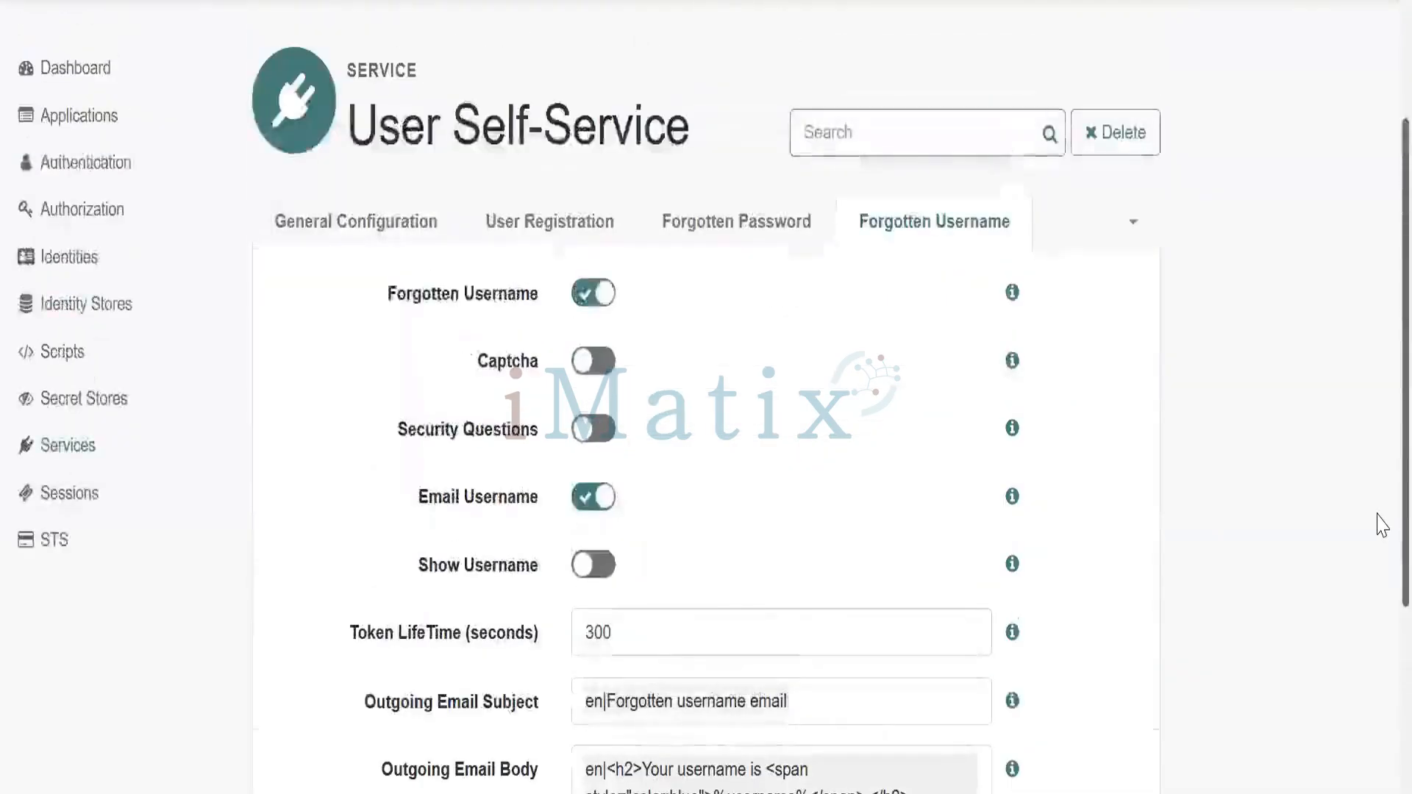
Turn on email verification in the Forgotten Password self-service settings and save them
click(759, 234)
click(609, 432)
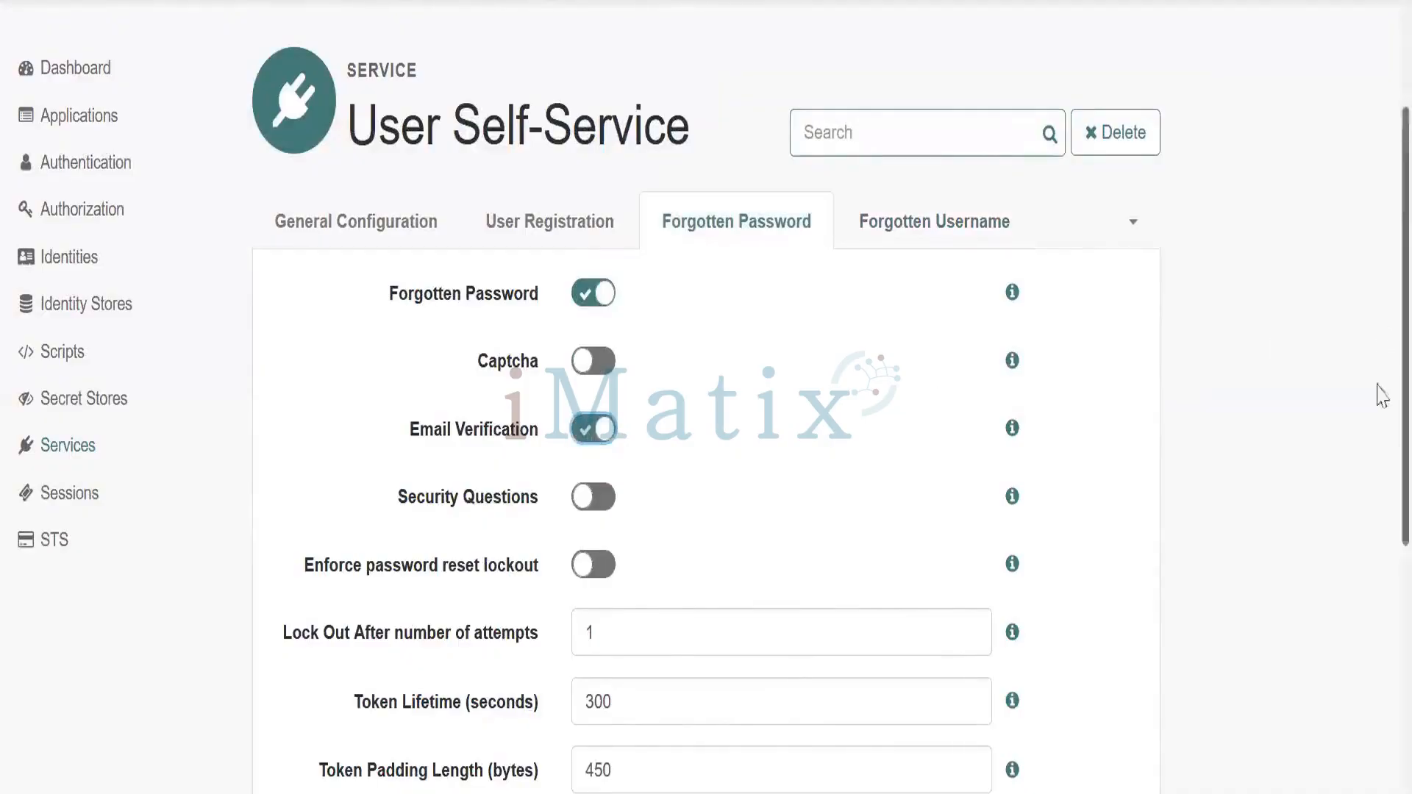
scroll(1377, 507, down, 5)
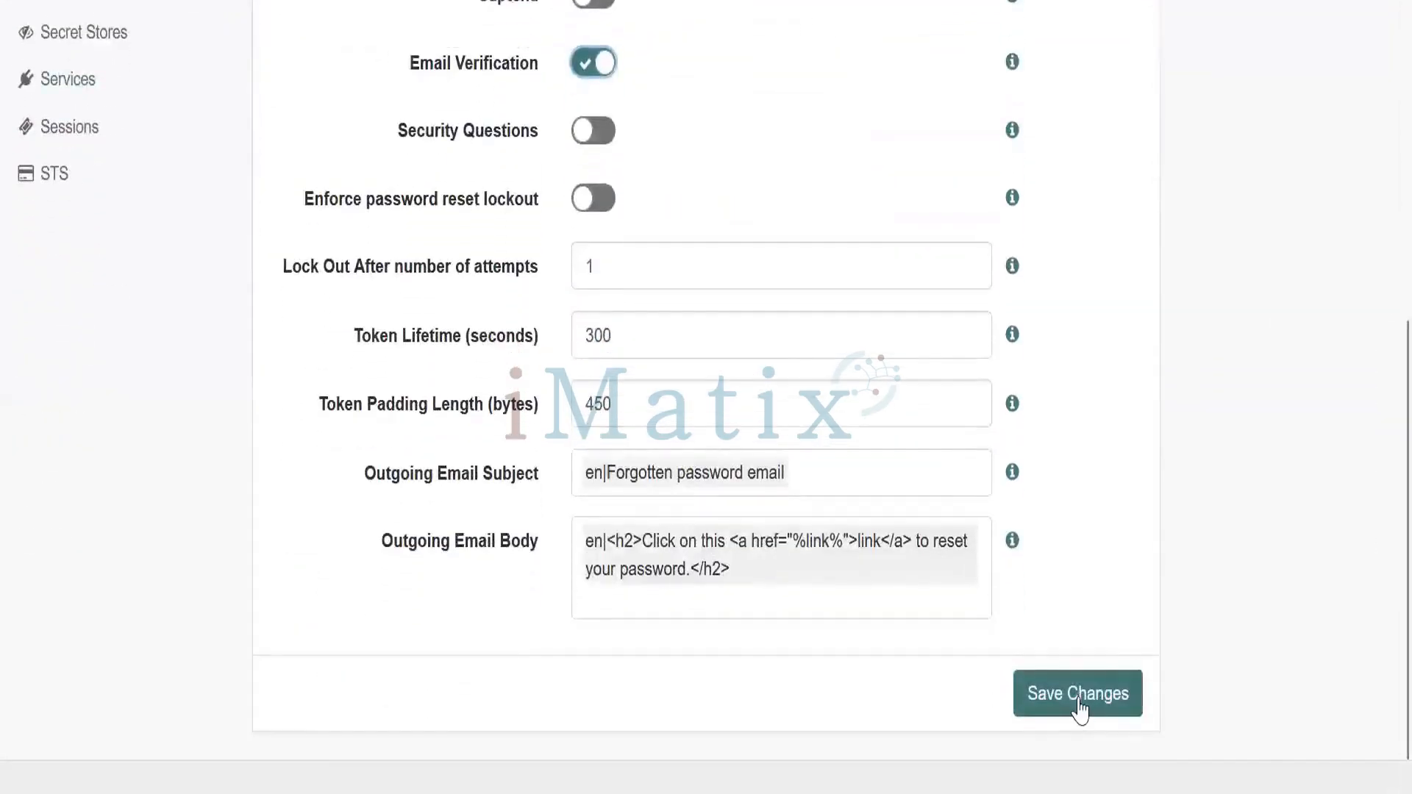
click(1078, 709)
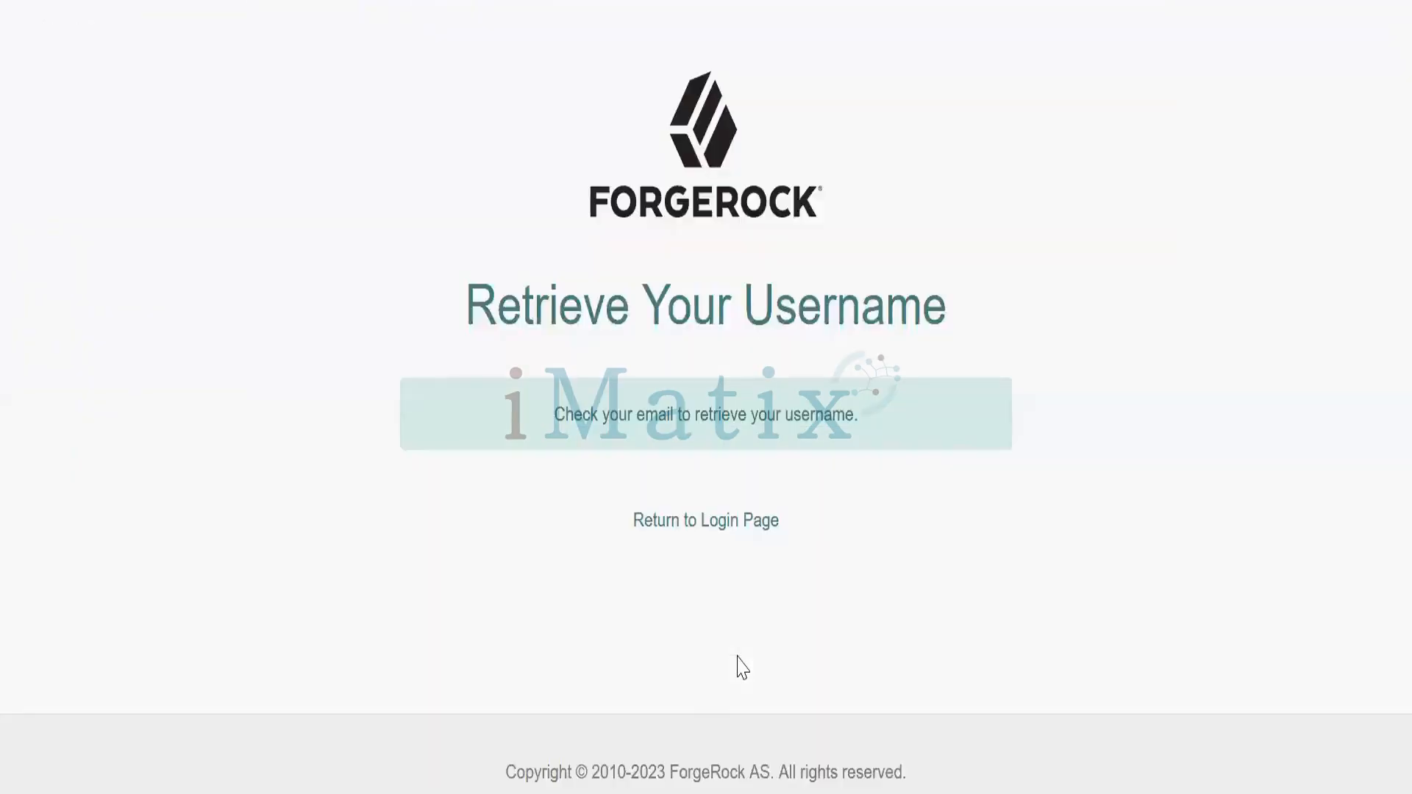
Go back to the sign-in page and start the Forgot Password flow
click(677, 520)
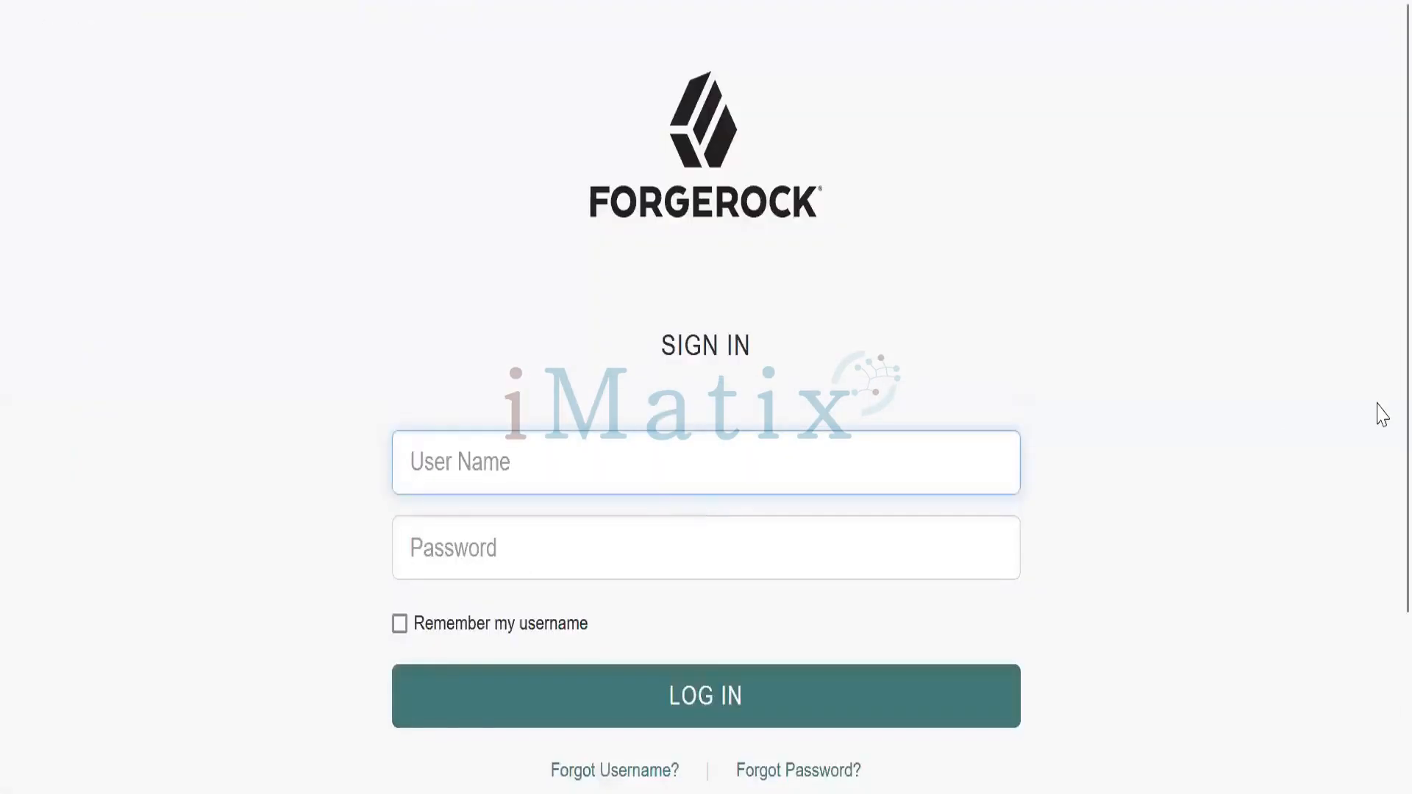
scroll(1379, 515, down, 3)
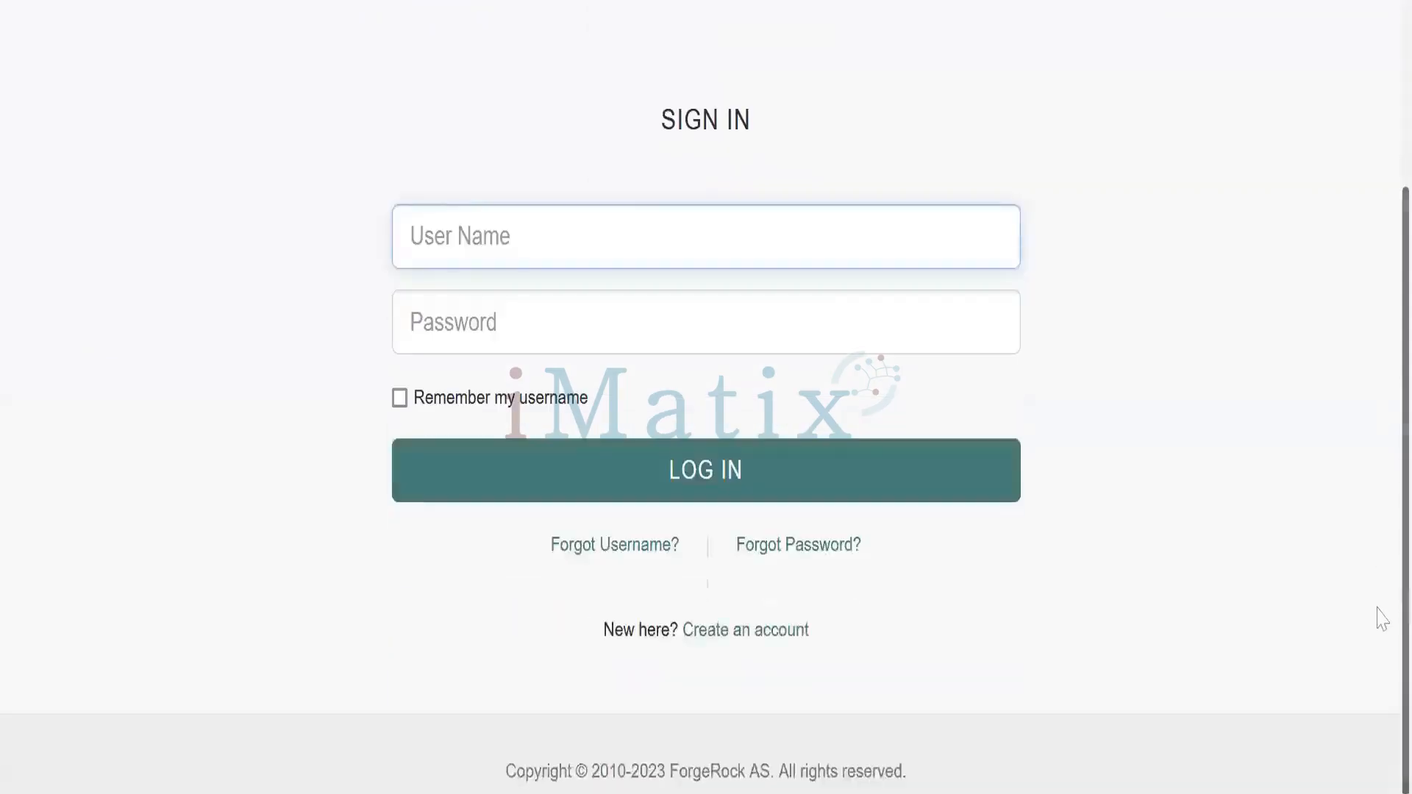
click(781, 550)
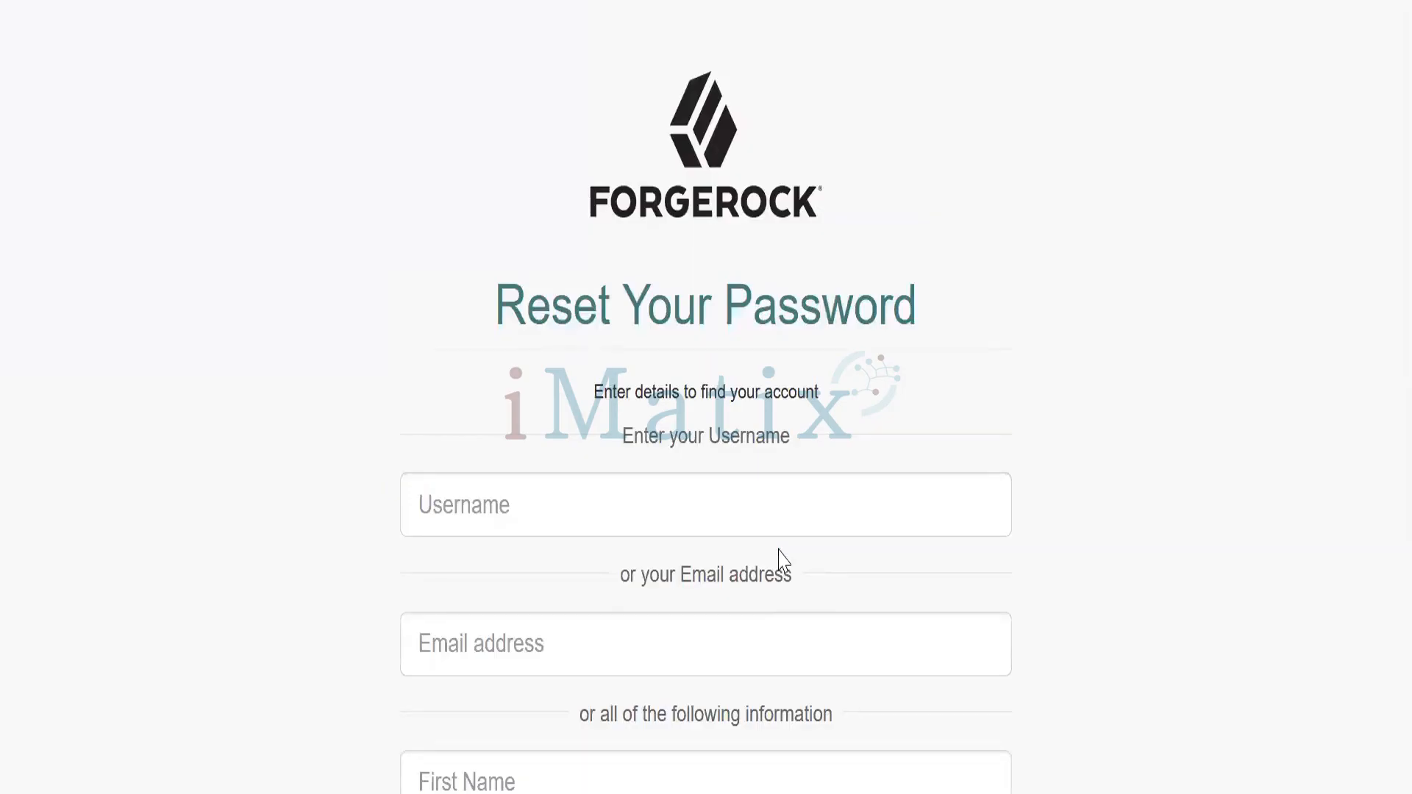
Enter the account's username on the Reset Your Password page and submit to send the reset email
key(alt+Tab)
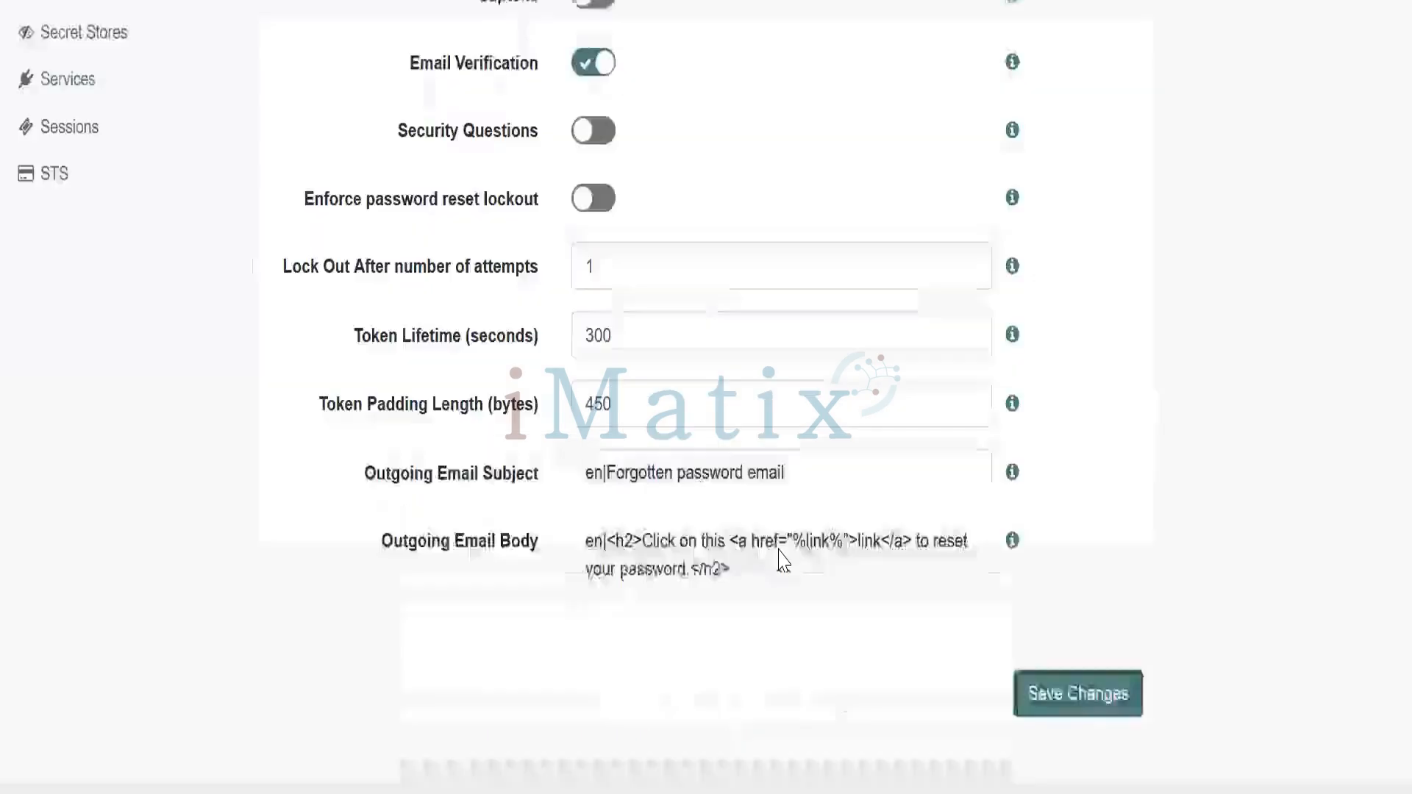
key(alt+Tab)
key(alt+Tab)
key(alt+Tab)
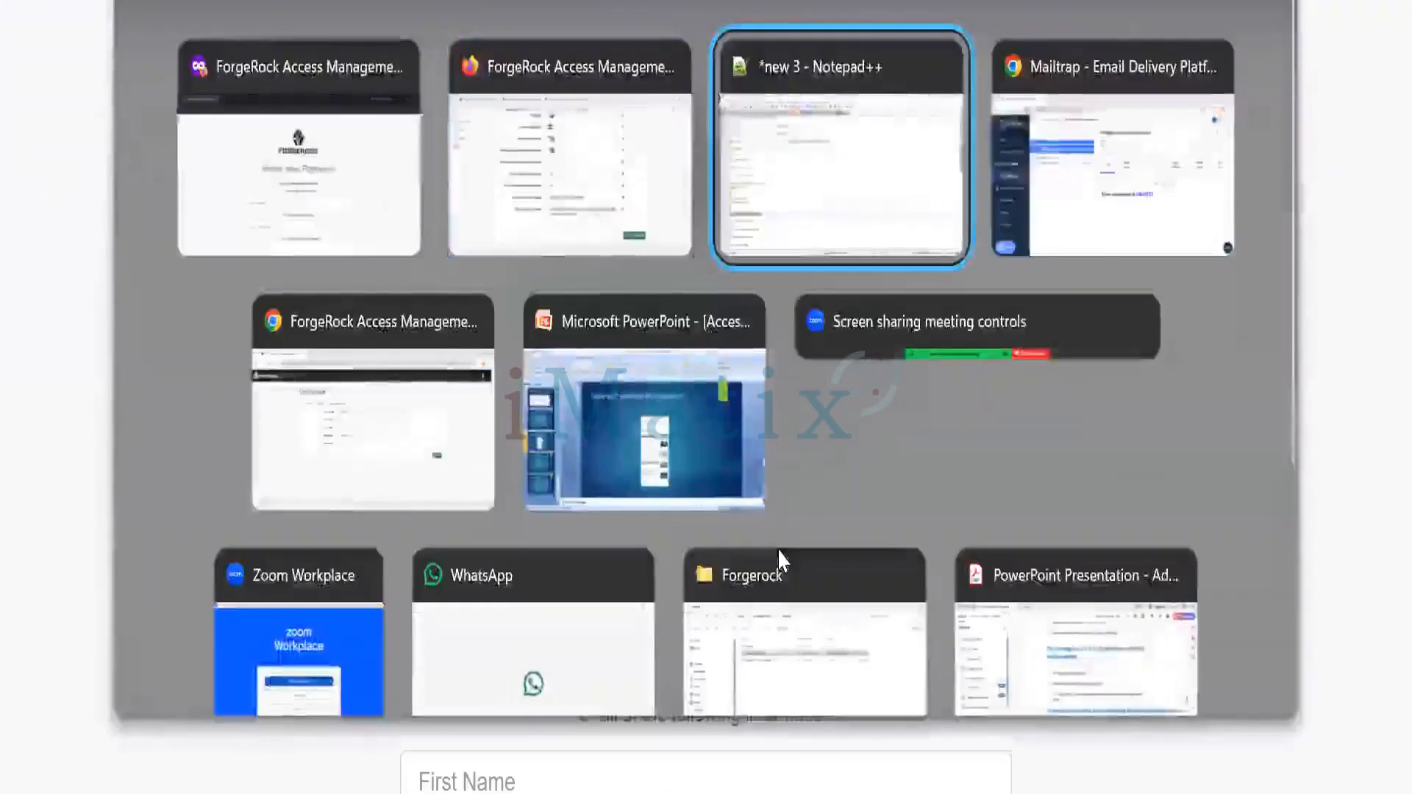
key(alt+Tab)
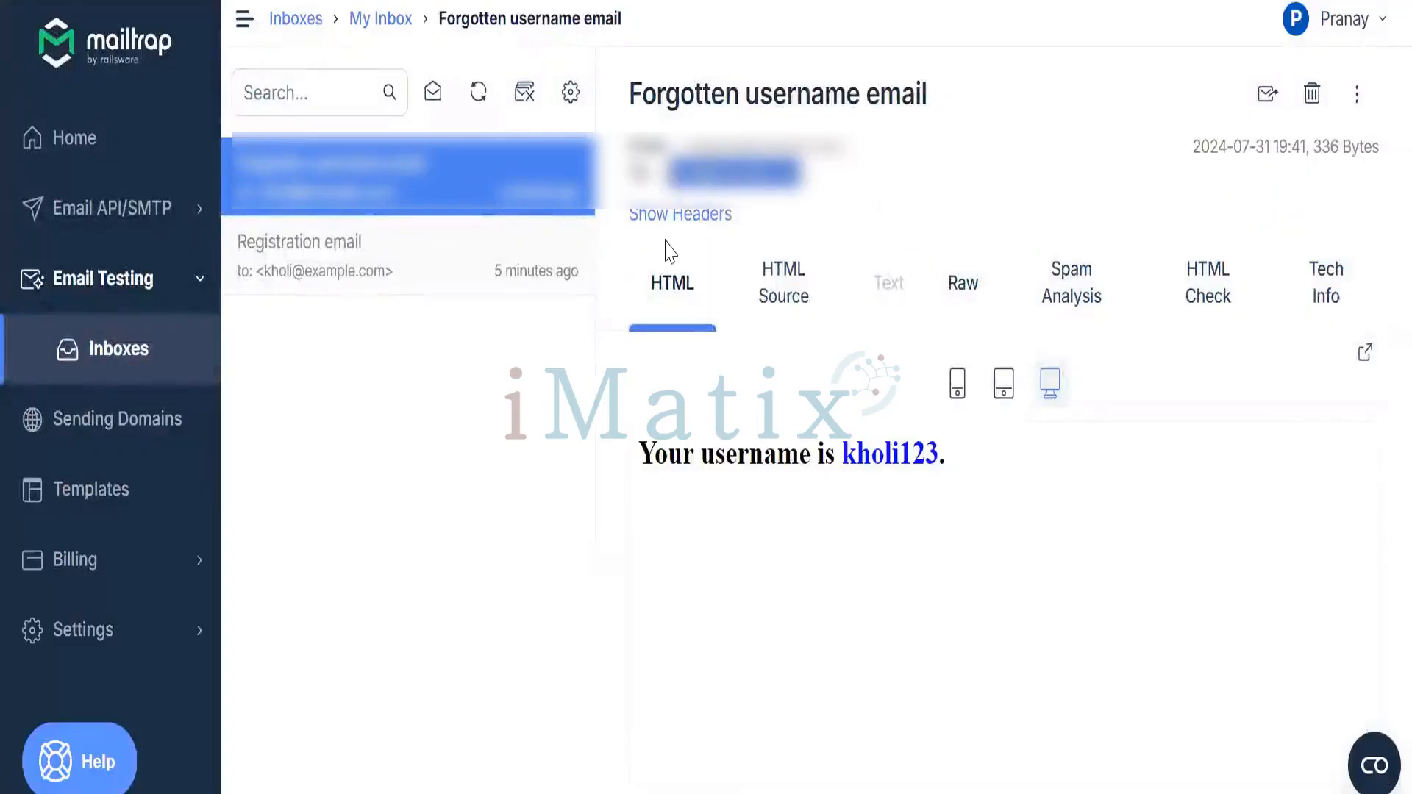
key(alt+Tab)
click(456, 512)
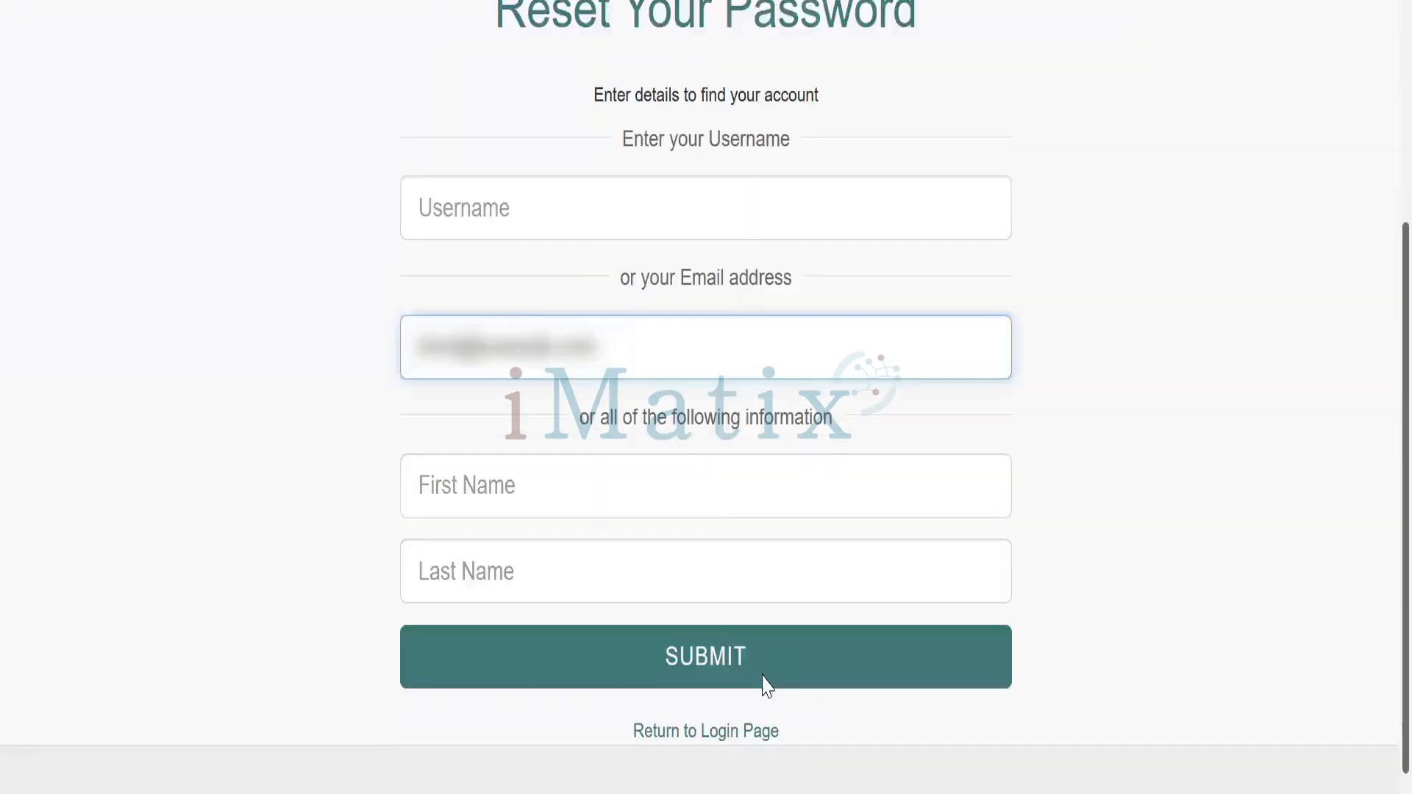
click(762, 674)
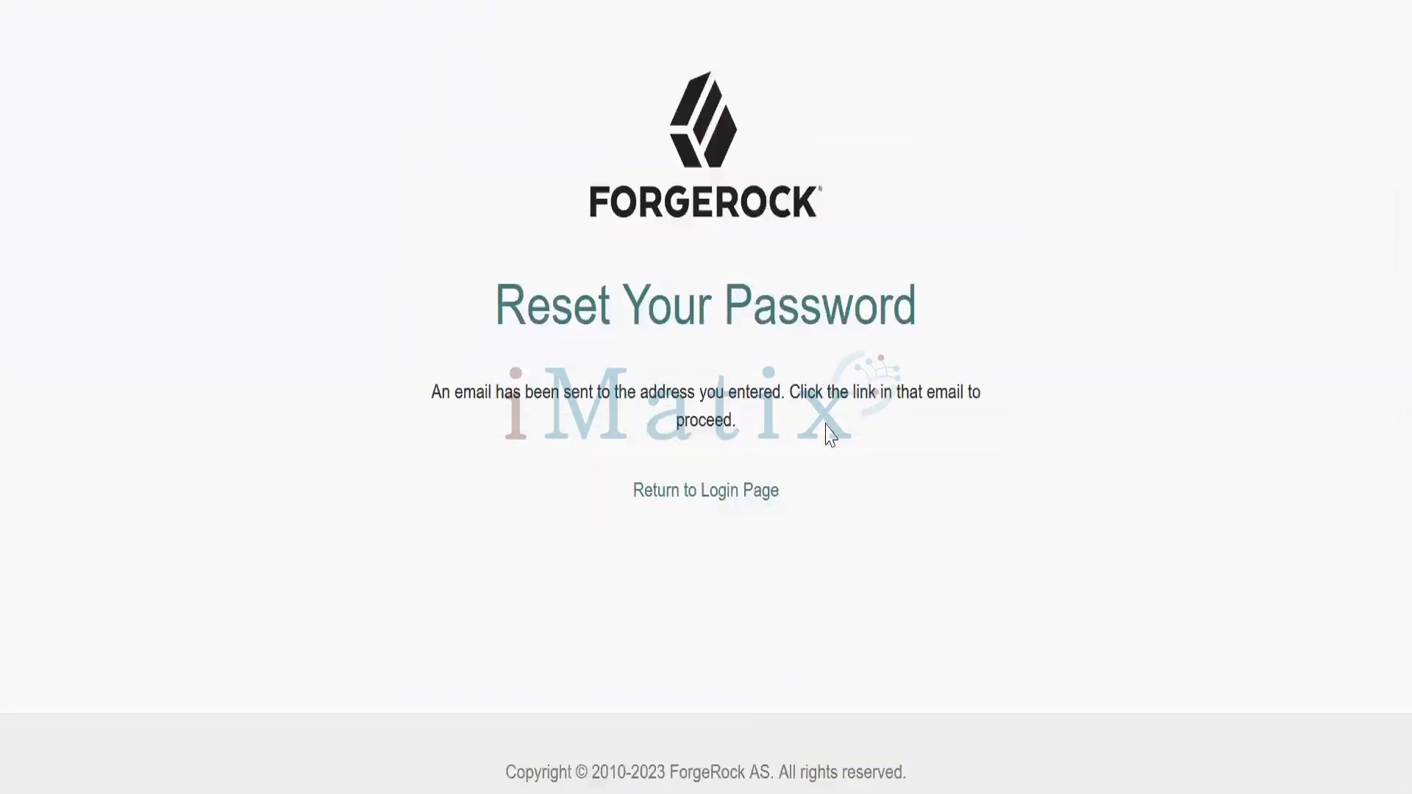
key(alt+Tab)
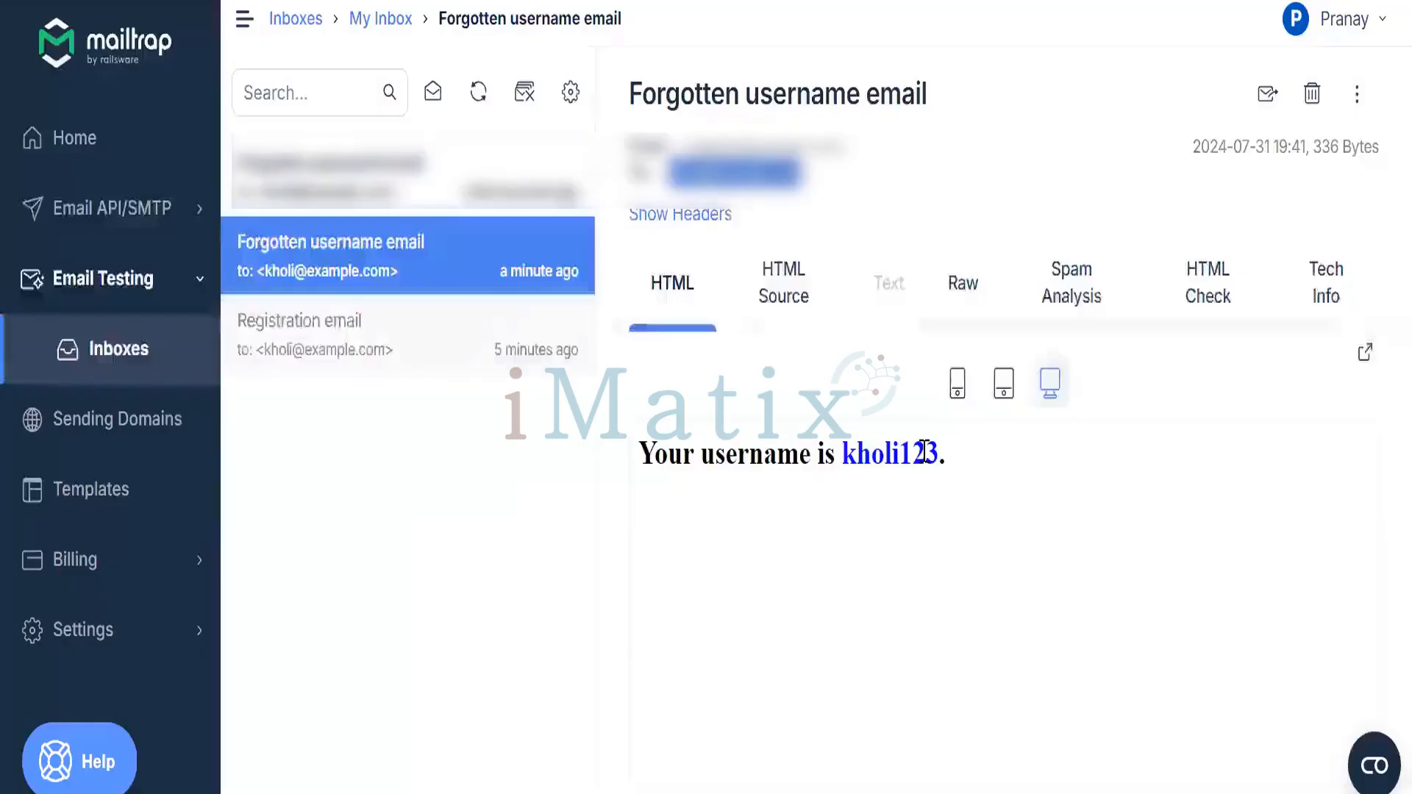
Open the Forgotten password email and follow its password reset link
click(396, 187)
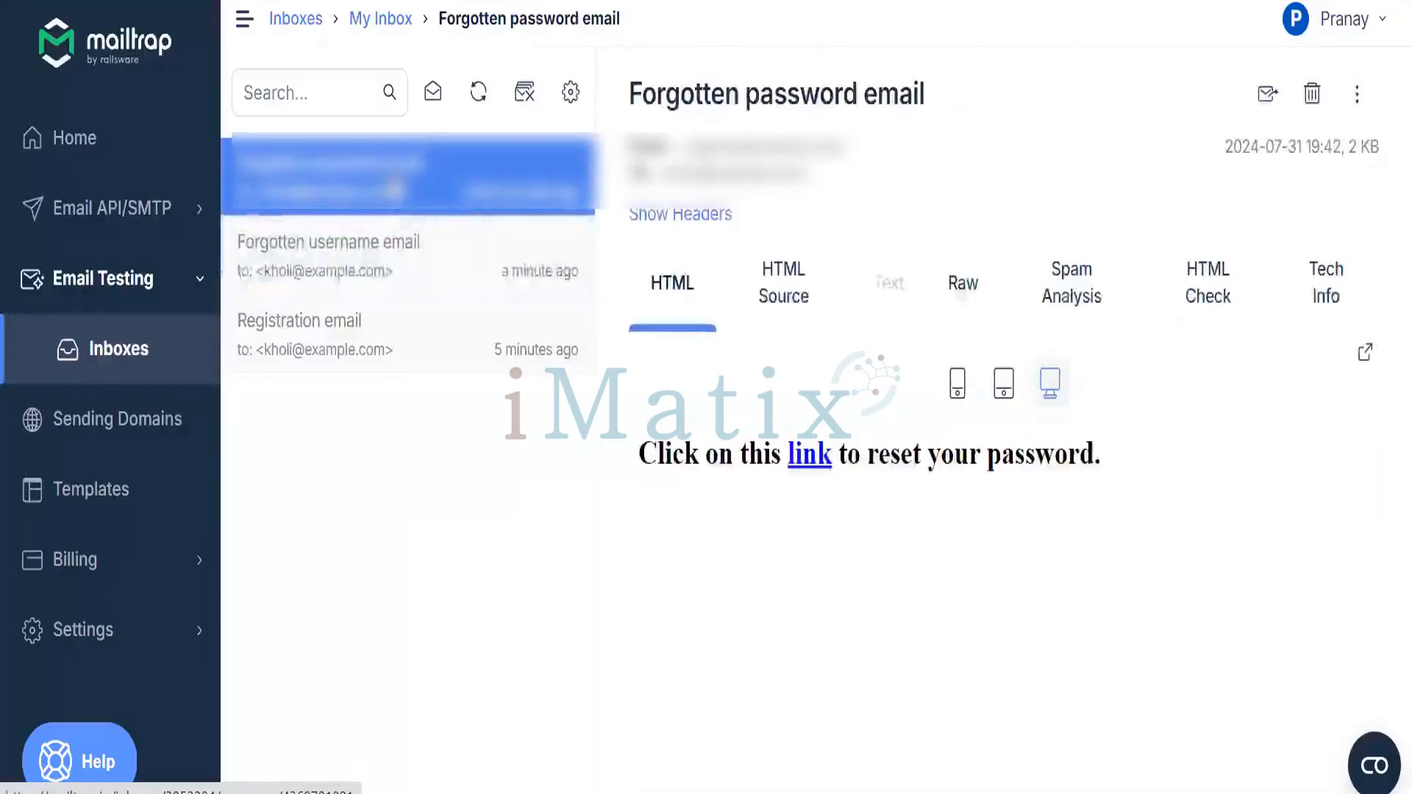
click(809, 455)
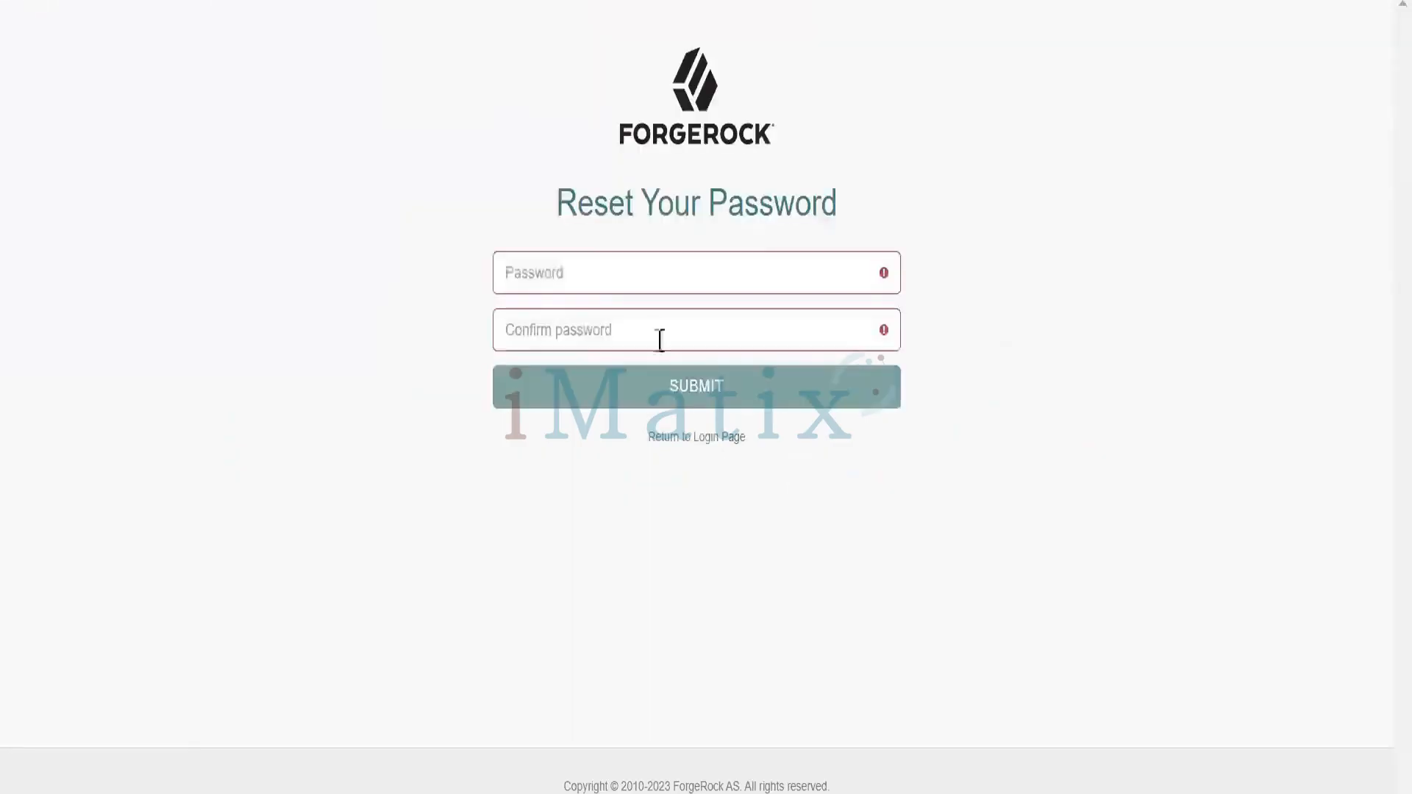
Enter the new password in both Password and Confirm password fields and submit it
click(589, 273)
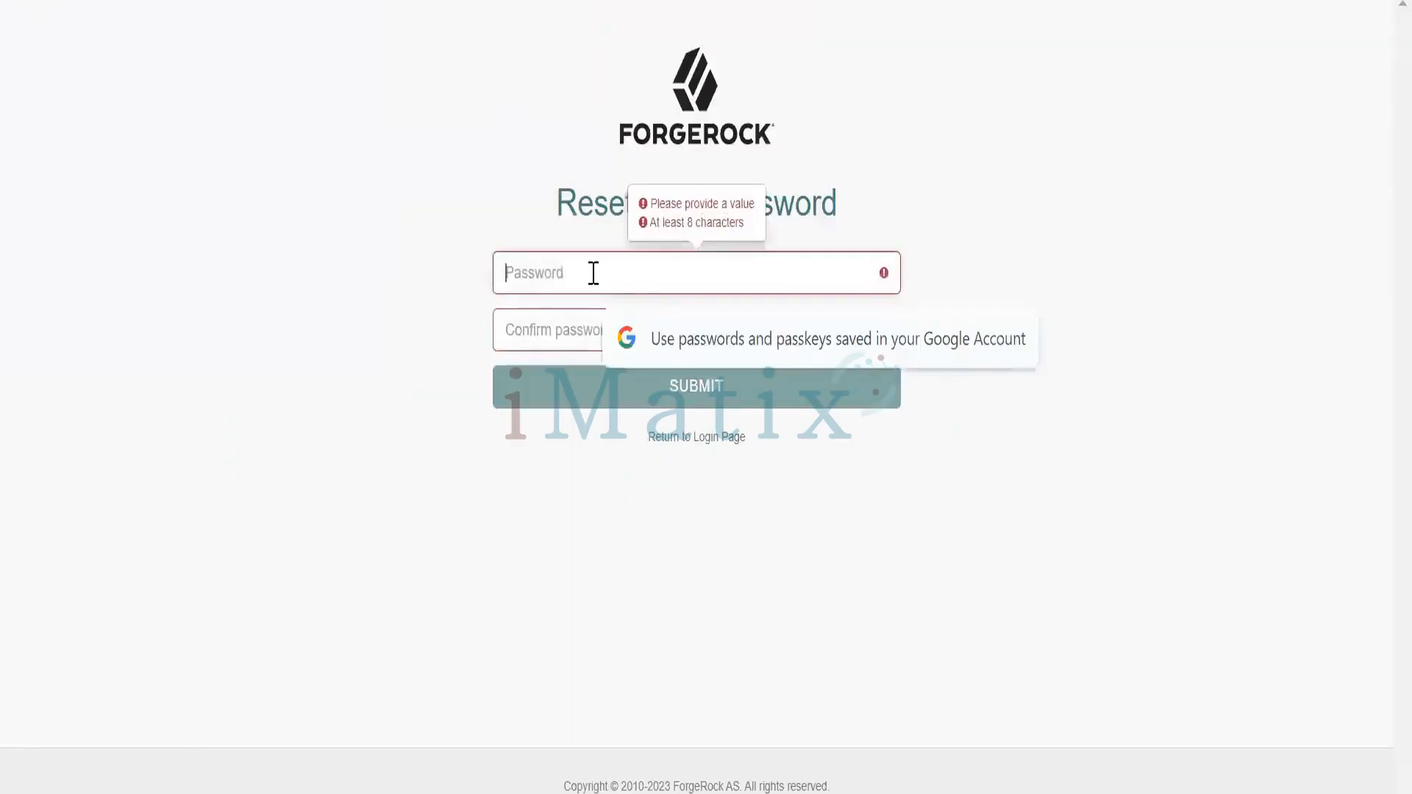
text(••)
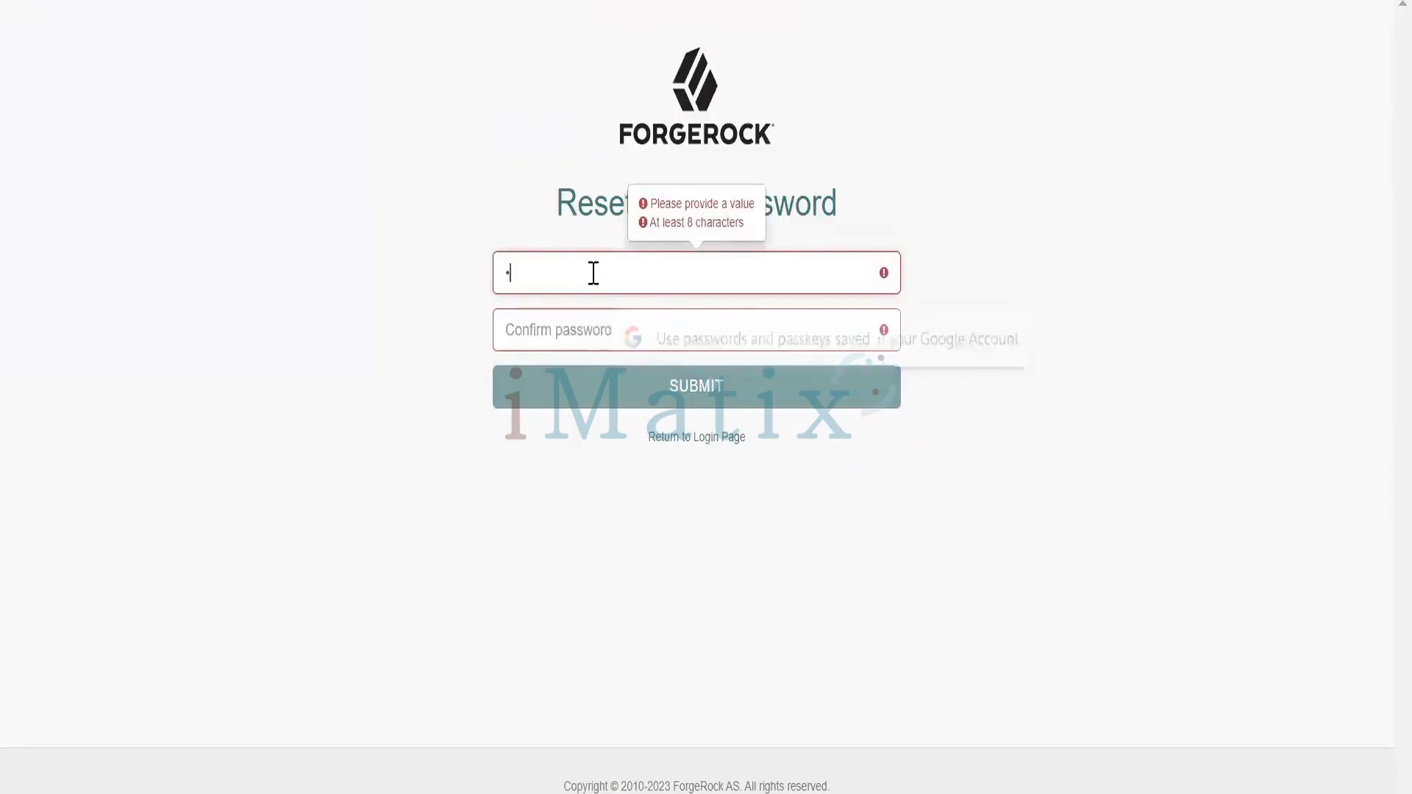
text(•••••••)
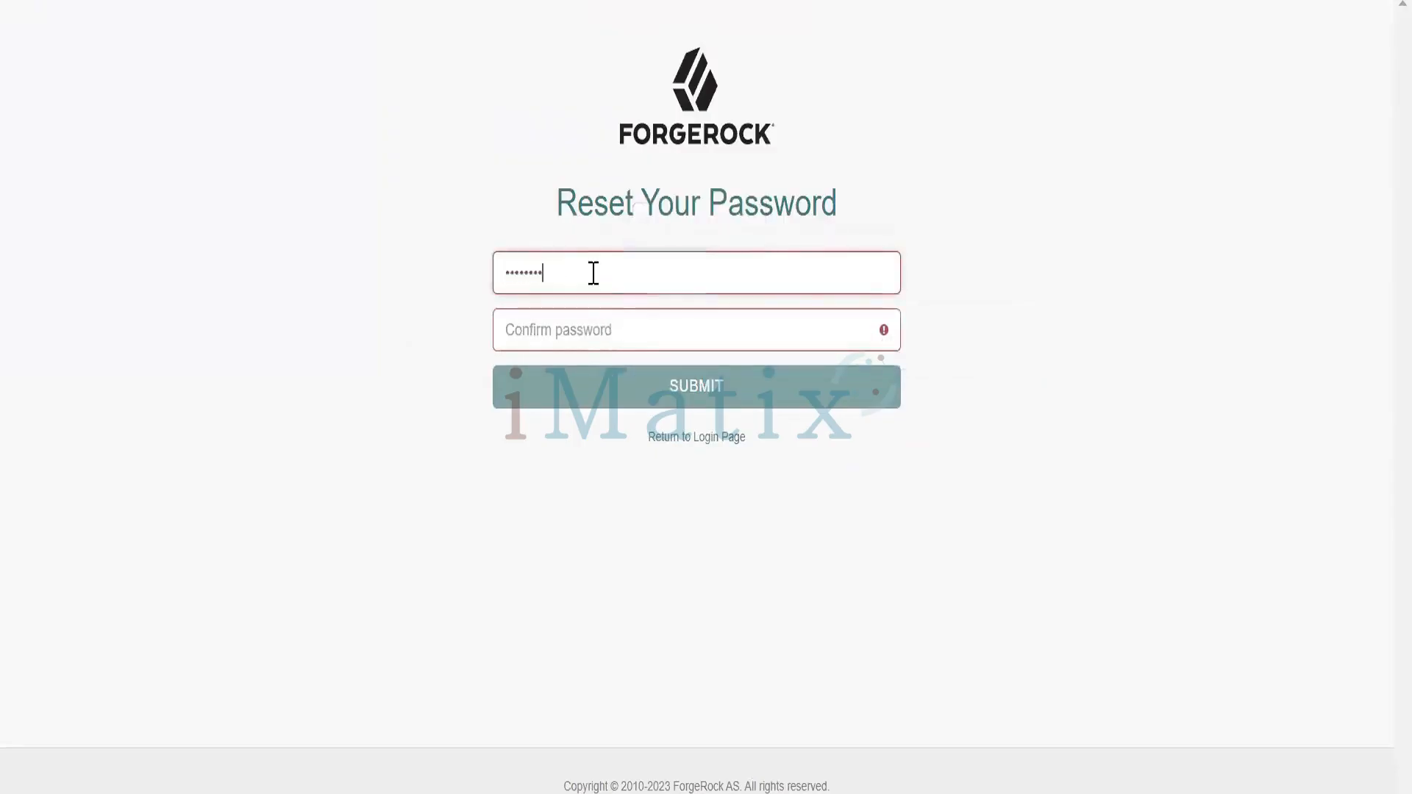
text(•••)
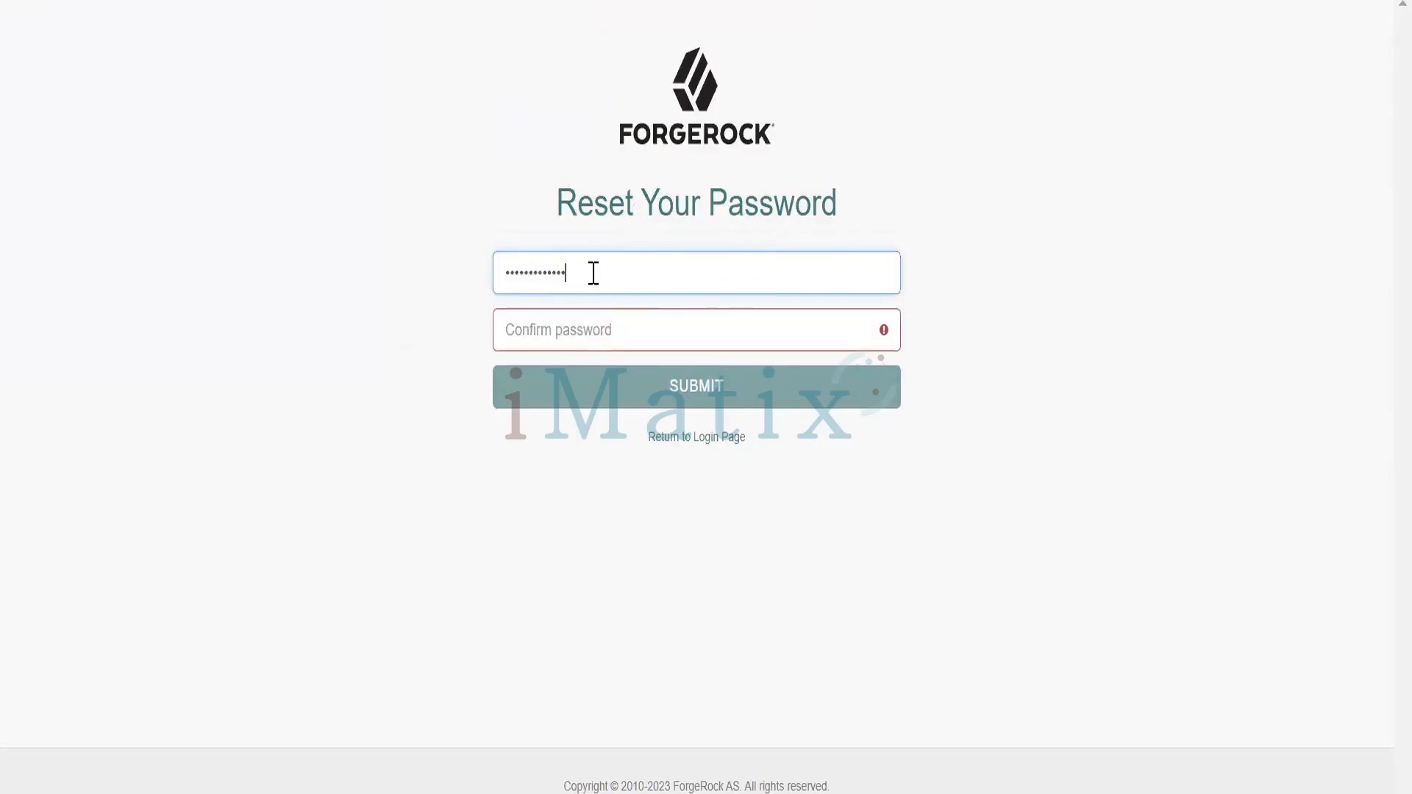
key(Tab)
text(•)
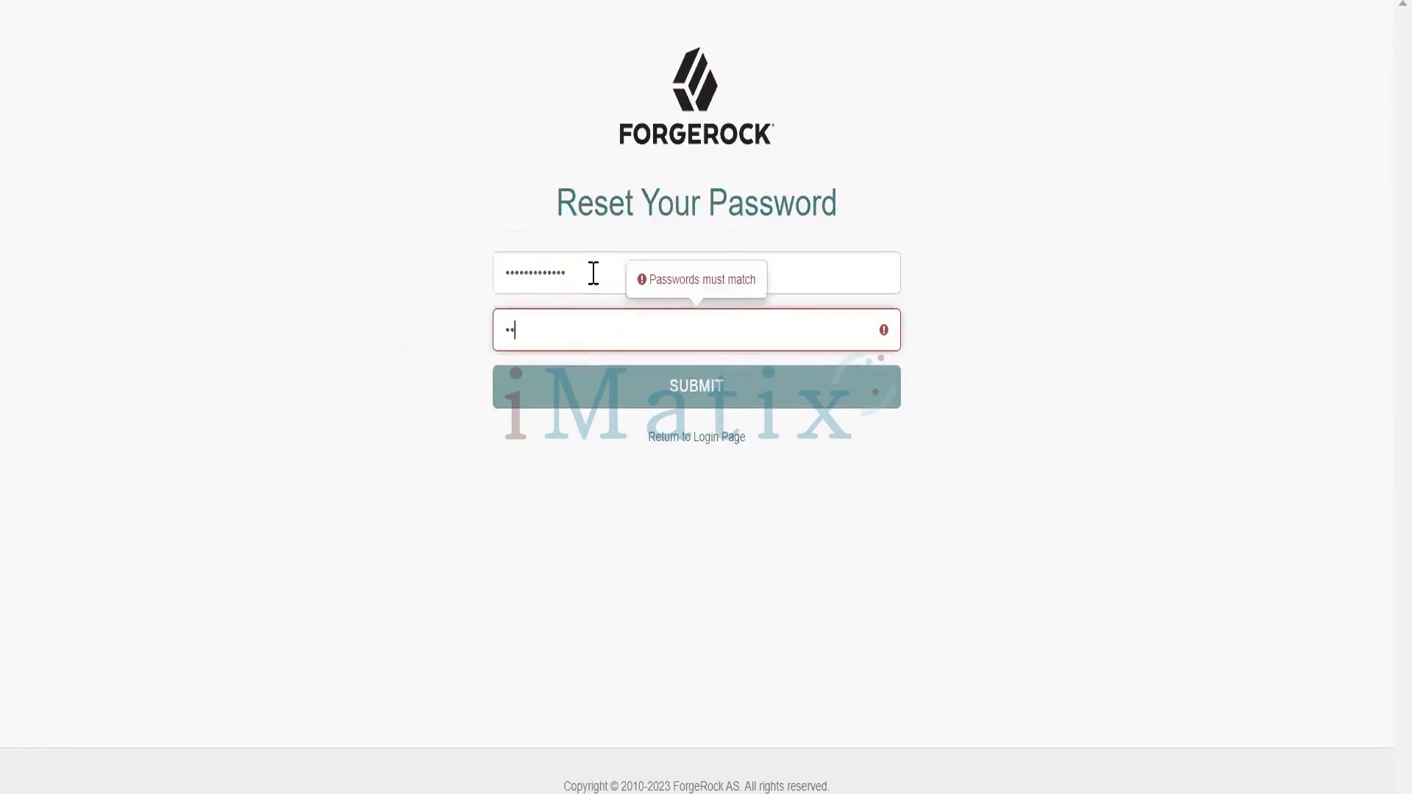
text(•••••••••••)
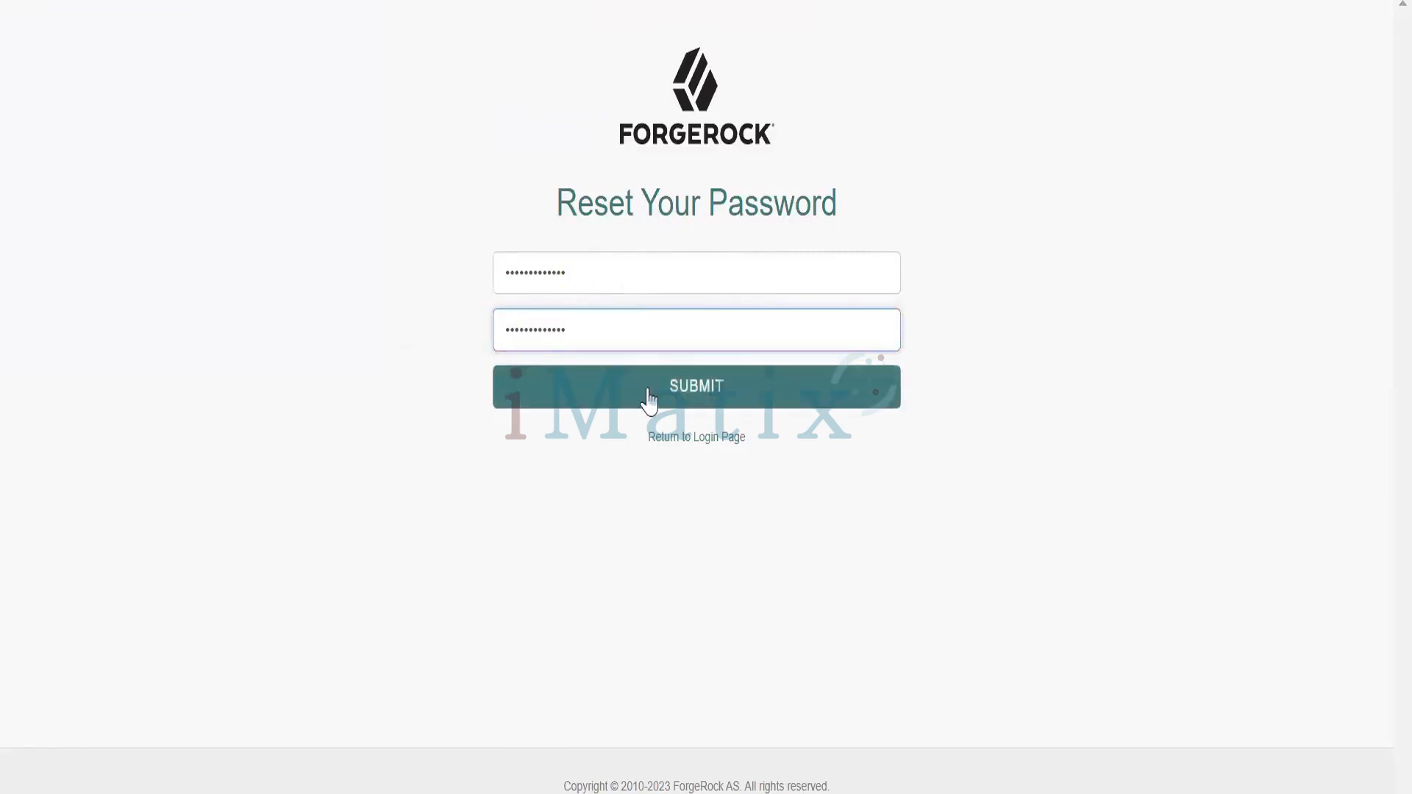
click(649, 403)
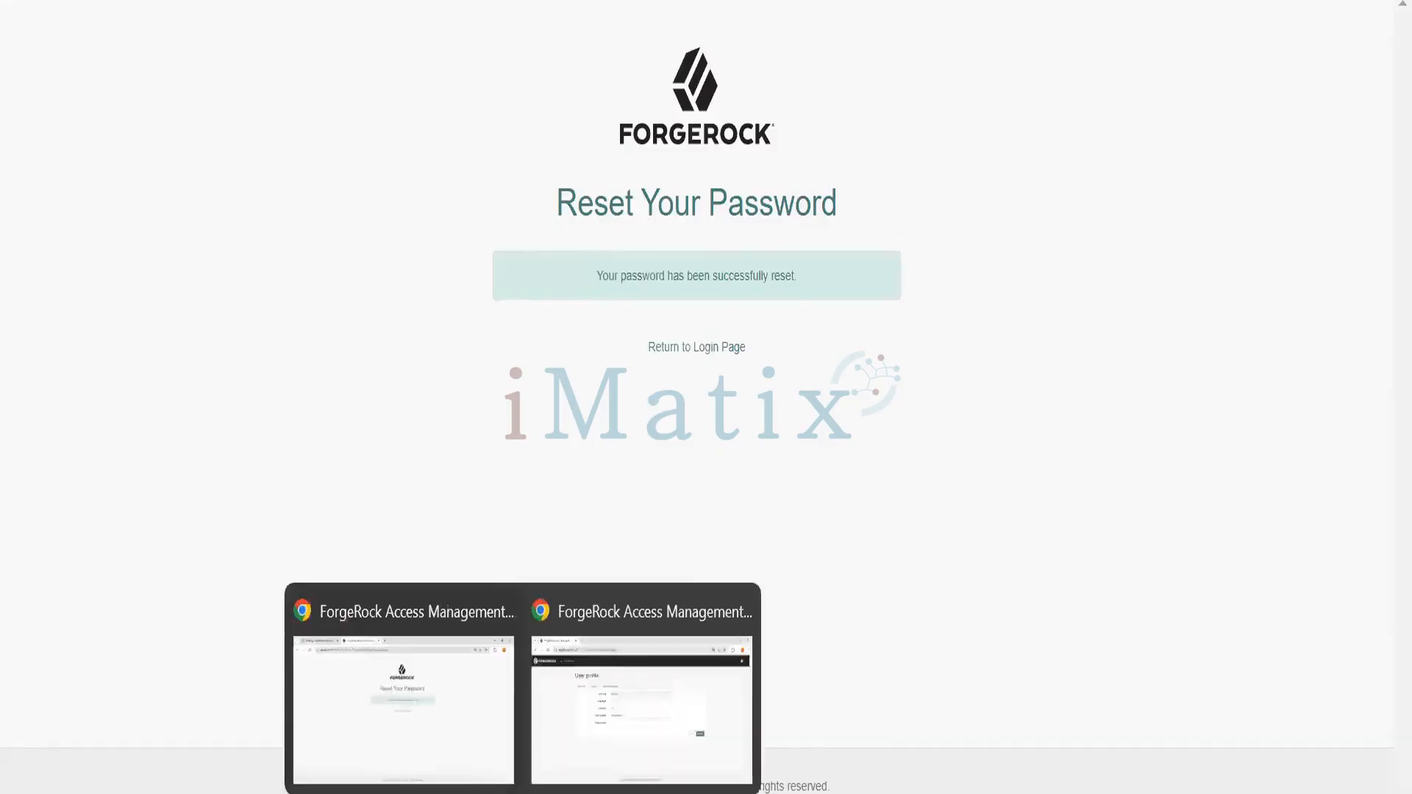
mouse_move(814, 793)
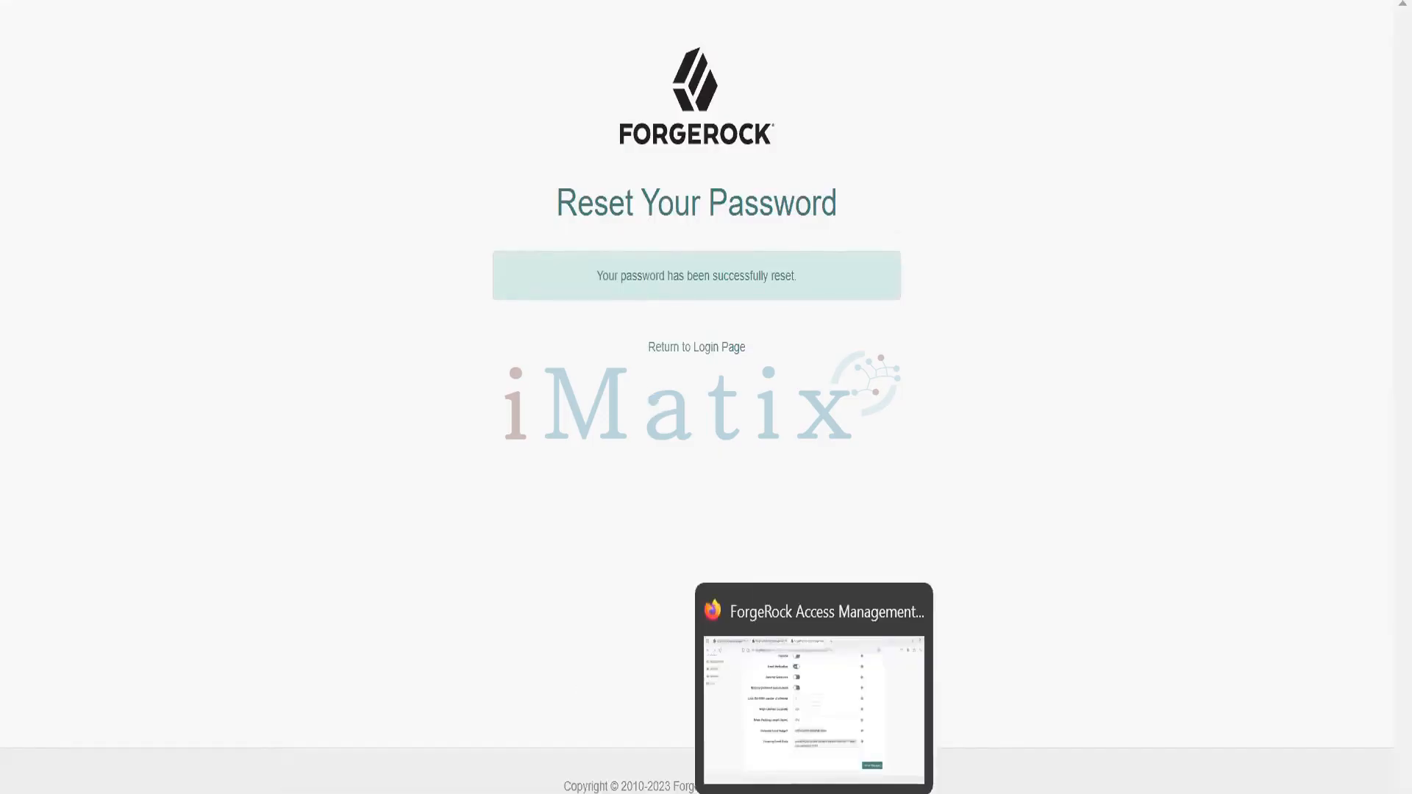
Log in with the recovered username and new password, then return to the admin Forgotten Password settings
click(788, 768)
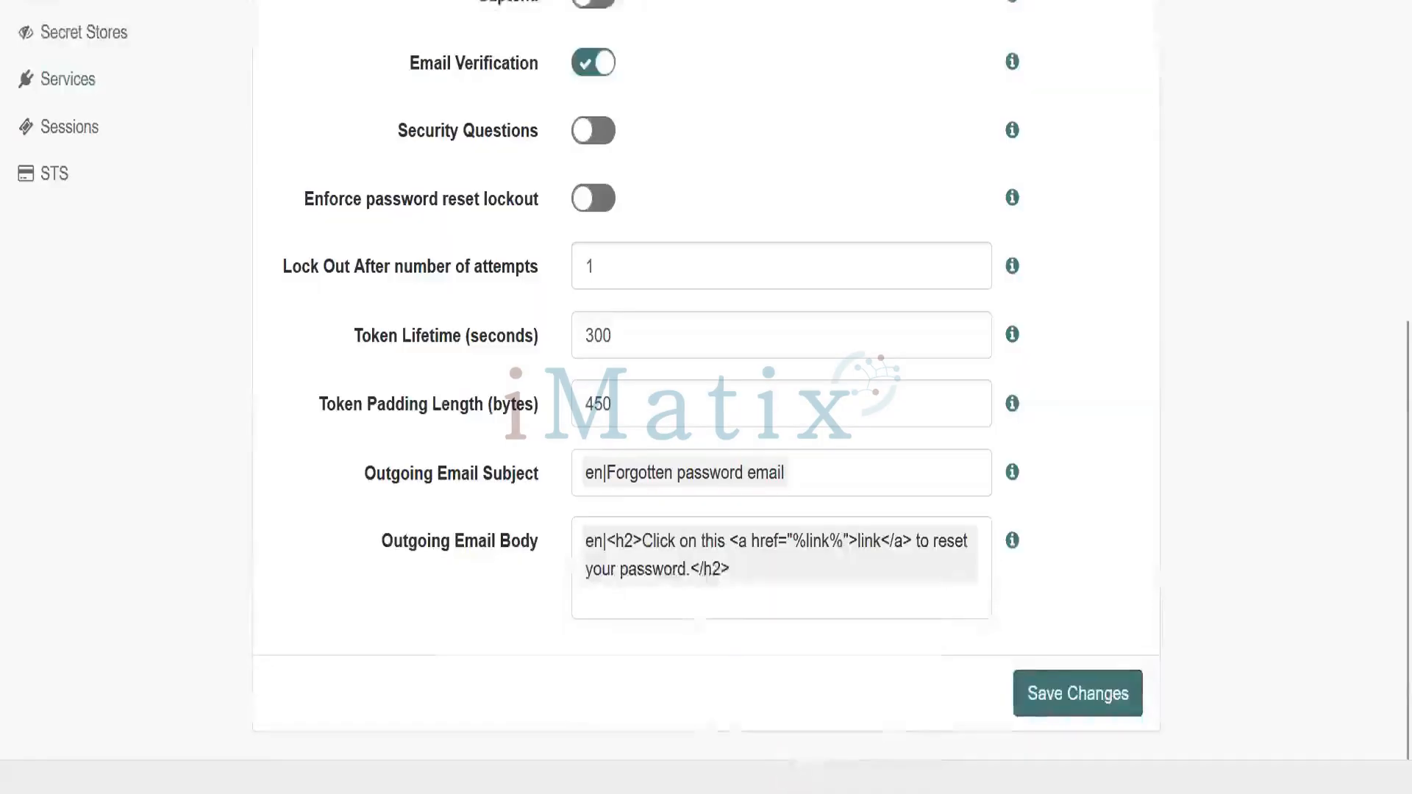
key(alt+Tab)
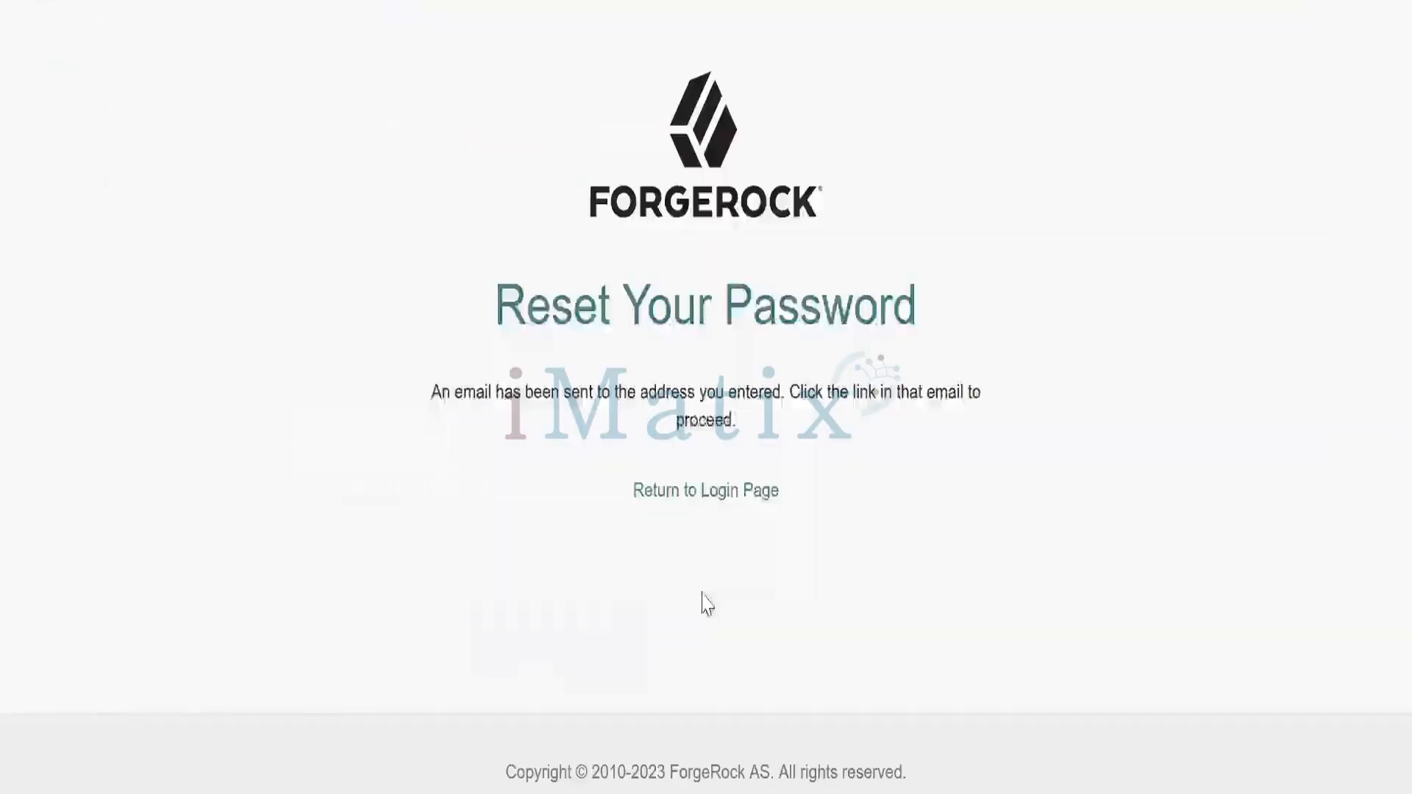
click(671, 495)
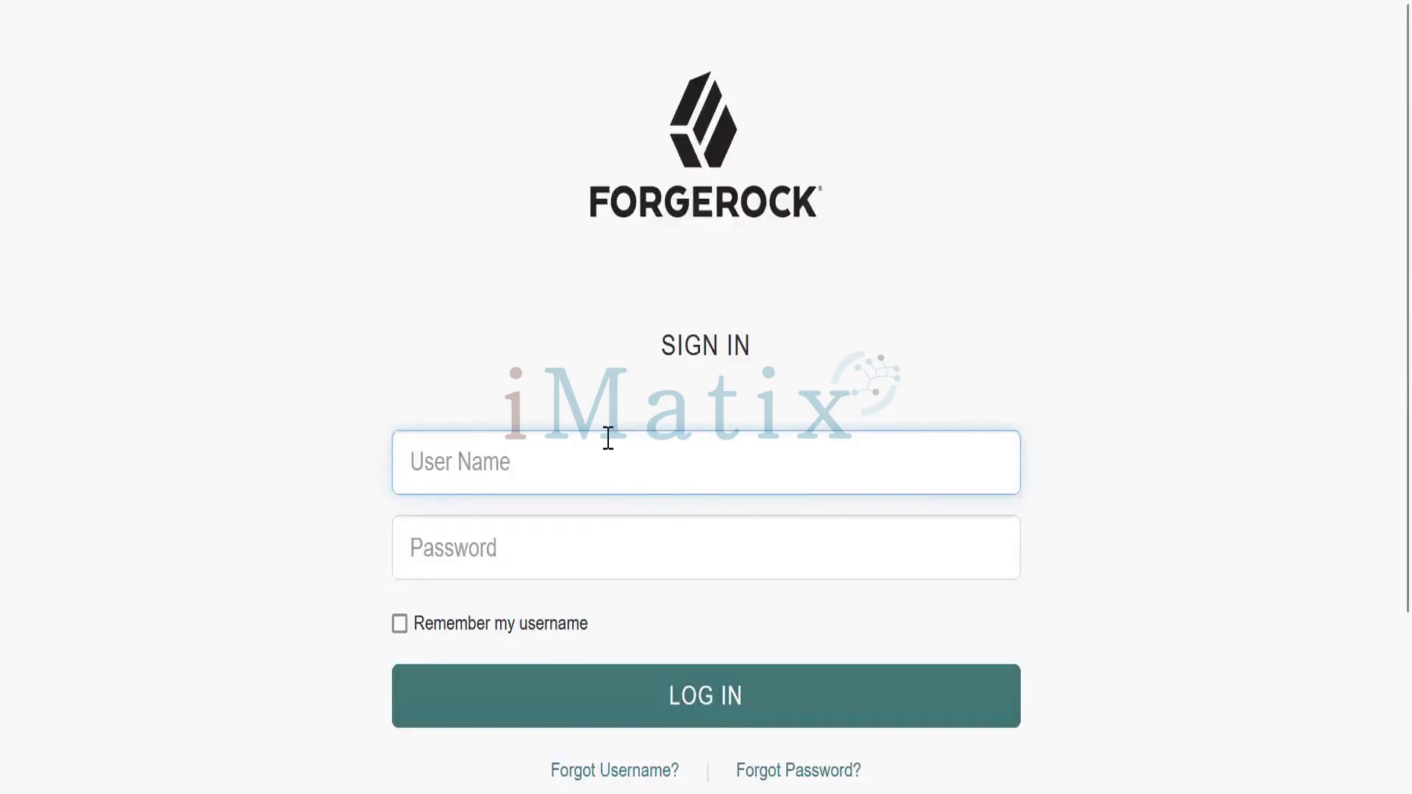
text(kholi123)
key(Tab)
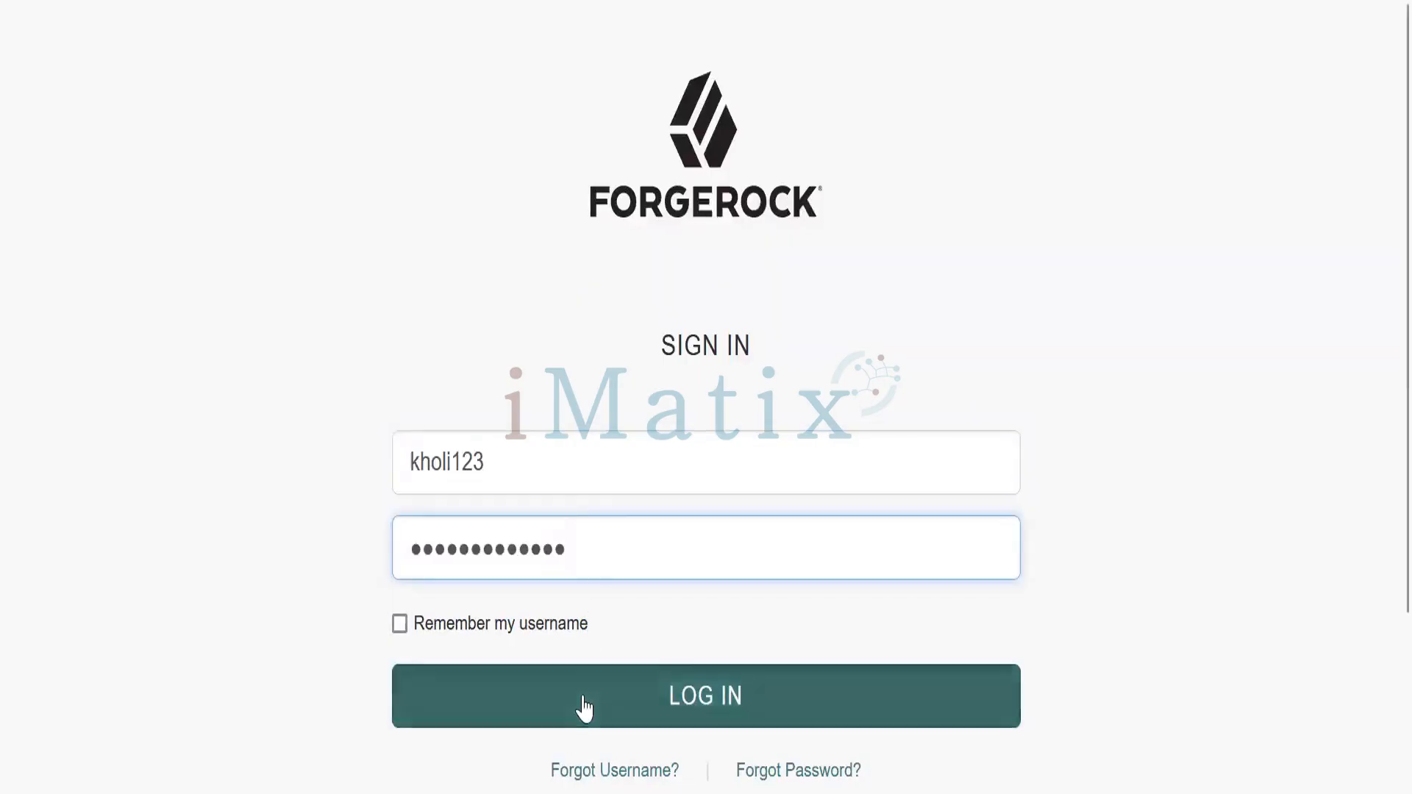
click(584, 707)
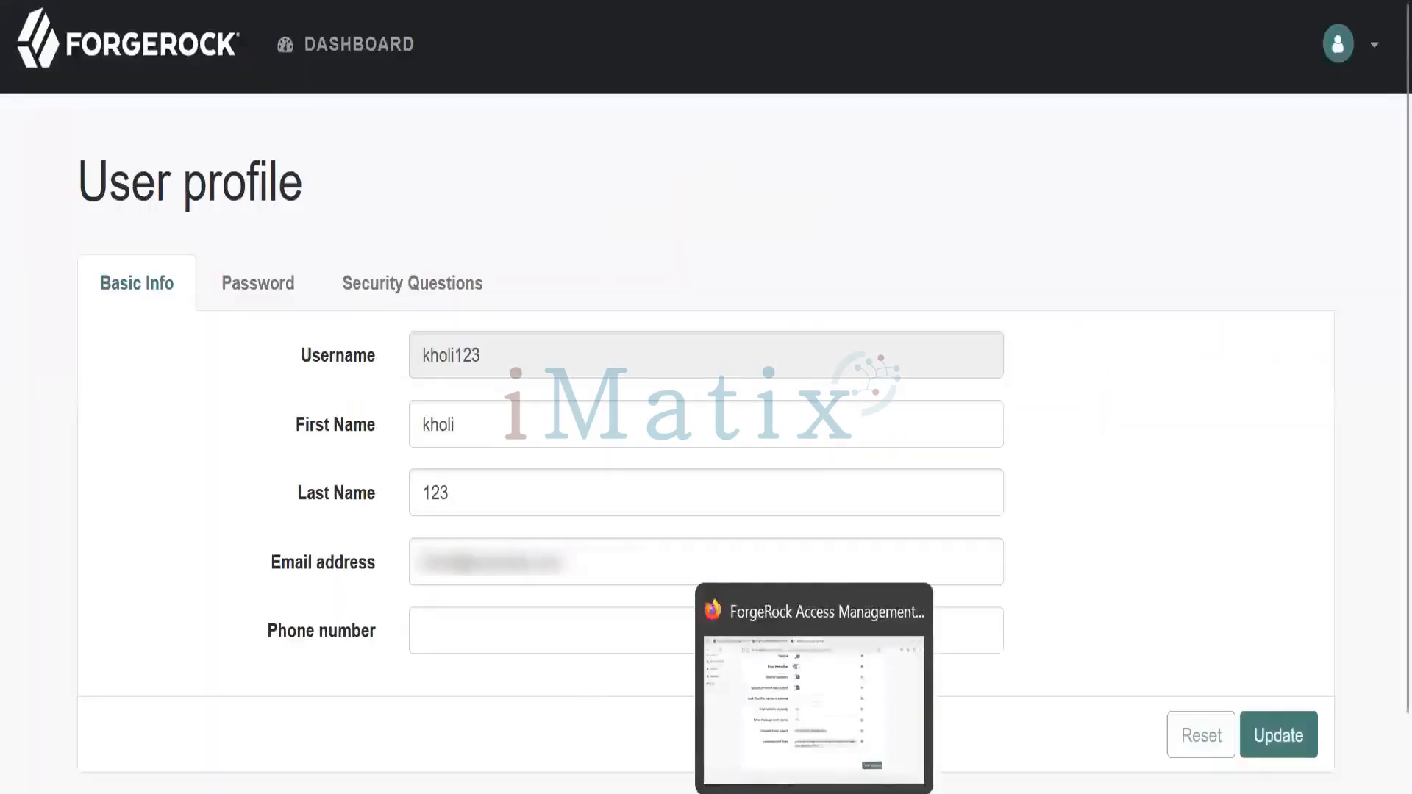
click(717, 660)
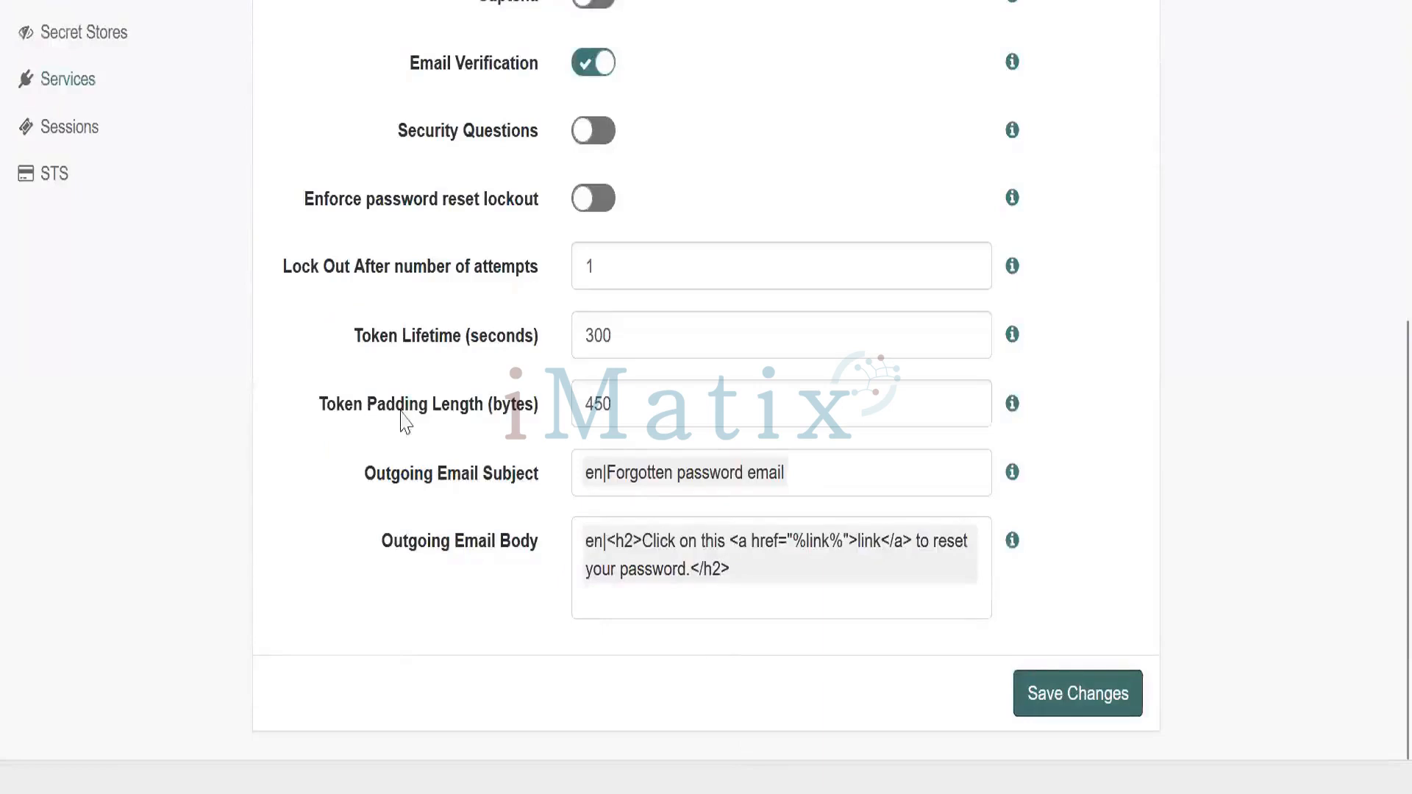
scroll(1380, 280, up, 5)
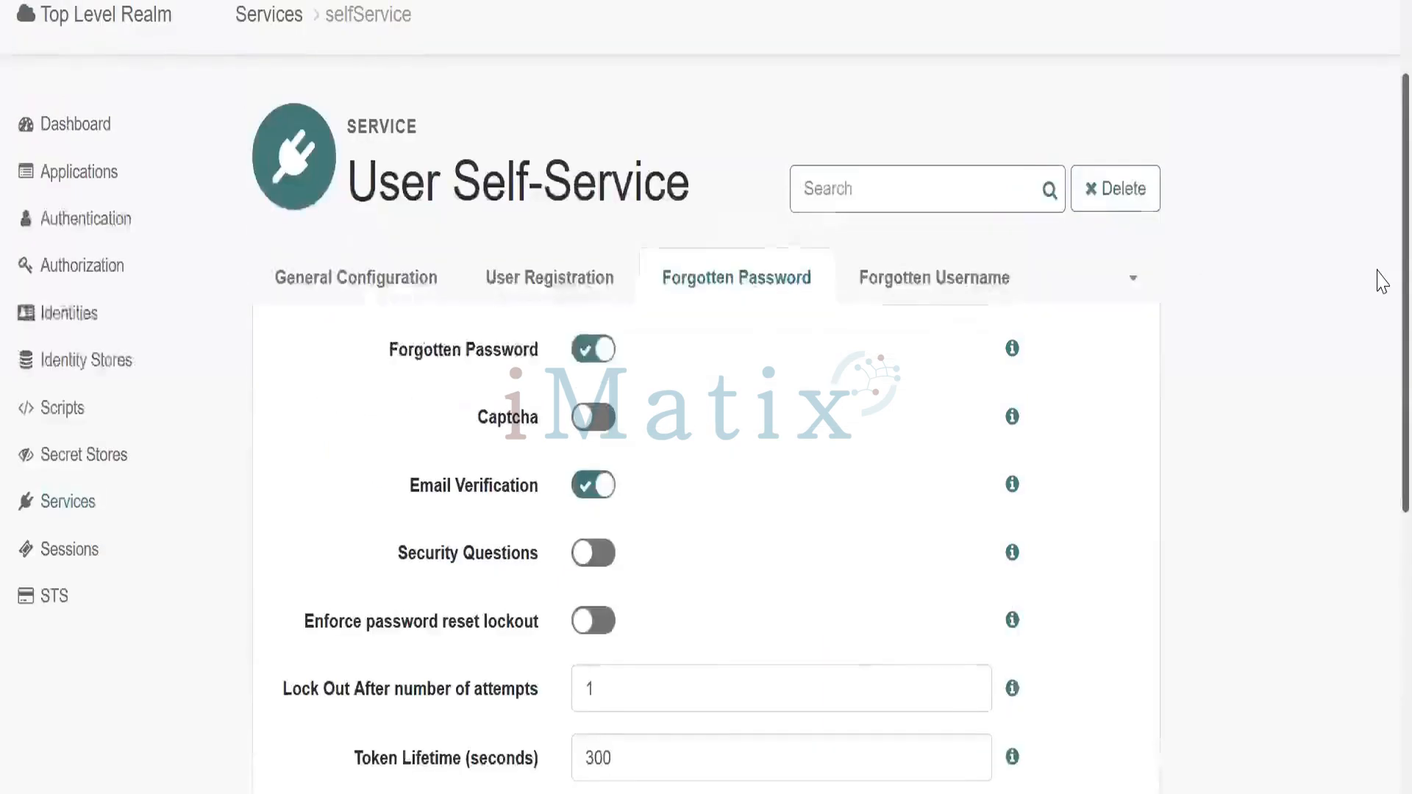